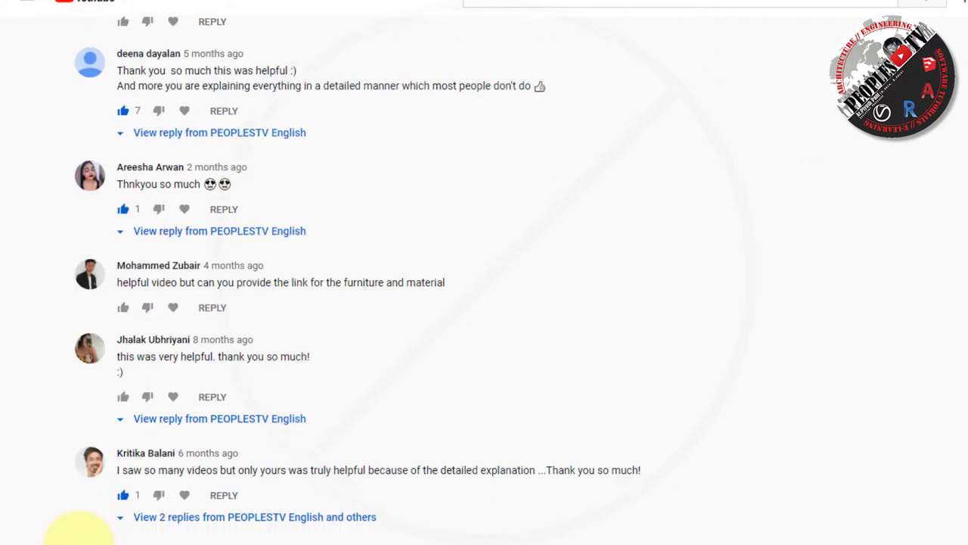
scroll(81, 538, "down", 10)
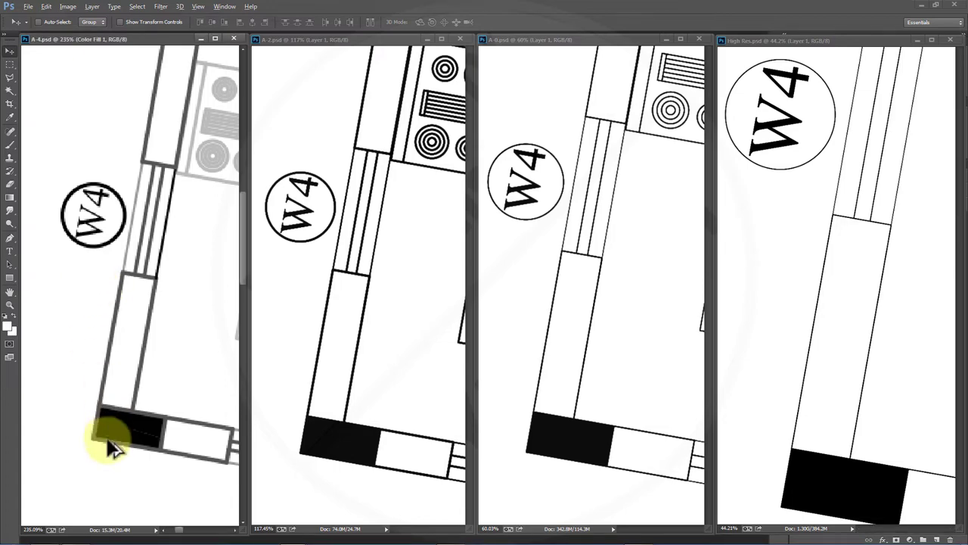
scroll(106, 440, "up", 3, "alt")
scroll(330, 454, "up", 4, "alt")
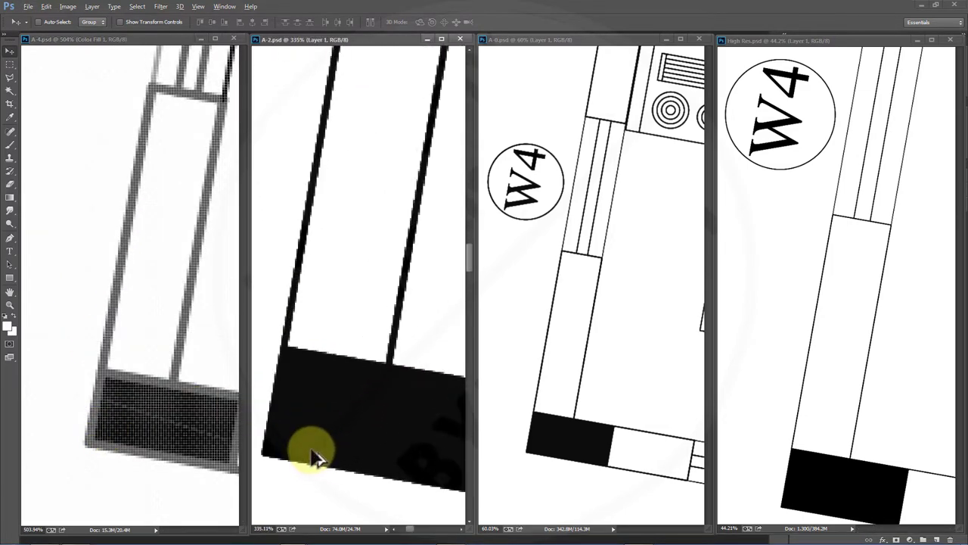
scroll(516, 428, "up", 3, "alt")
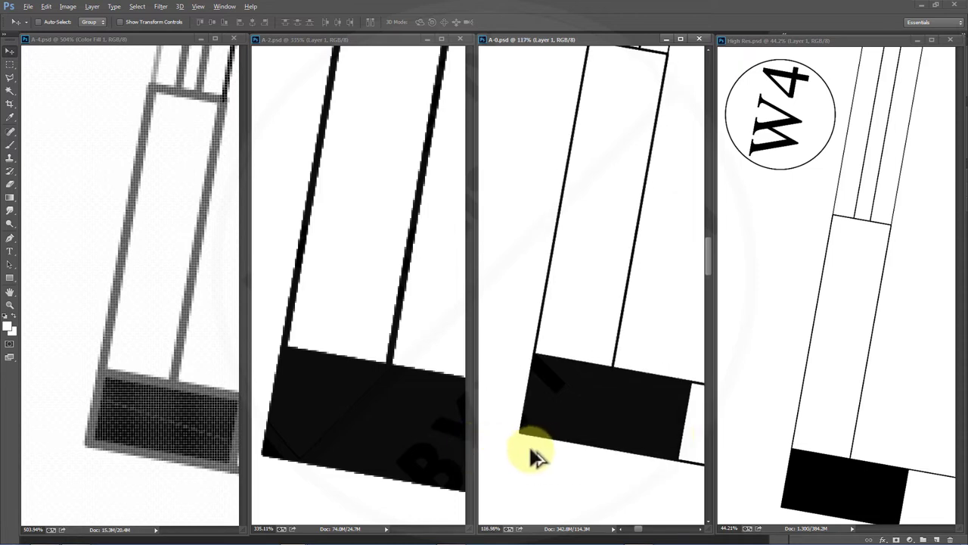
scroll(639, 409, "up", 3, "alt")
scroll(802, 461, "up", 3, "alt")
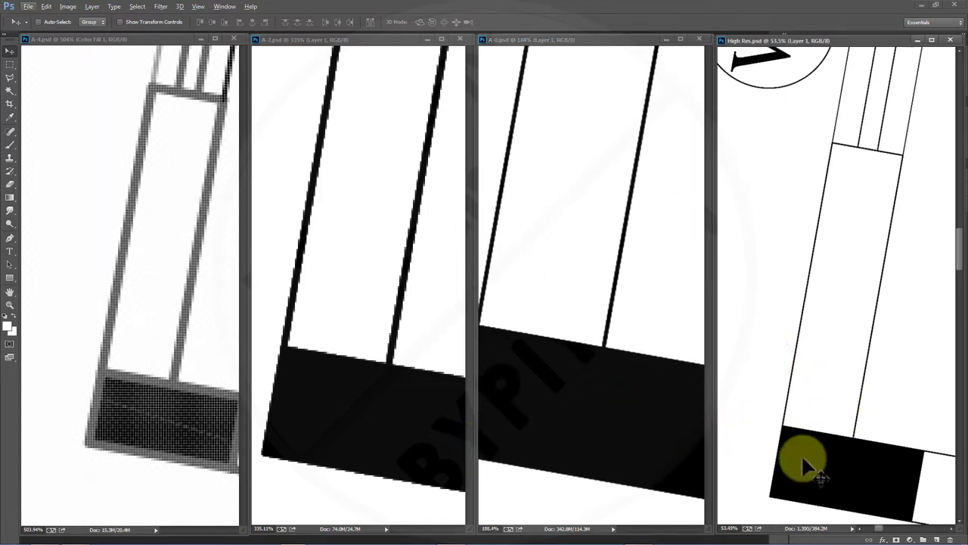
scroll(760, 450, "down", 1, "alt")
scroll(763, 457, "down", 2, "alt")
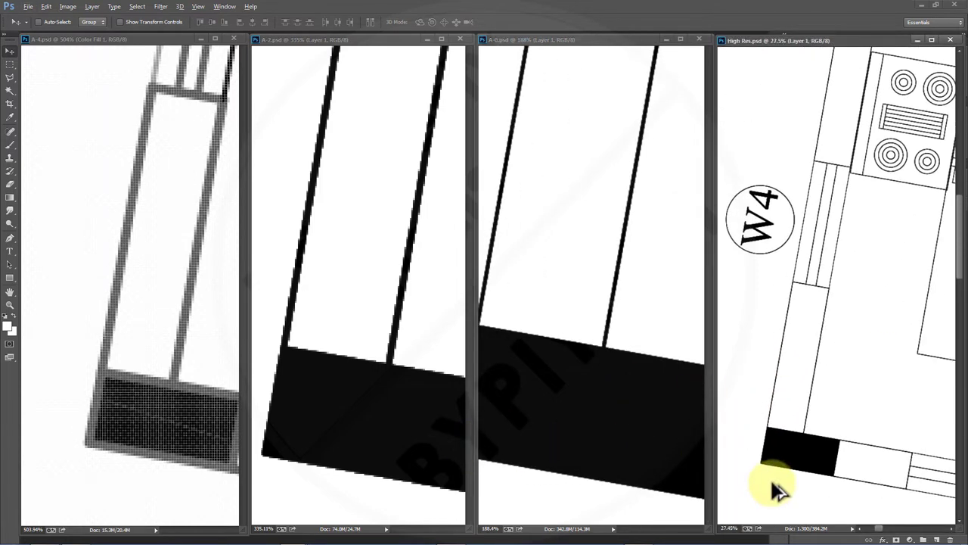
scroll(752, 346, "up", 1, "alt")
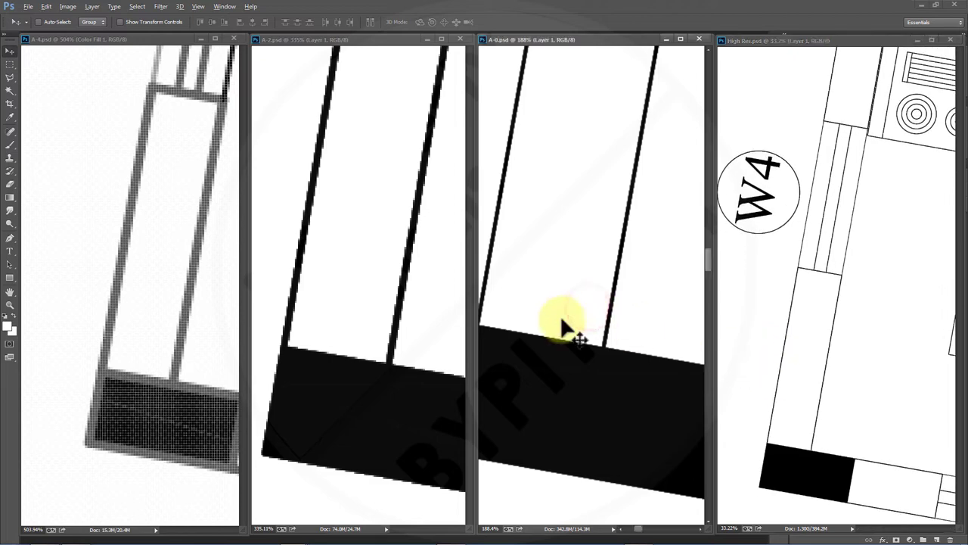
scroll(586, 321, "down", 5, "alt")
scroll(563, 347, "up", 3)
left_click(376, 326)
scroll(333, 401, "down", 4, "alt")
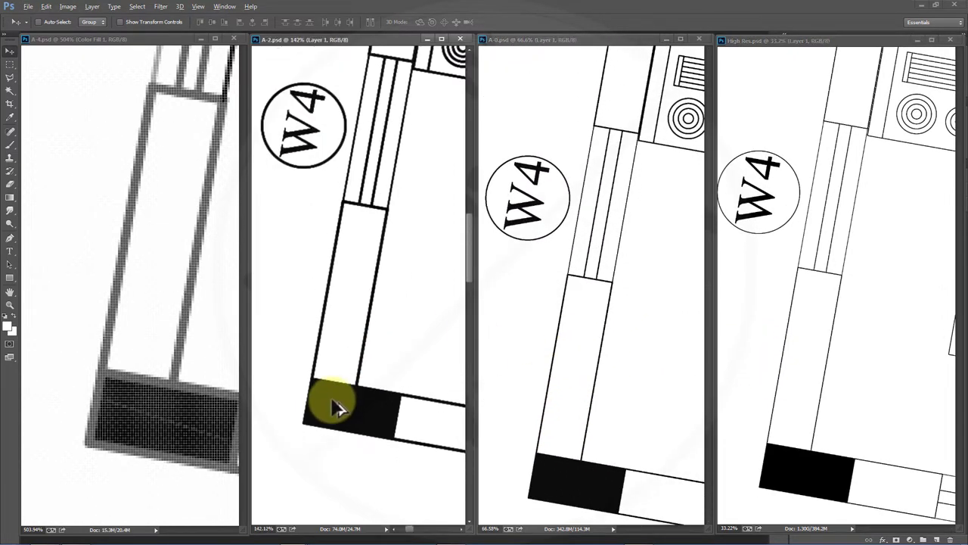
scroll(340, 396, "up", 1)
left_click(168, 328)
scroll(106, 375, "down", 3, "alt")
scroll(129, 383, "up", 1, "alt")
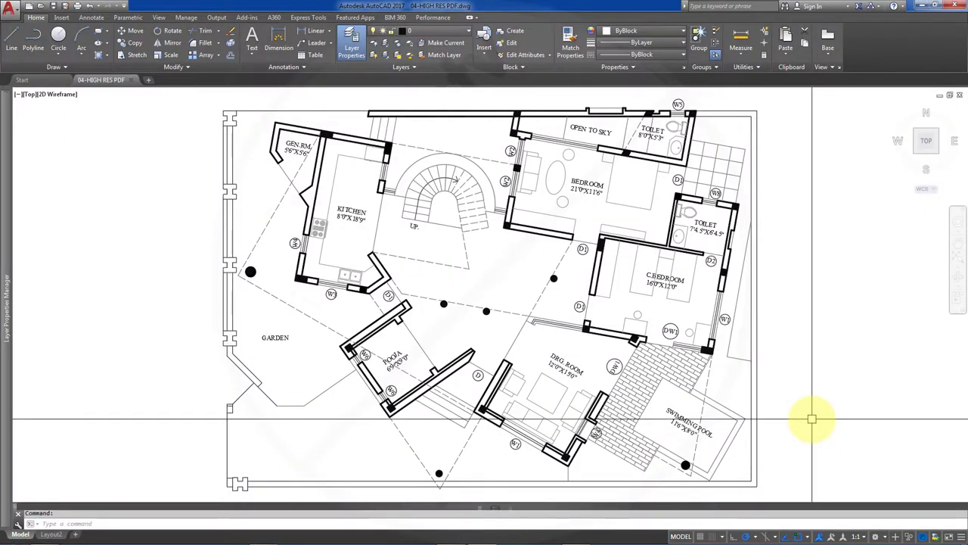
scroll(421, 278, "down", 4)
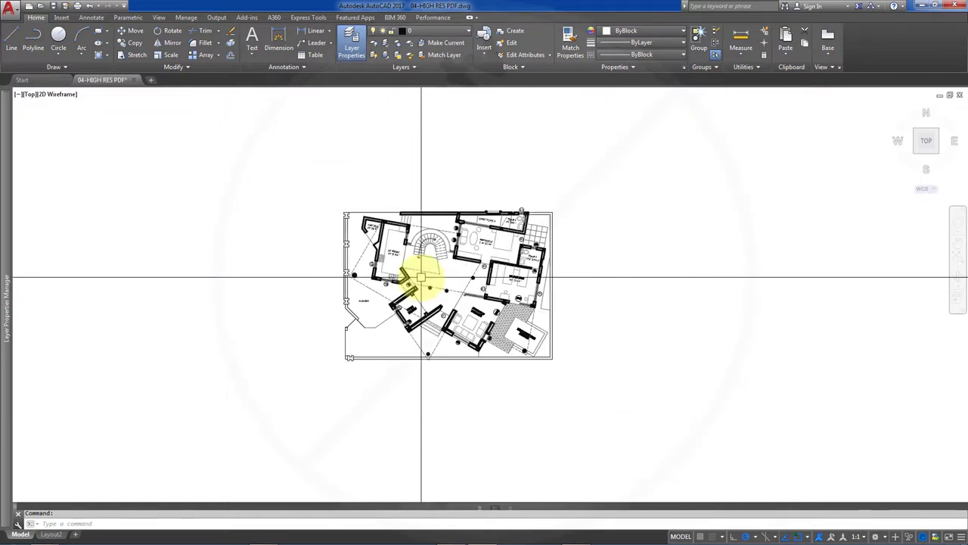
type("z")
key("Return")
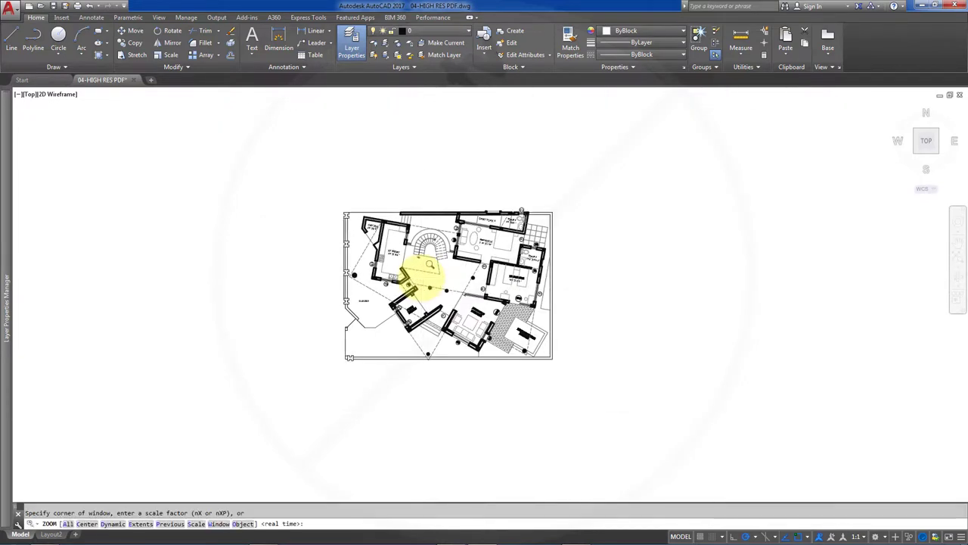
type("e")
key("Return")
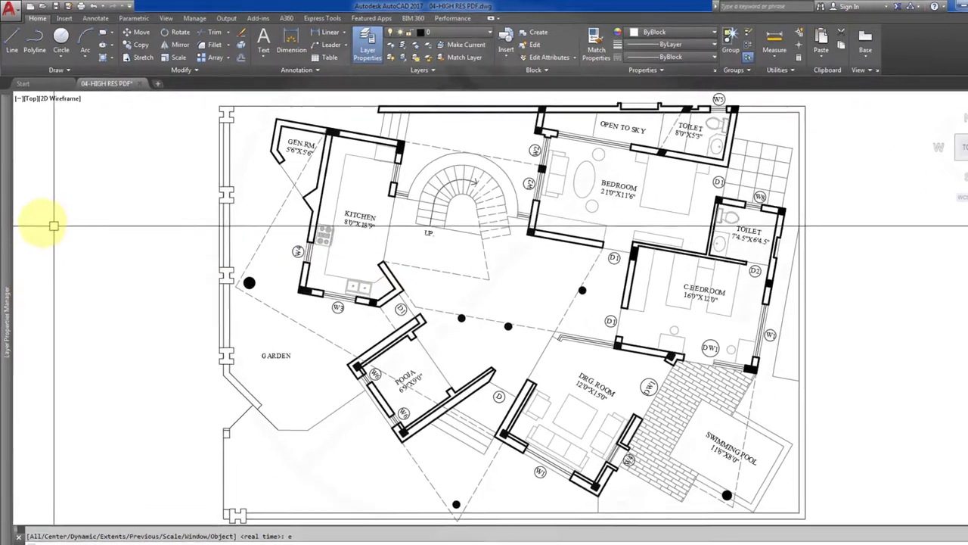
mouse_move(6, 219)
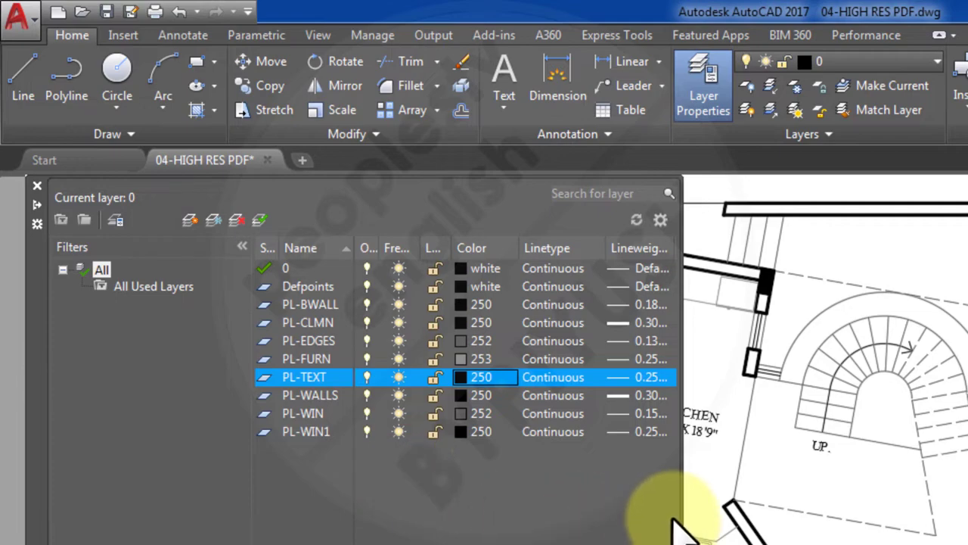
left_click_drag(707, 511, 926, 508)
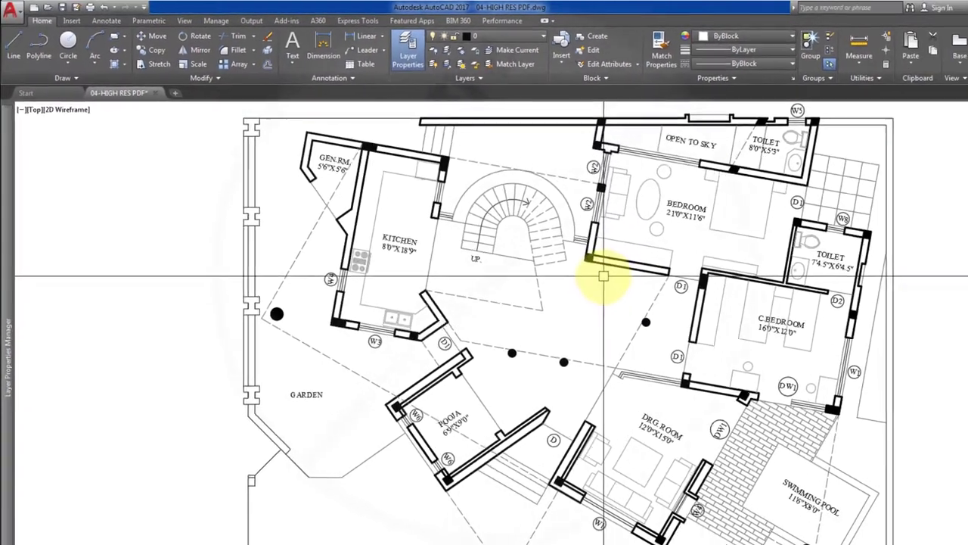
scroll(532, 233, "up", 4)
scroll(532, 233, "up", 5)
middle_click_drag(600, 244, 349, 270)
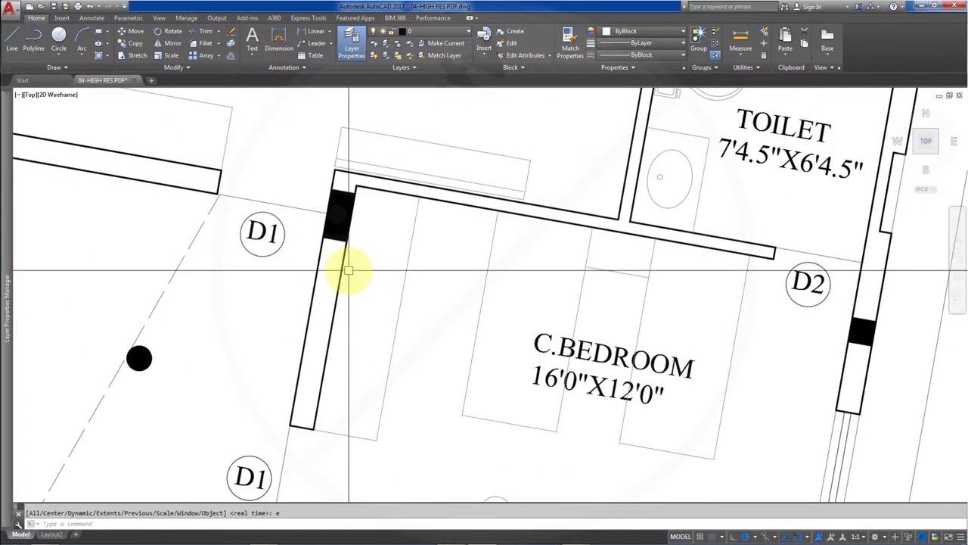
type("e")
key("Return")
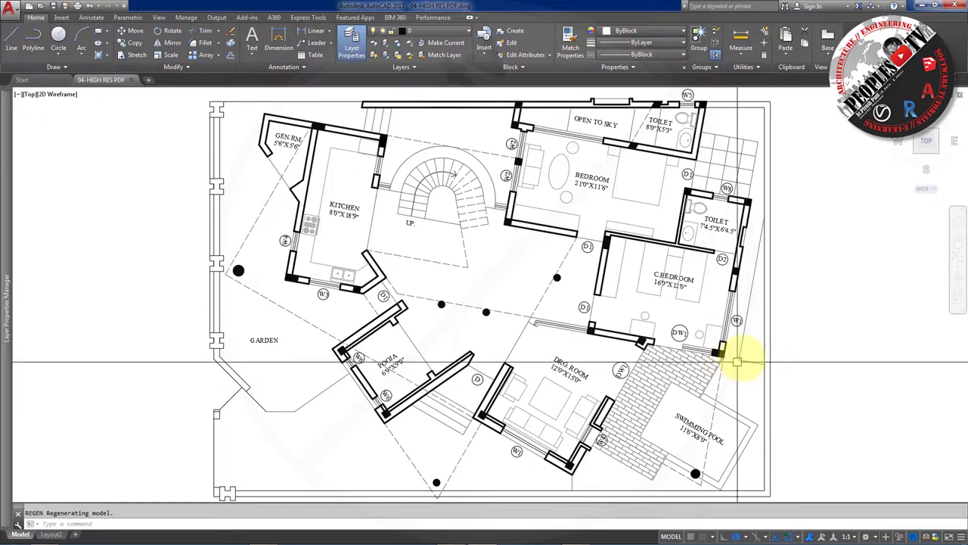
middle_click_drag(596, 388, 546, 369)
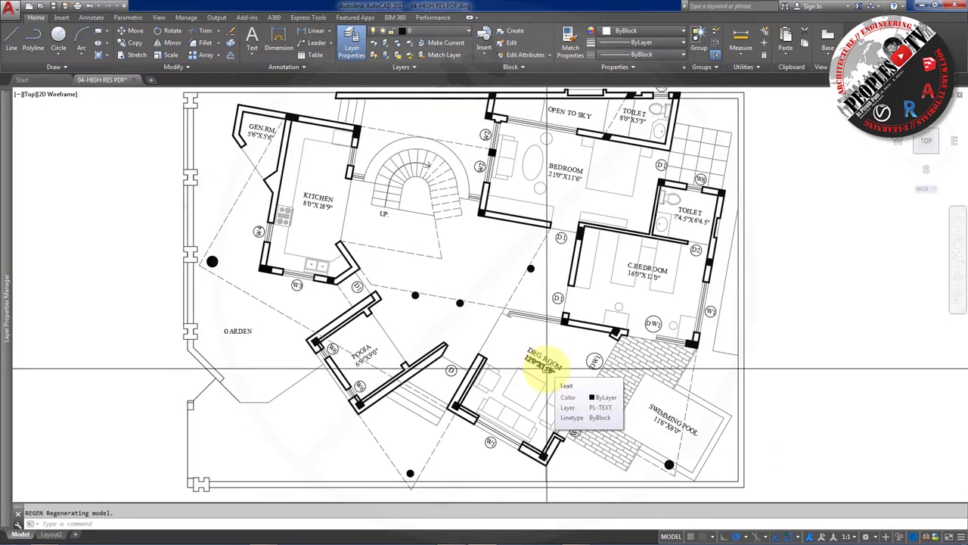
Step: Plot to DWG To PDF.pc3 on ISO A4 (297 x 210 mm), centred and fit to paper
key("ctrl+p")
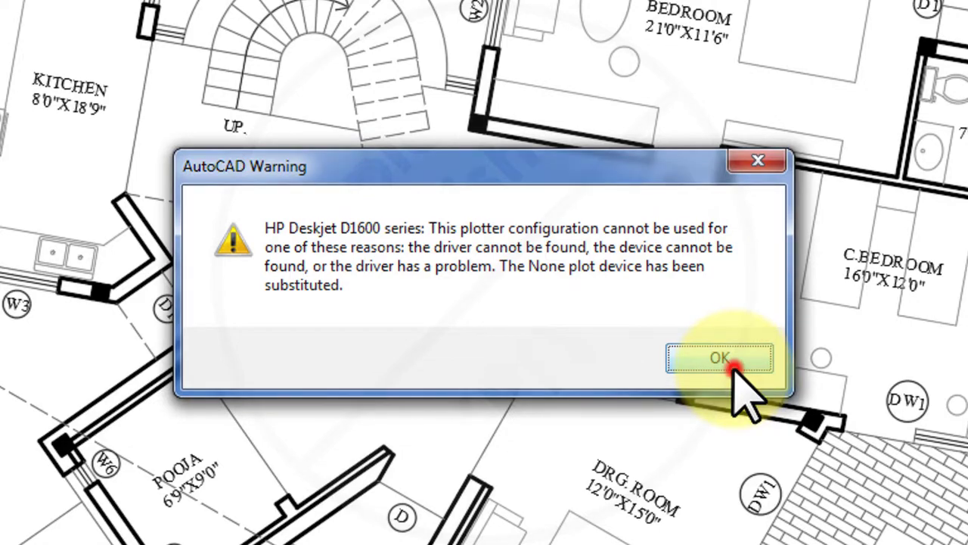
left_click(732, 368)
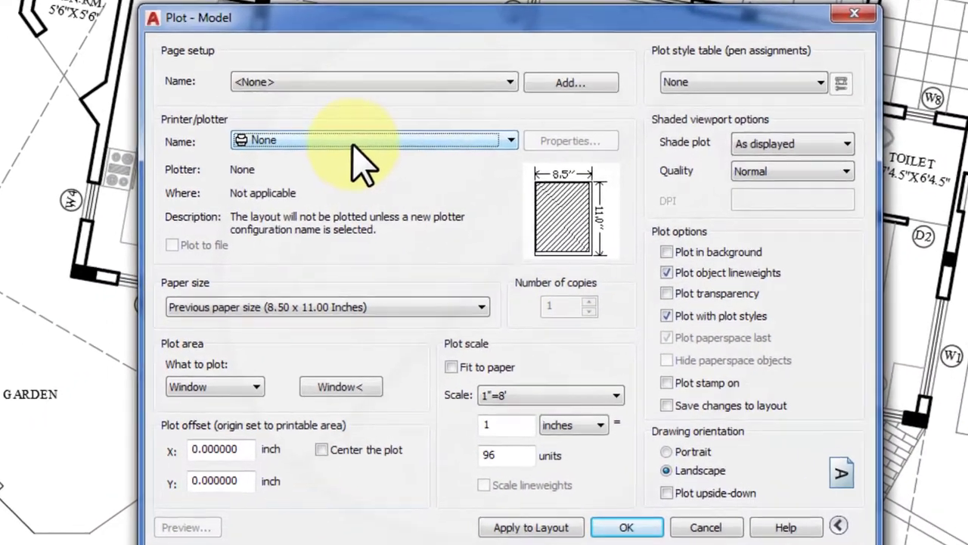
left_click(340, 146)
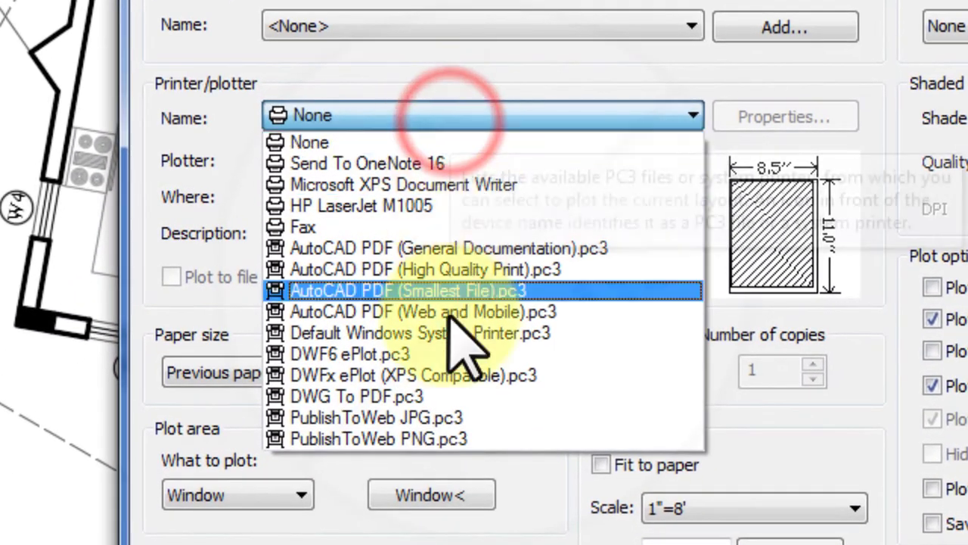
left_click(642, 397)
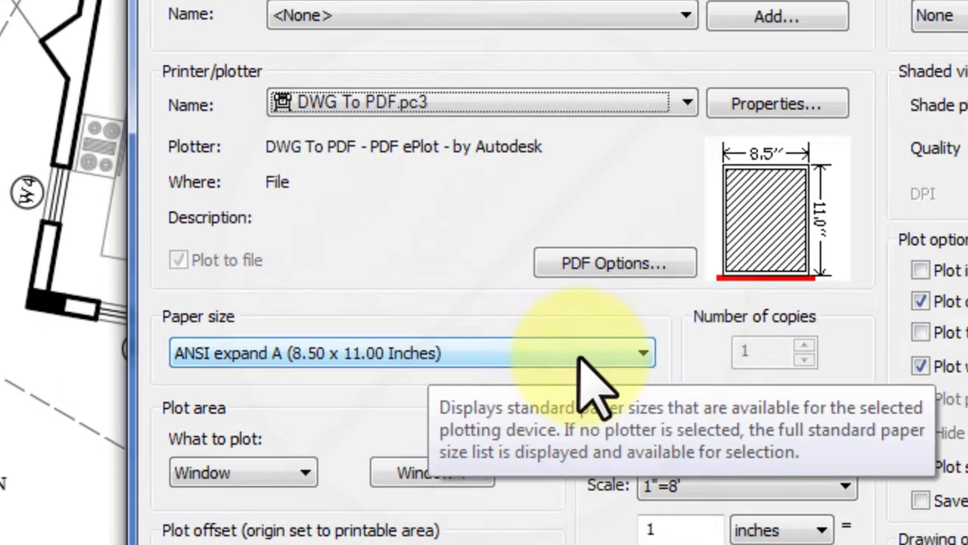
left_click(642, 353)
left_click_drag(638, 544, 638, 544)
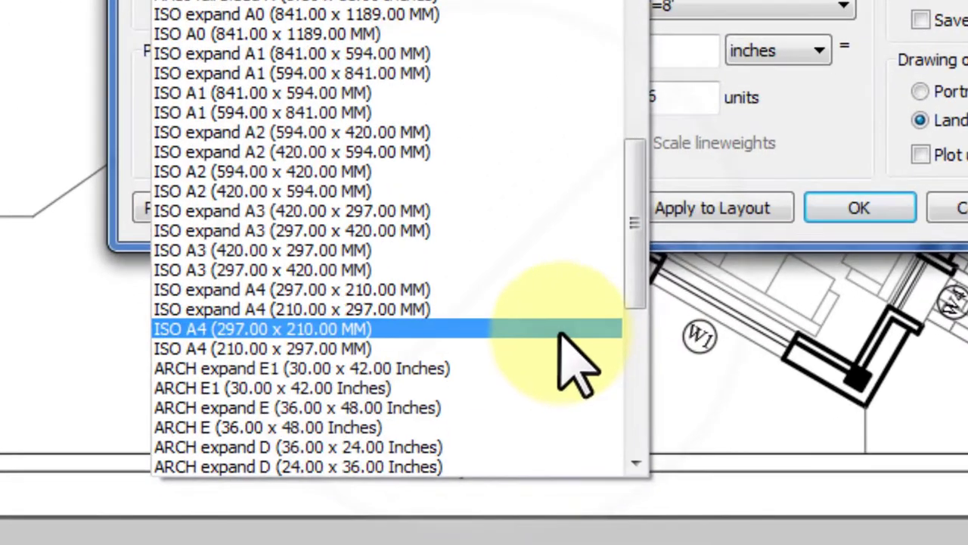
left_click(549, 417)
left_click(463, 264)
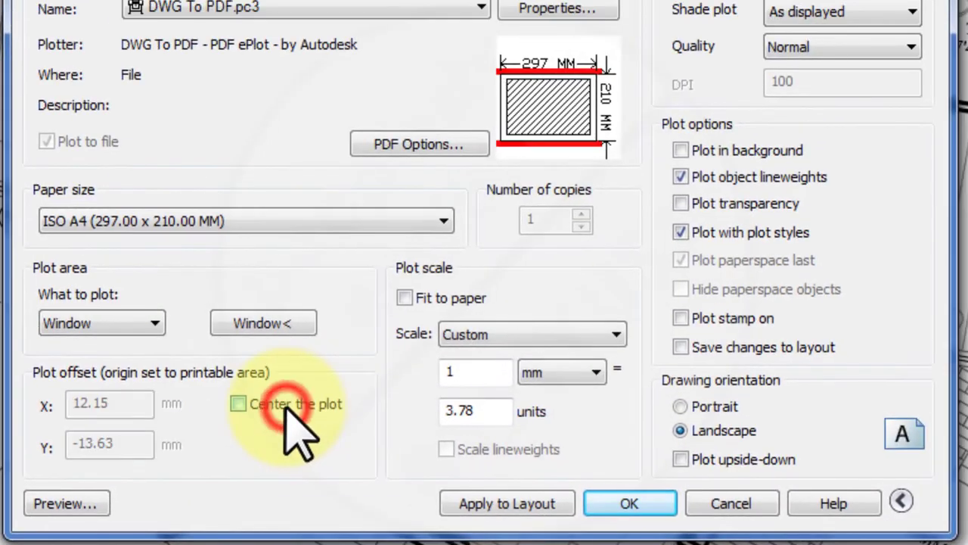
left_click(404, 298)
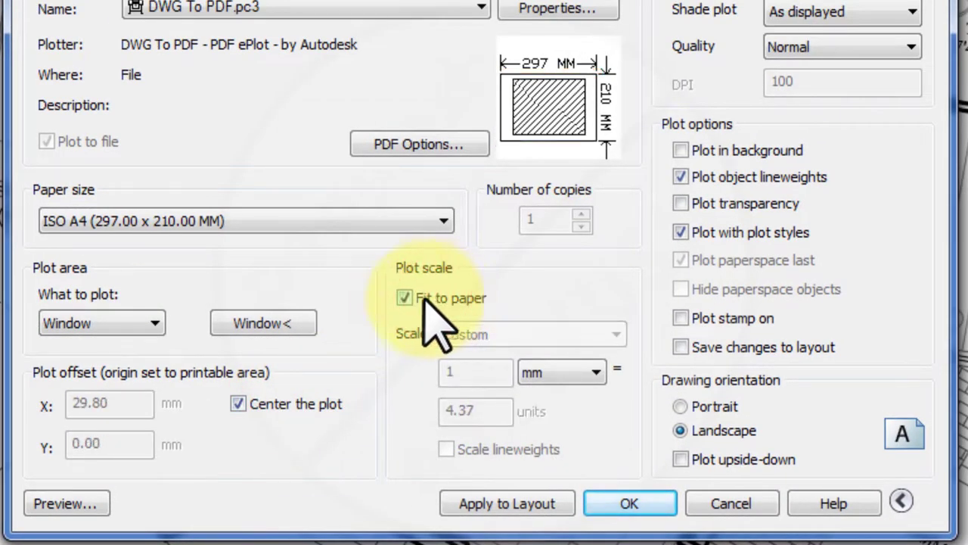
Step: Set the plot area to a window from the plan's top-left to bottom-right corner
left_click(275, 323)
scroll(277, 333, "down", 2)
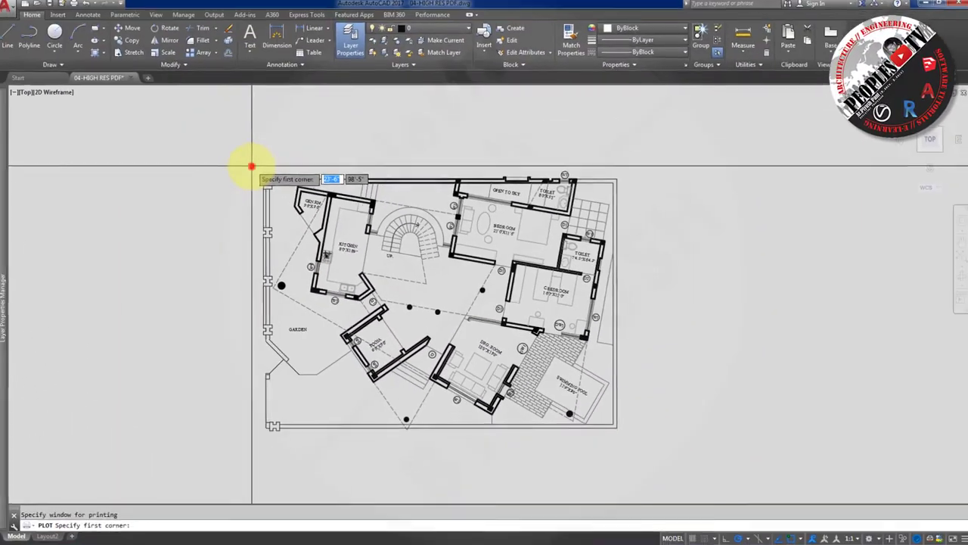
left_click(251, 165)
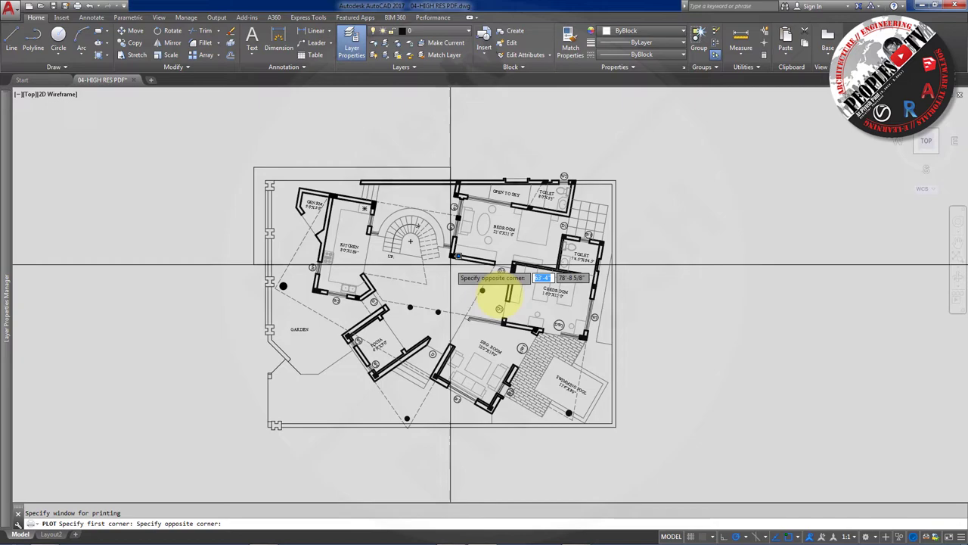
left_click(627, 436)
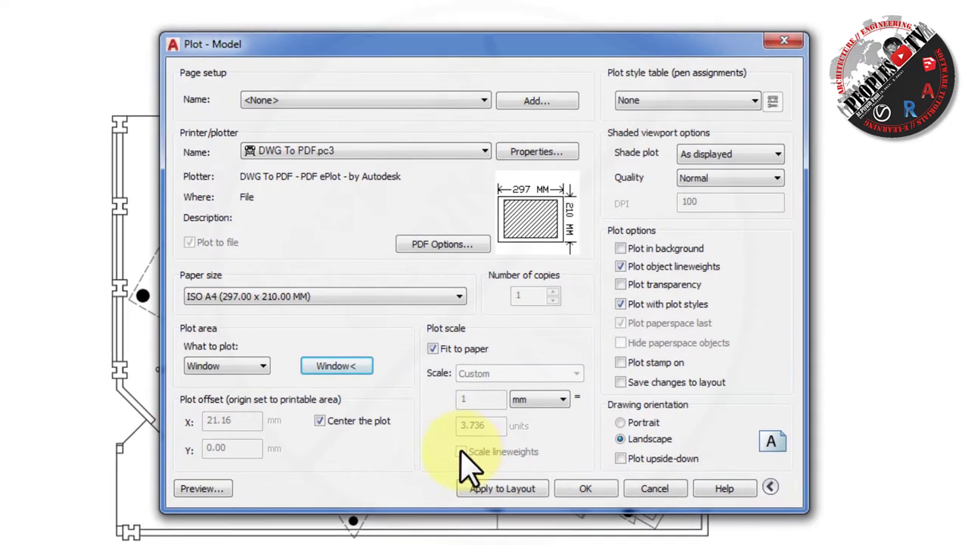
Step: Keep plot style None, set shaded quality to Maximum, and save the plot as A.pdf
left_click(681, 100)
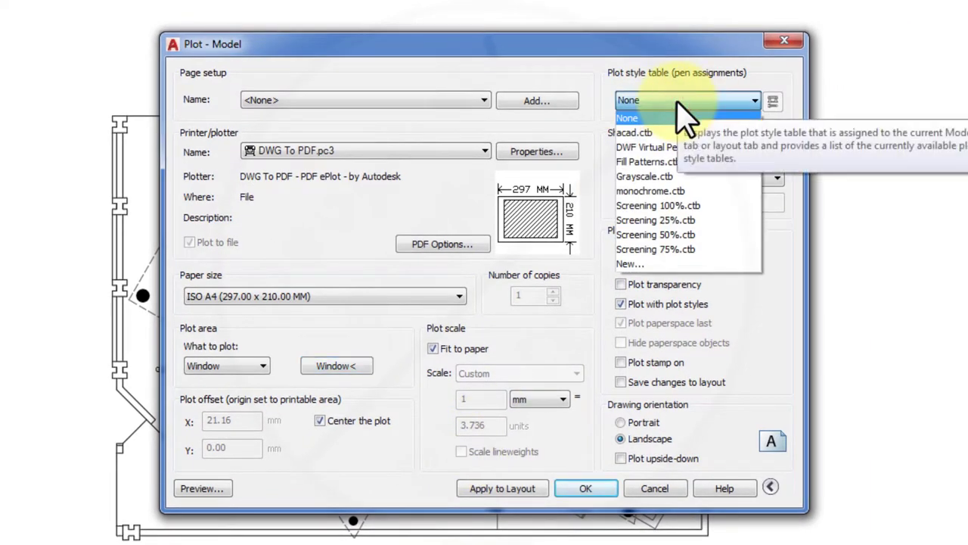
left_click(679, 118)
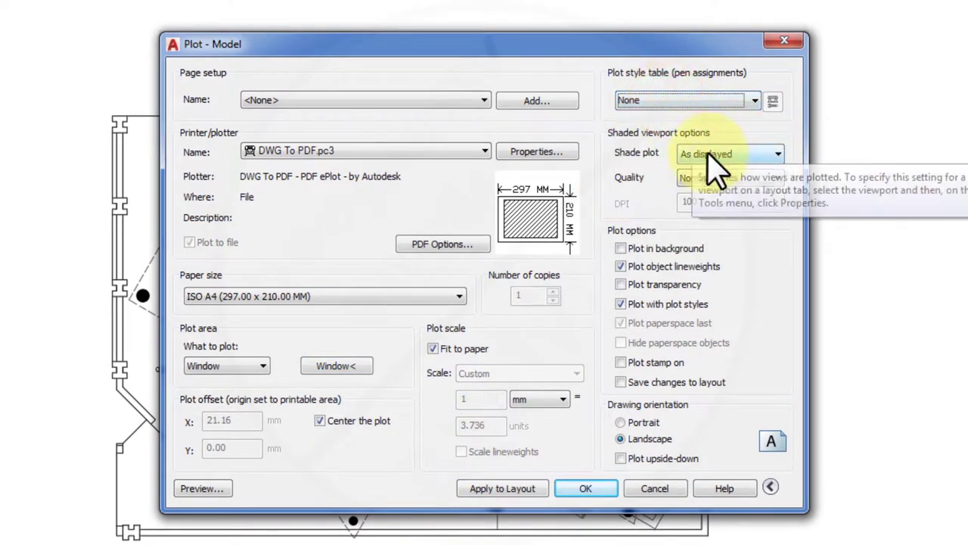
left_click(716, 181)
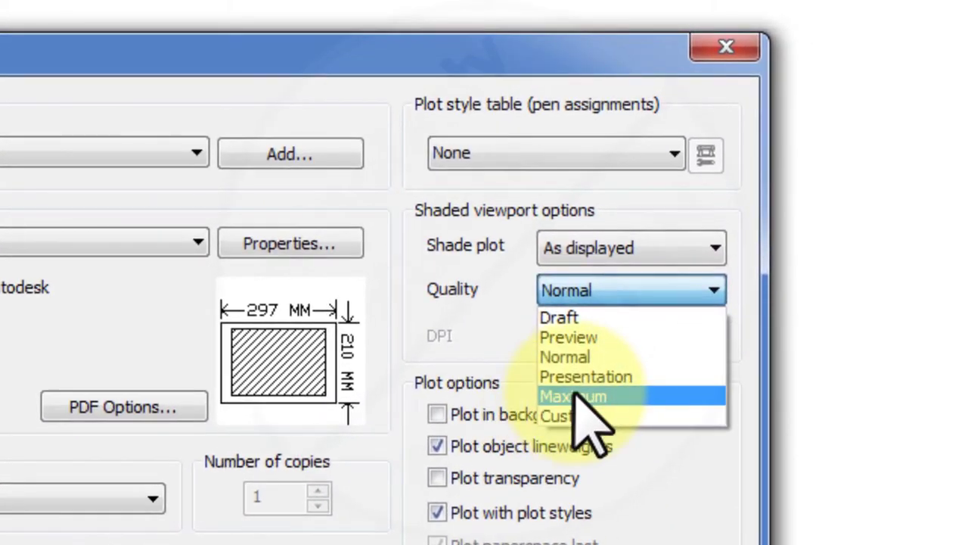
left_click(687, 252)
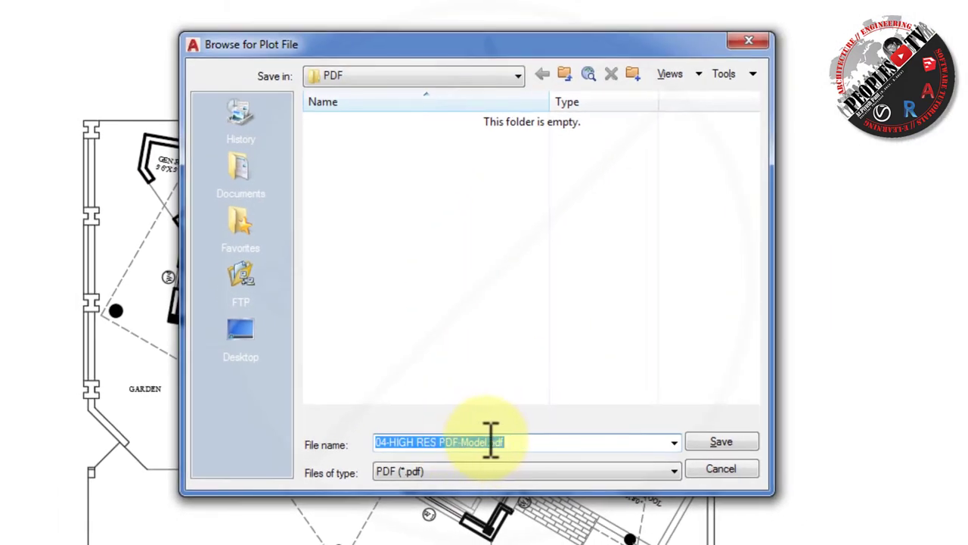
left_click(488, 442)
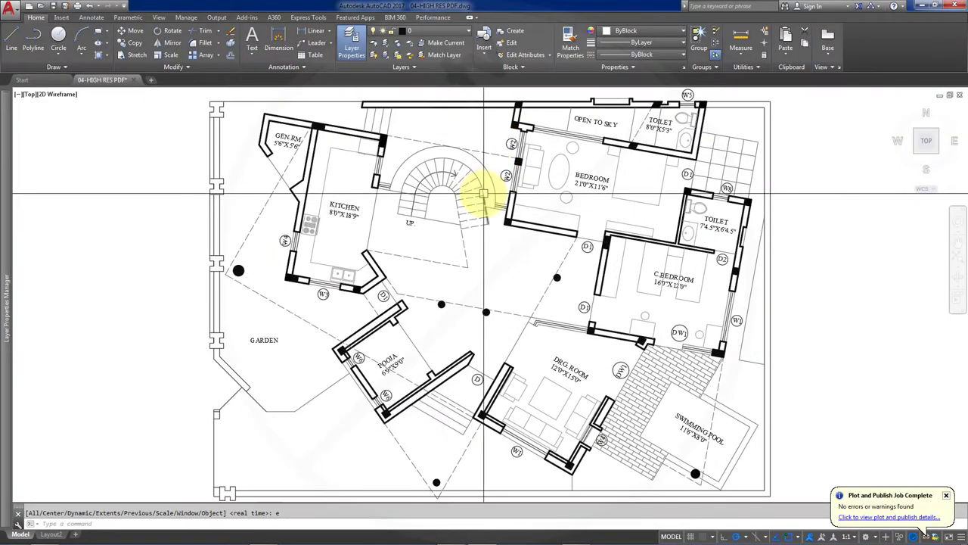
Step: Reload the previous plot settings and switch the paper to ISO A2 (594 x 420 mm)
left_click(498, 333)
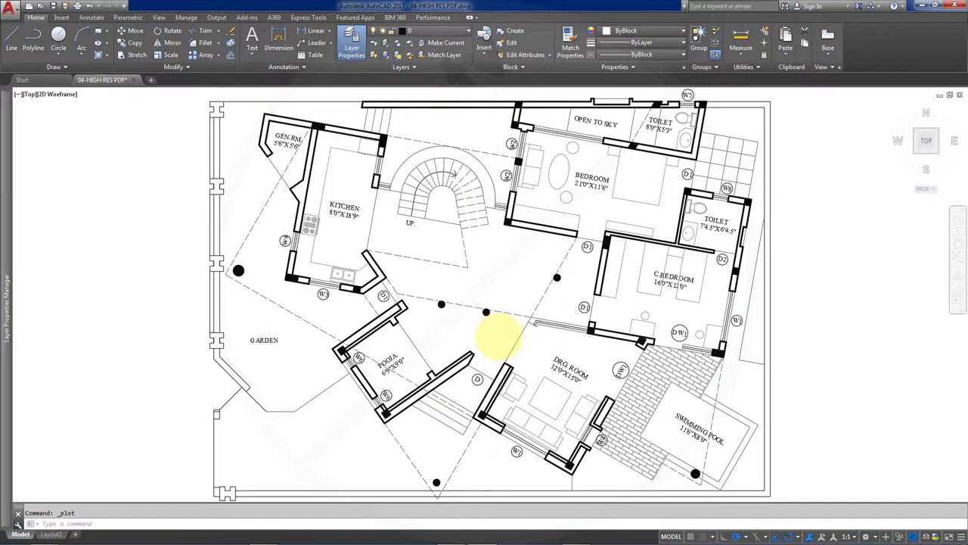
left_click(407, 171)
left_click(413, 187)
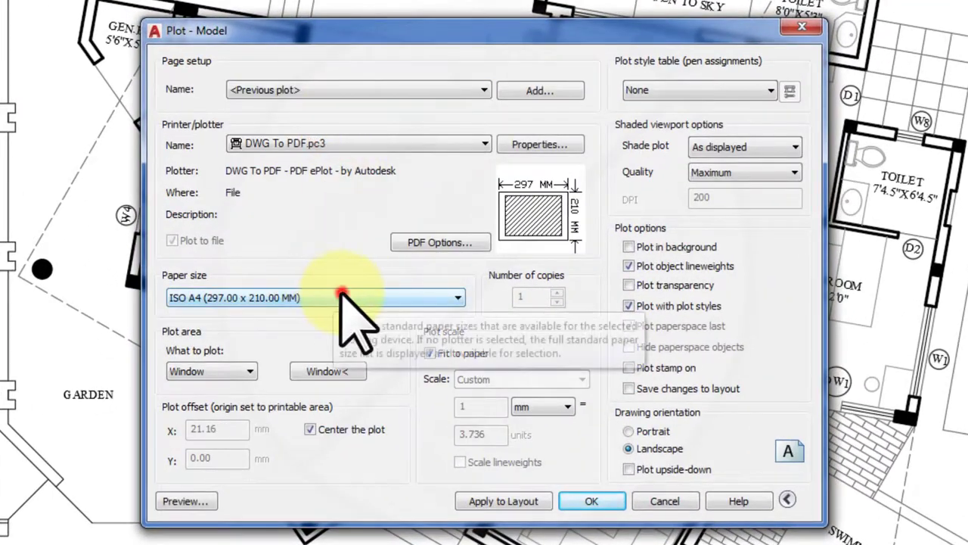
left_click(405, 285)
left_click(455, 543)
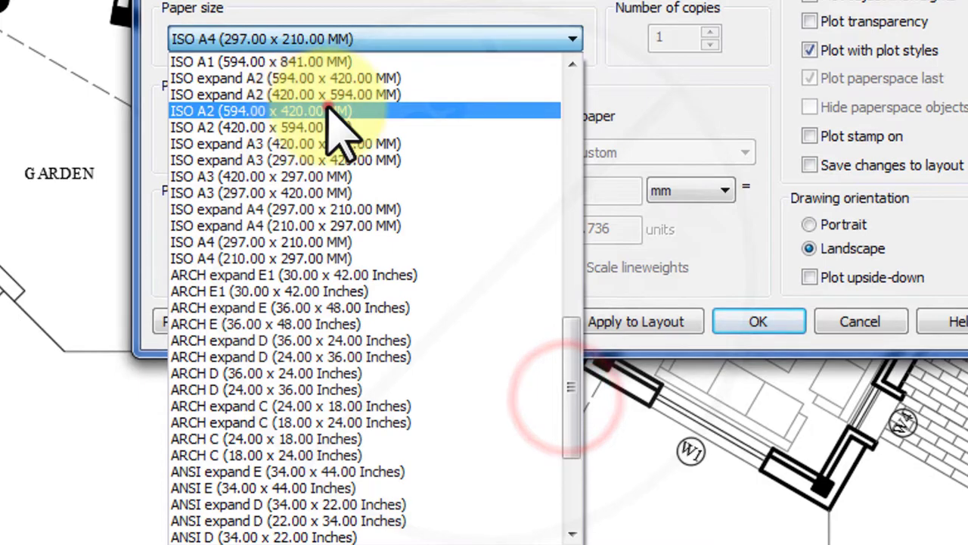
left_click(310, 114)
Step: Reselect the plan as the plot window, save the PDF as A-2, and close it
left_click(423, 139)
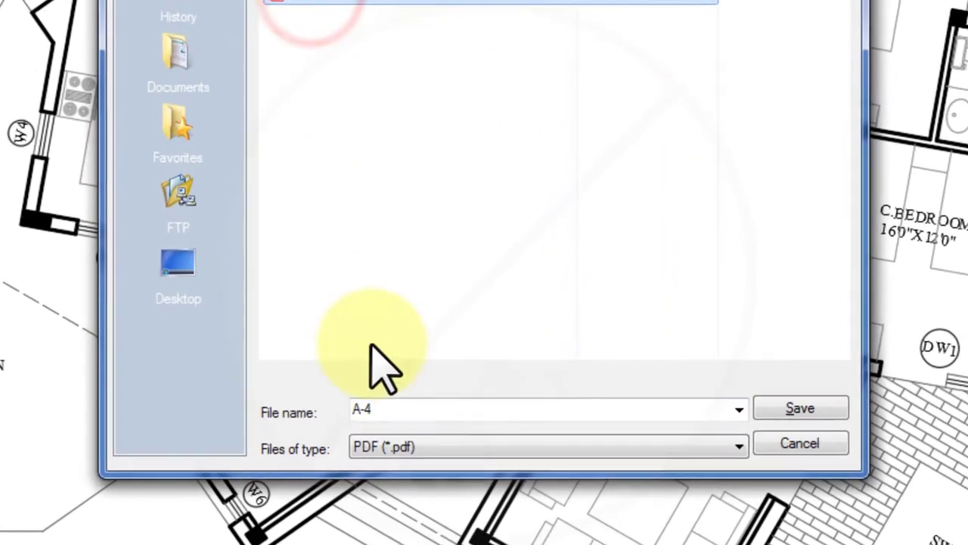
left_click(823, 401)
left_click(959, 7)
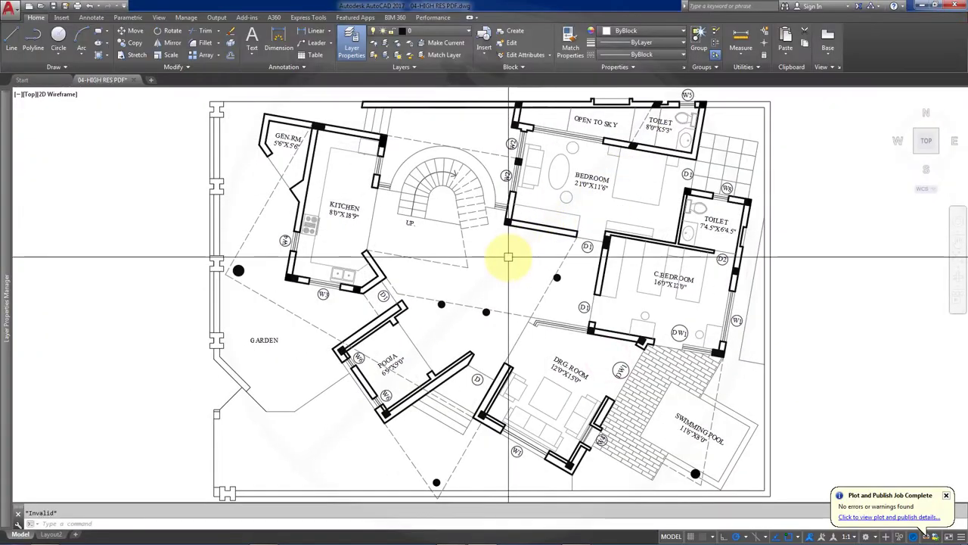
Step: Regenerate the drawing with RE and start a new plot using the previous plot settings
type("re")
key("Return")
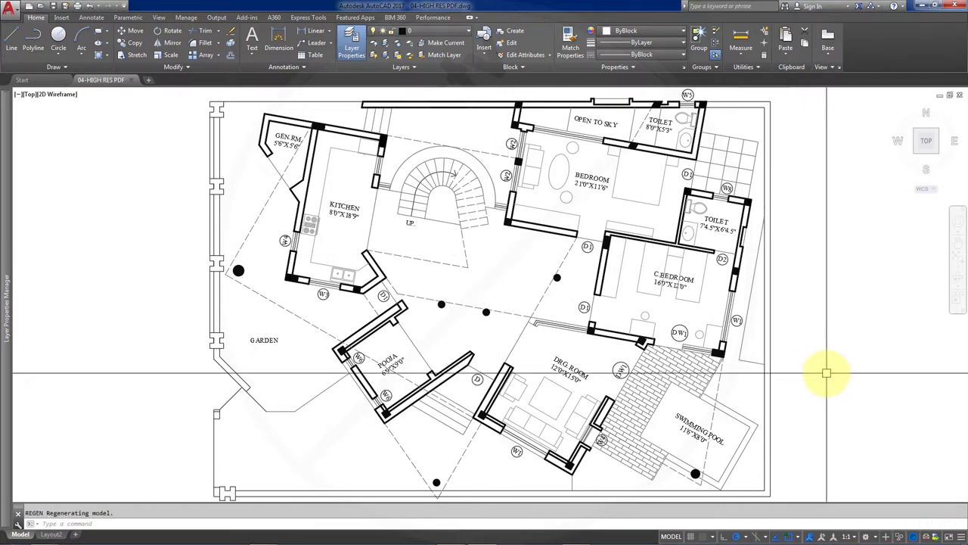
key("ctrl+p")
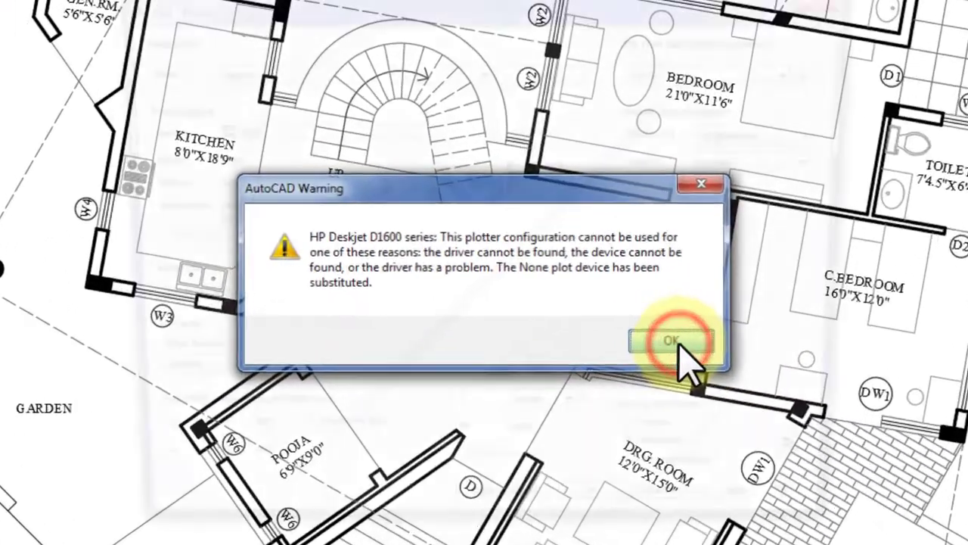
left_click(675, 342)
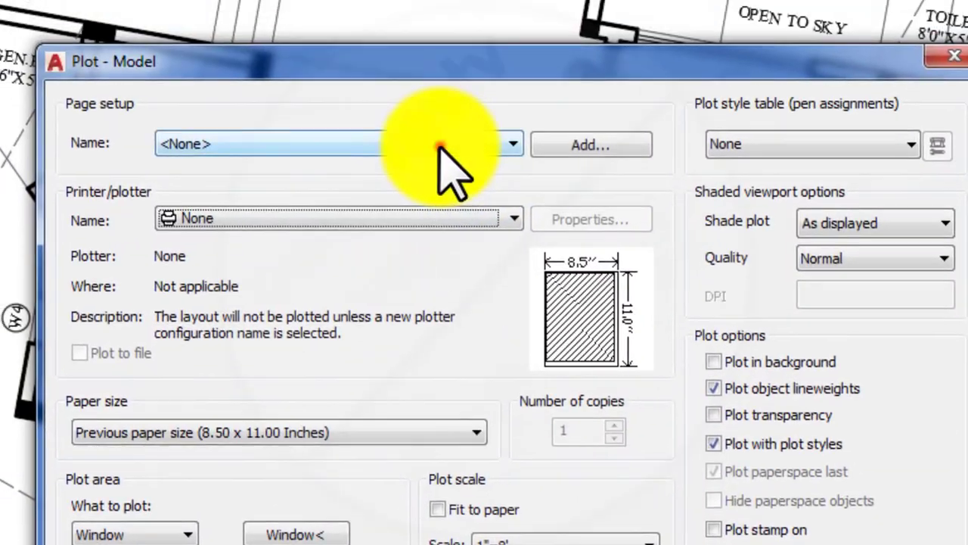
left_click(438, 144)
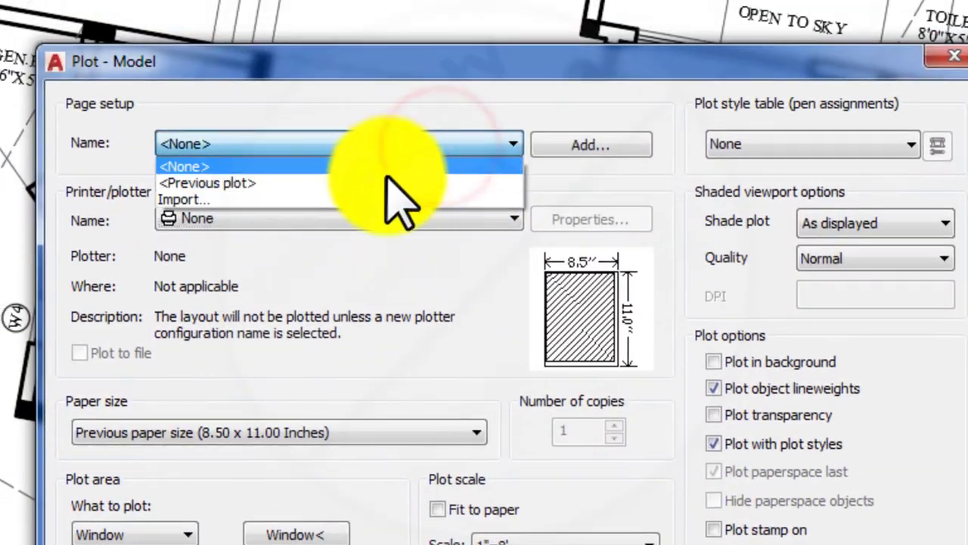
left_click(380, 182)
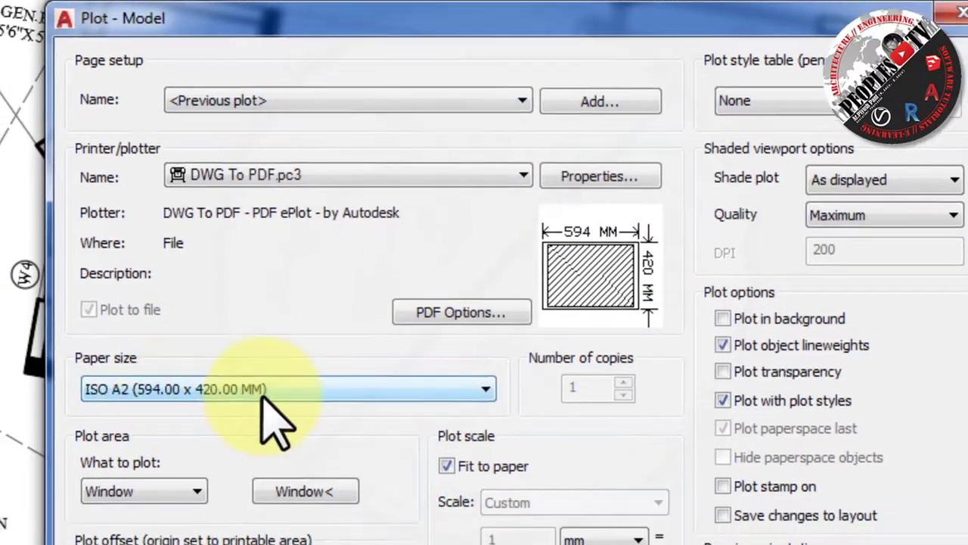
Step: Change the paper size to ISO A0 (841 x 1189 mm)
left_click(255, 432)
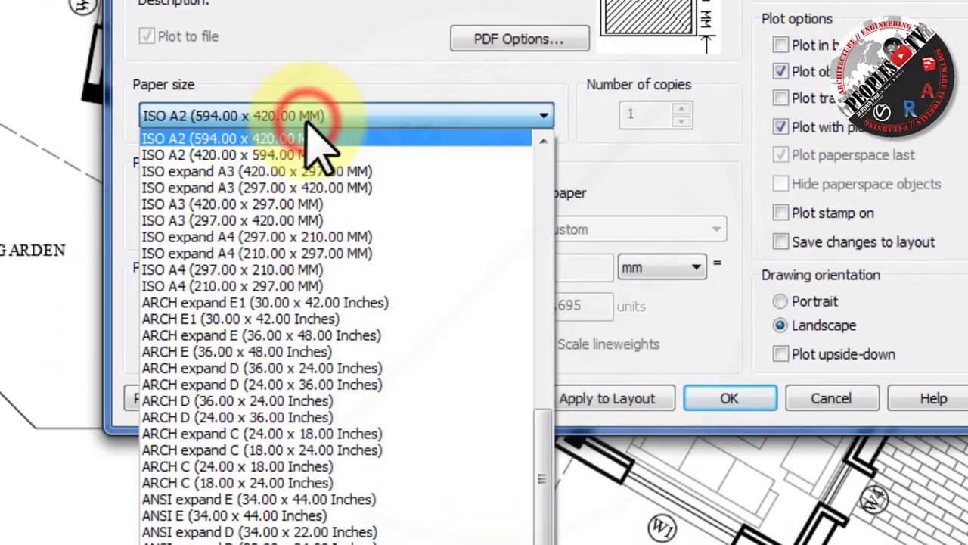
scroll(545, 412, "down", 10)
left_click(350, 285)
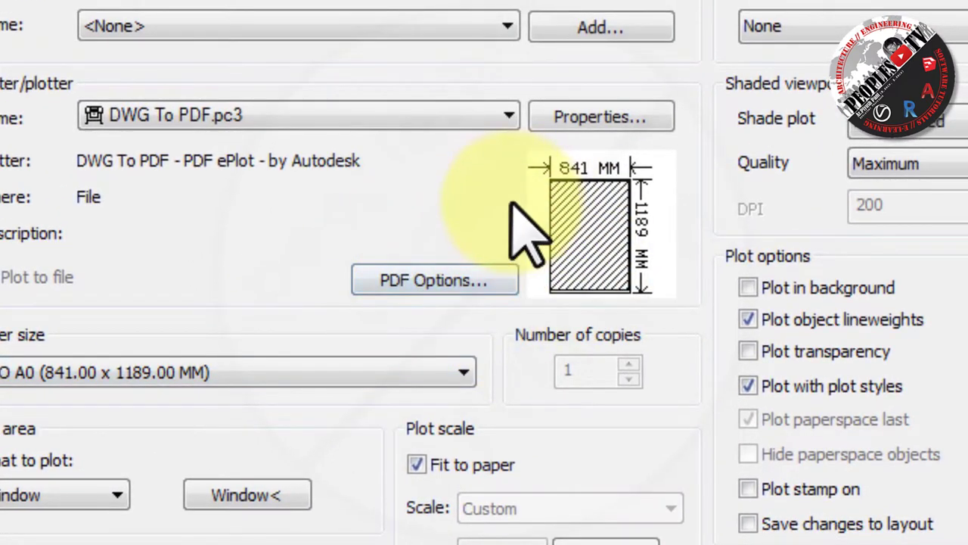
Step: Set PDF vector and raster image quality to 4800 dpi, applied to the current plot only
left_click(442, 281)
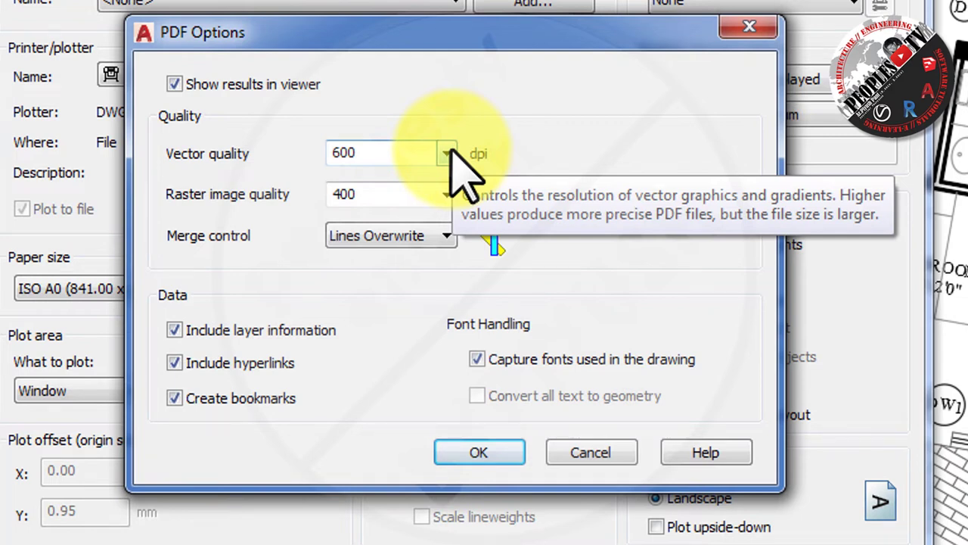
left_click(393, 304)
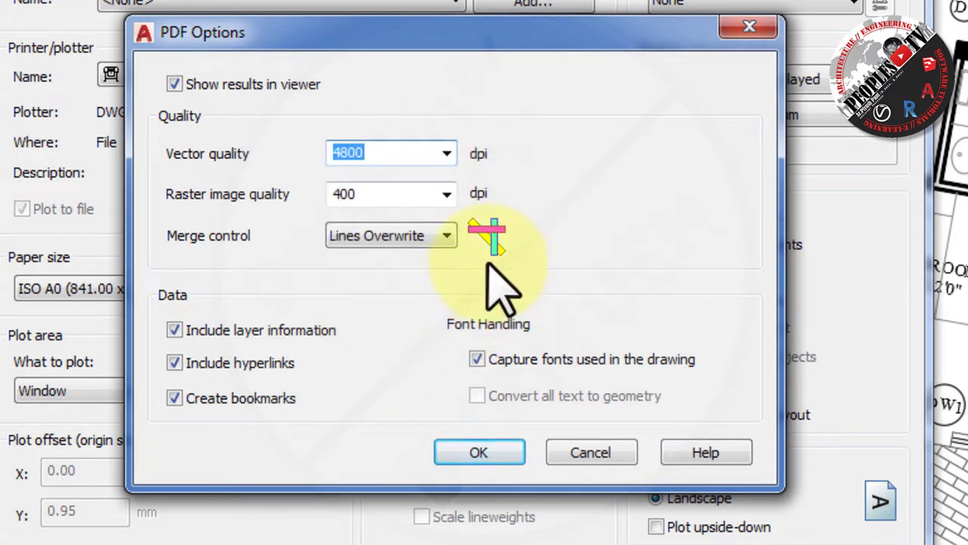
left_click(449, 195)
left_click(399, 346)
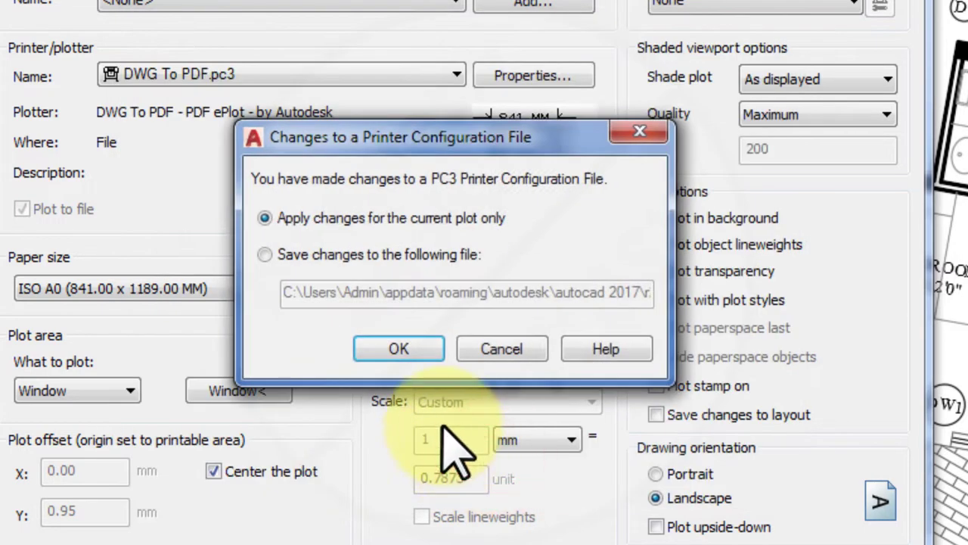
left_click(388, 352)
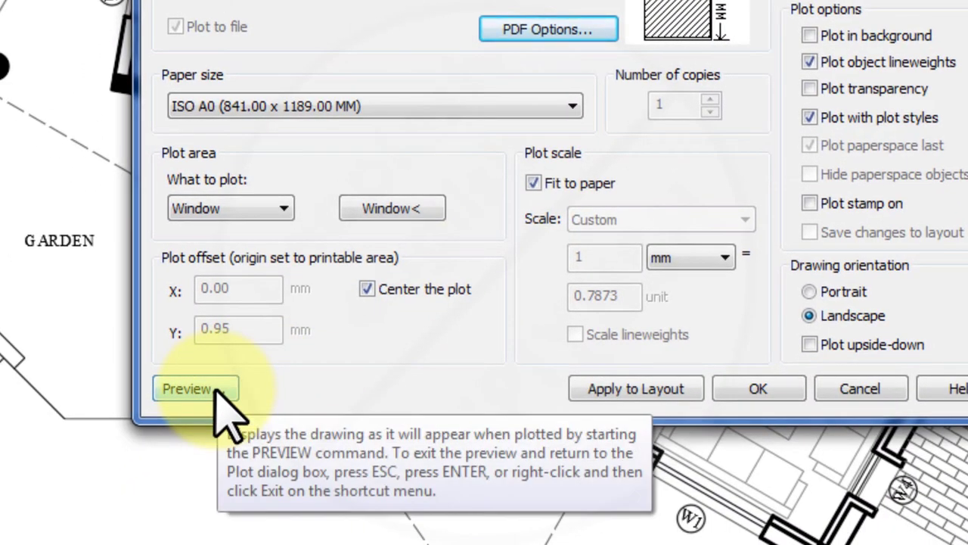
Step: Preview the A0 plot, plot from the preview, and save the PDF as A-0
left_click(219, 392)
right_click(321, 193)
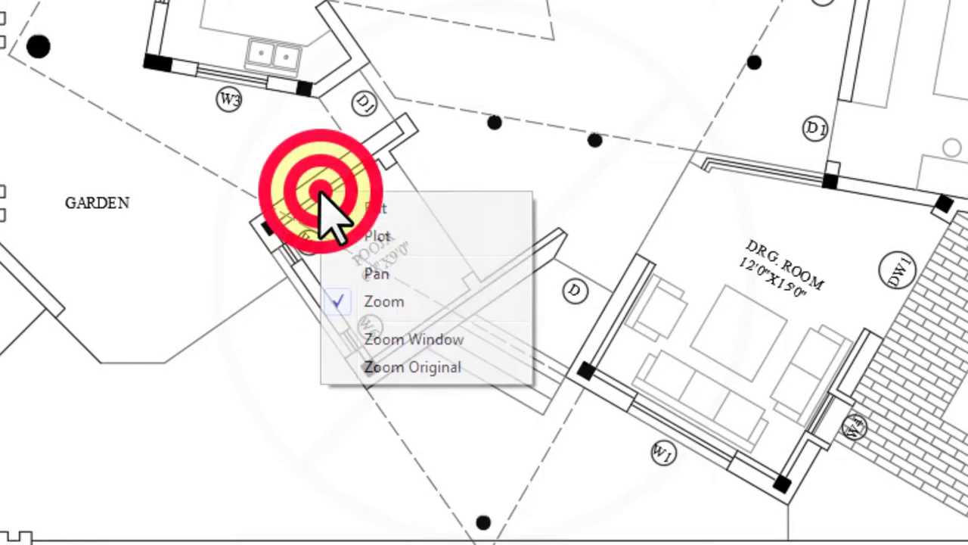
left_click(400, 237)
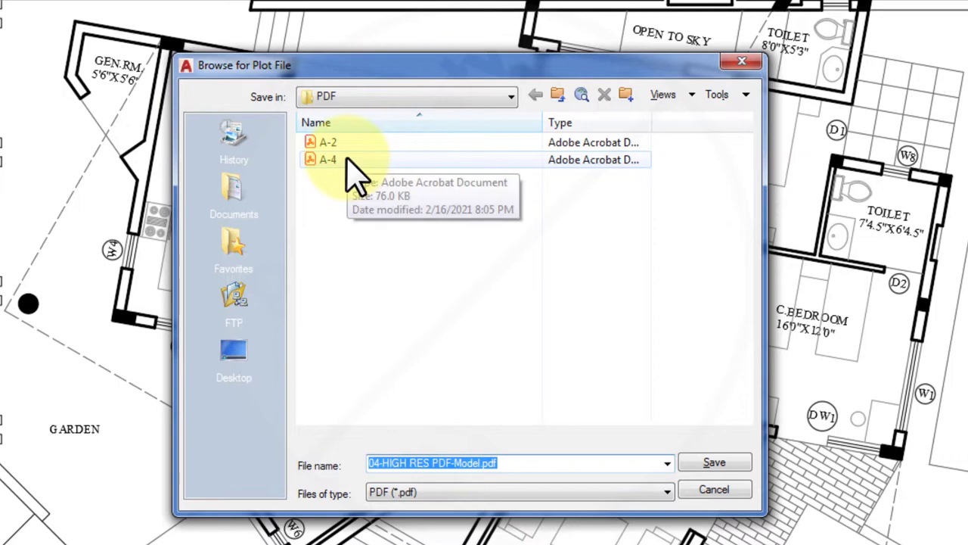
left_click(344, 159)
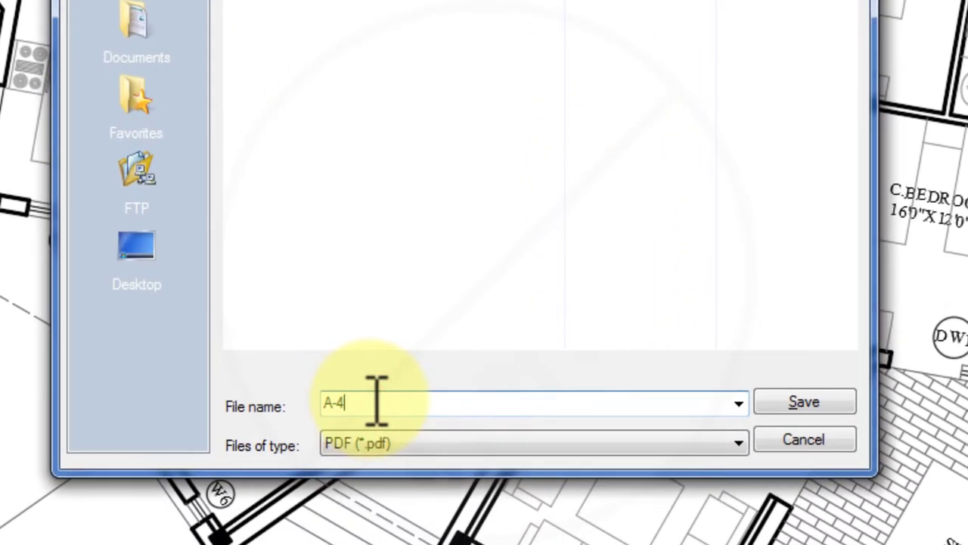
key("BackSpace")
type("0")
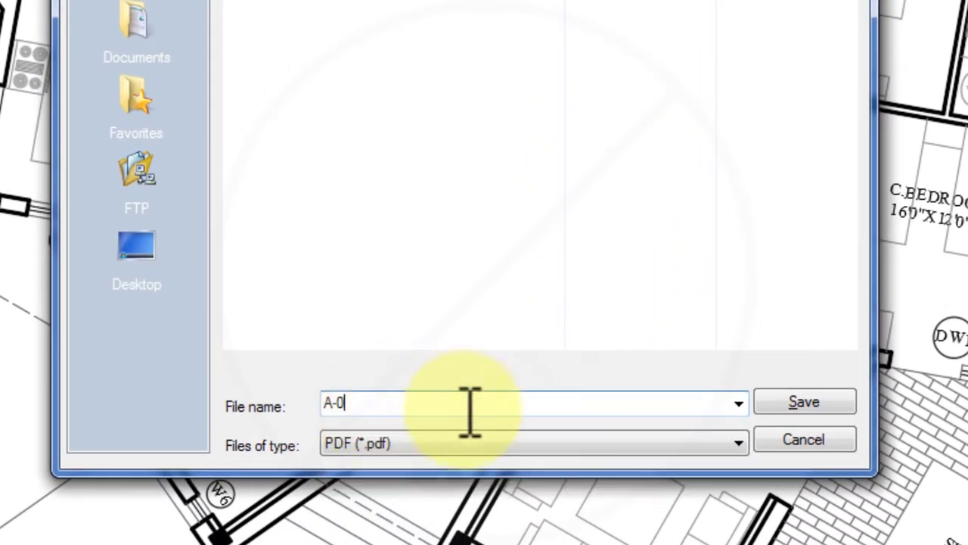
left_click(807, 410)
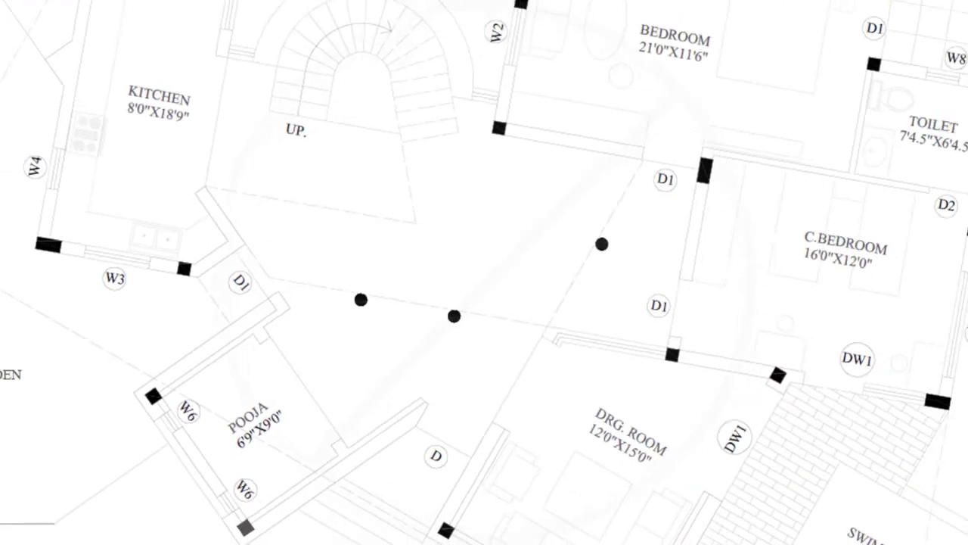
Step: Close the Acrobat PDF and quick-save the 04-HIGH RES PDF drawing
left_click(955, 7)
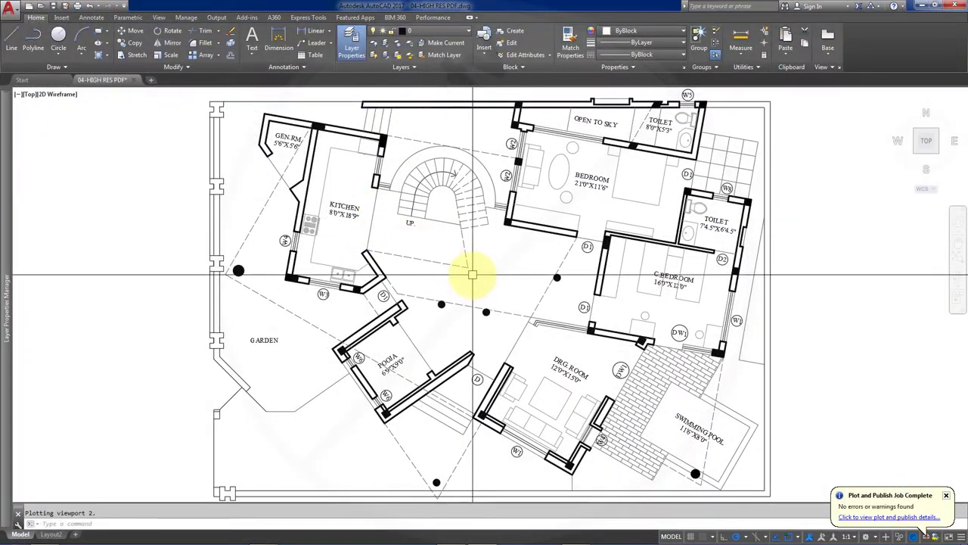
key("ctrl+s")
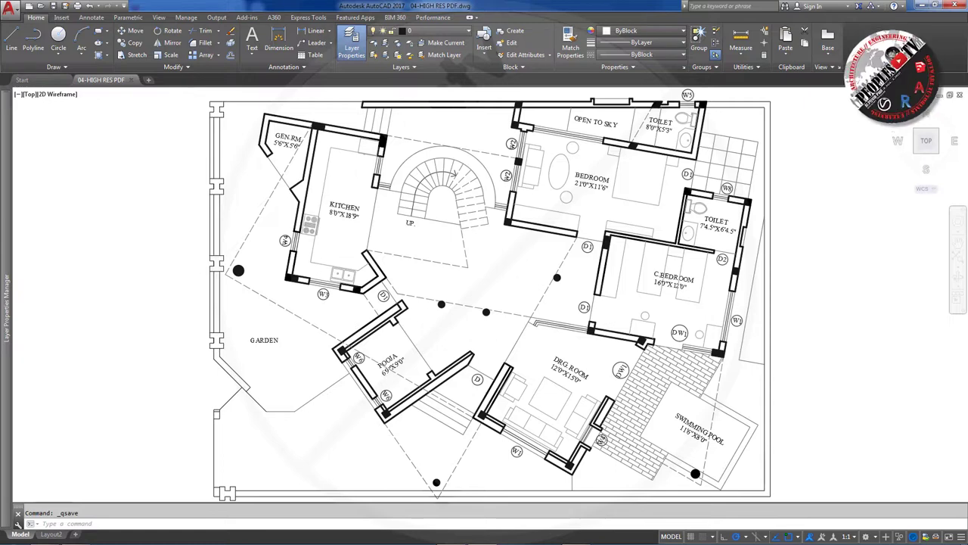
Step: Start a new plot with the previous settings and DWG To PDF.pc3 as the plotter
key("ctrl+p")
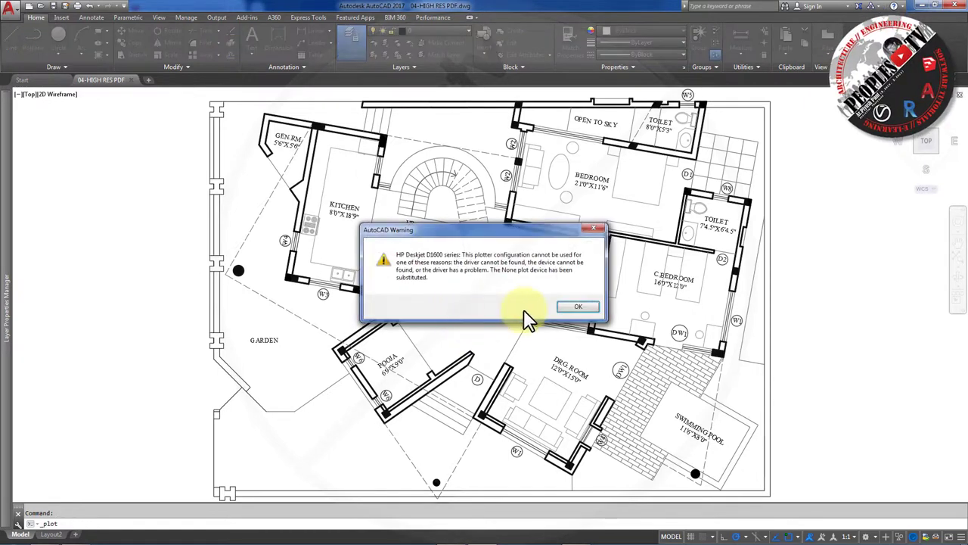
left_click(571, 309)
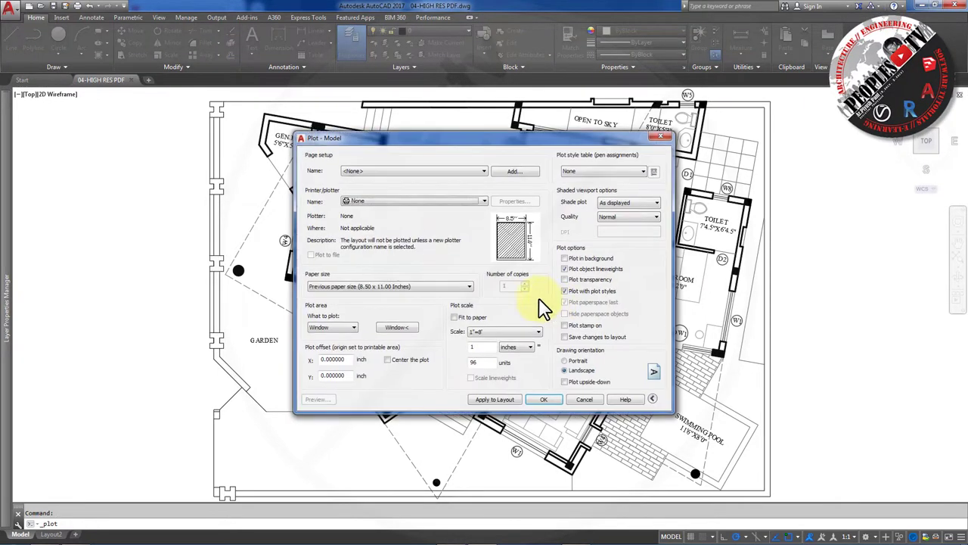
left_click(395, 179)
left_click(375, 185)
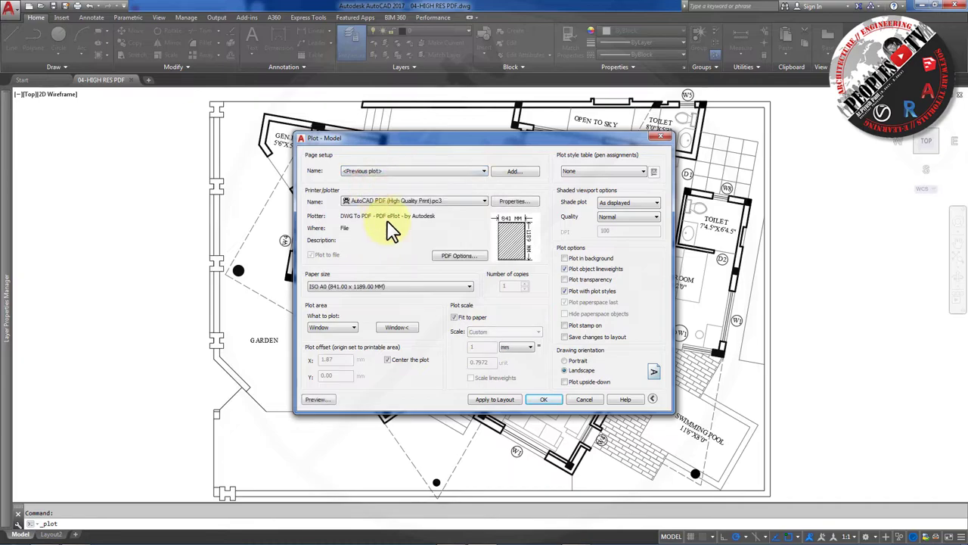
left_click(456, 200)
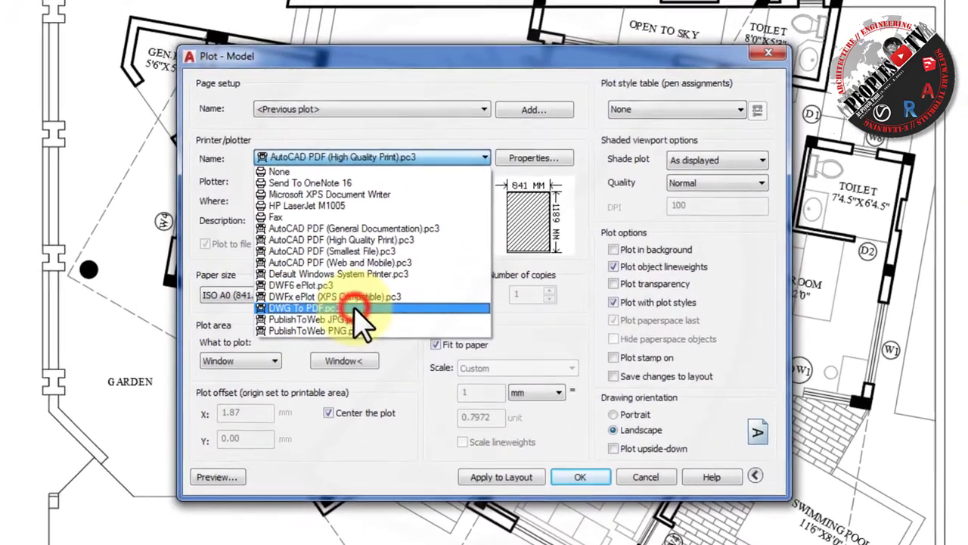
left_click(370, 302)
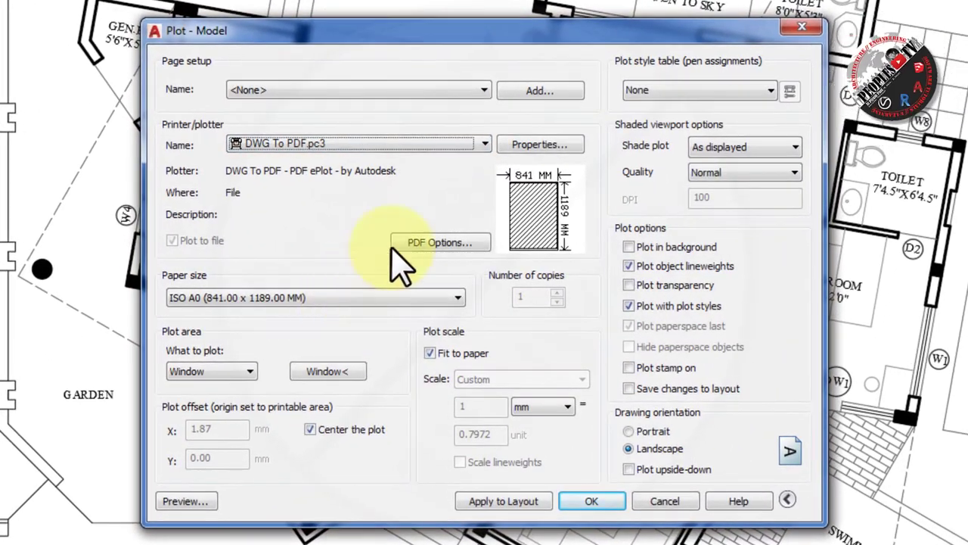
Step: In the DWG To PDF.pc3 properties, begin adding a custom paper size from scratch
left_click(540, 144)
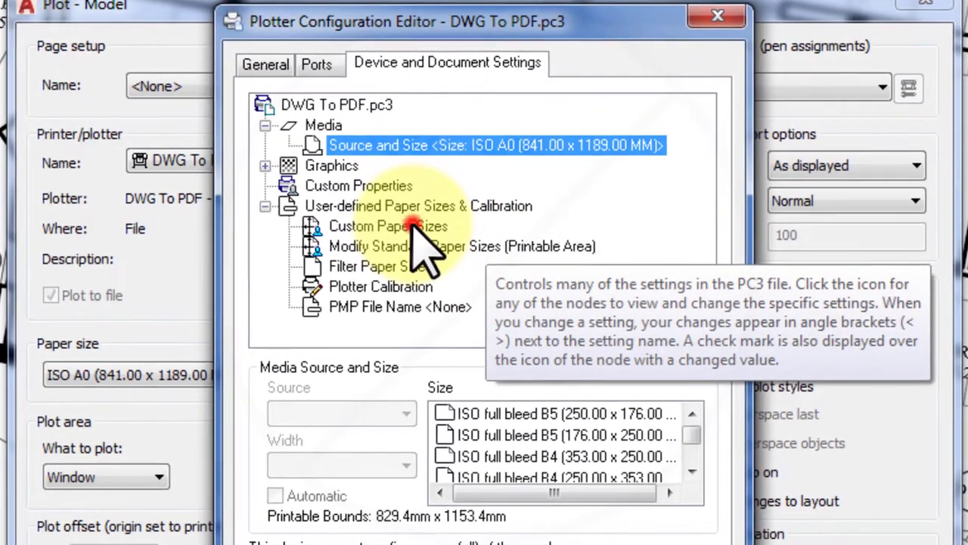
left_click(408, 227)
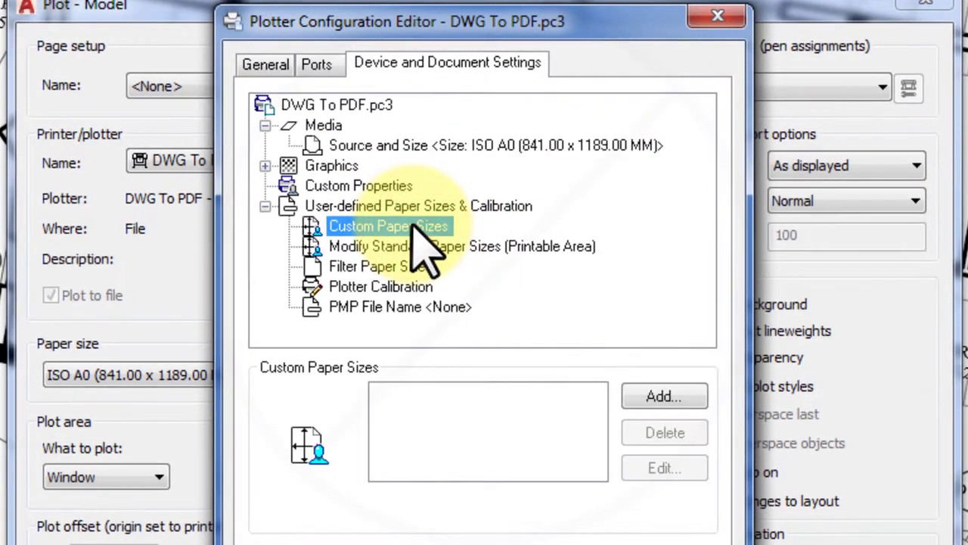
left_click(680, 401)
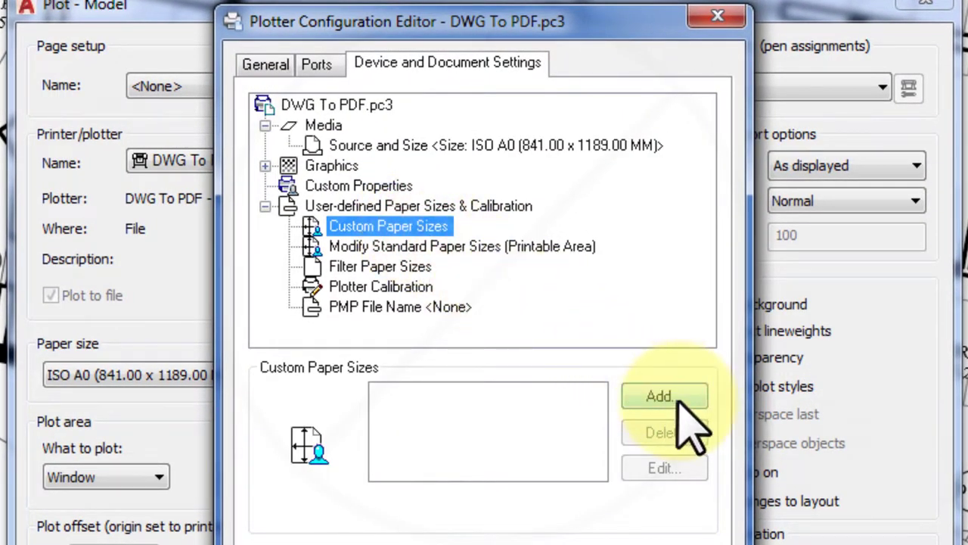
left_click(679, 398)
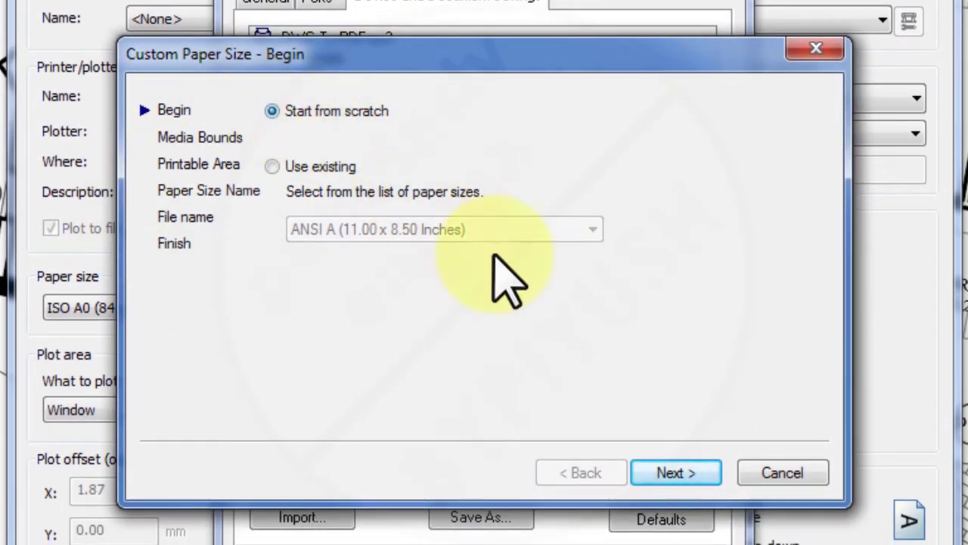
Step: Set the custom paper to 1682 x 2378 mm and keep the default 13 mm margins
left_click(681, 474)
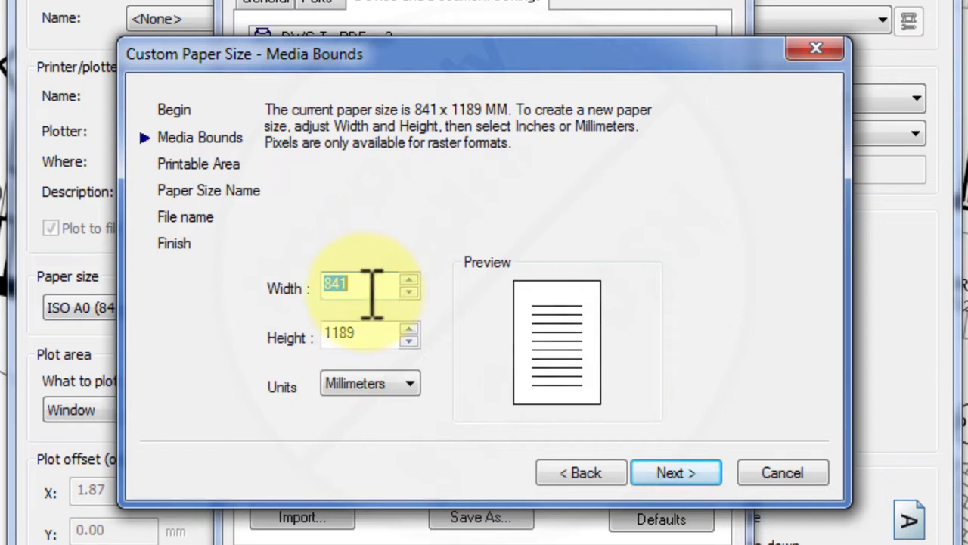
type("16")
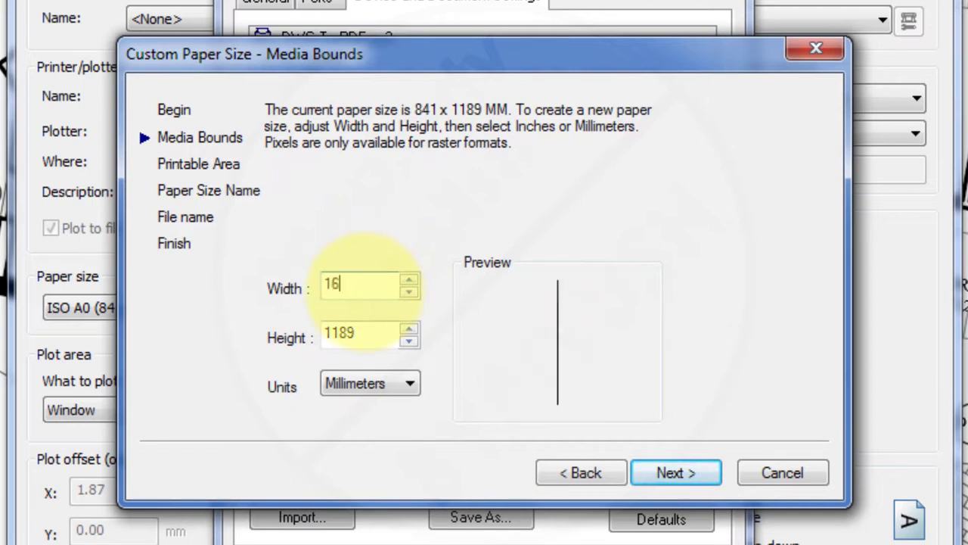
type("82")
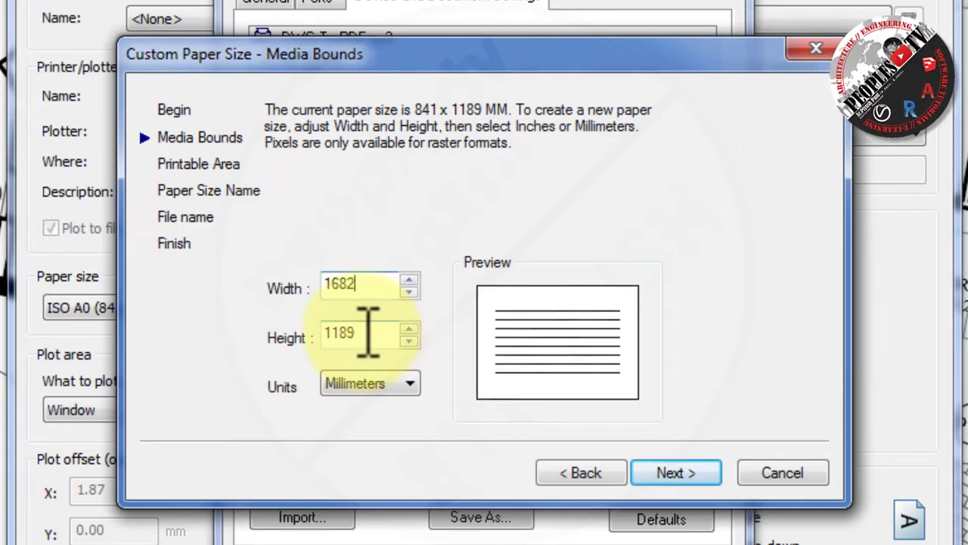
double_click(359, 332)
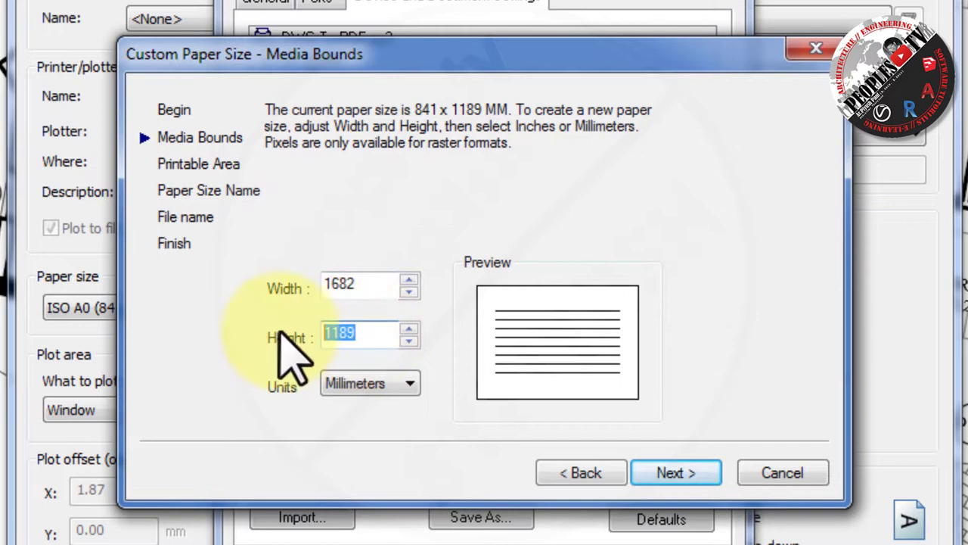
type("2378")
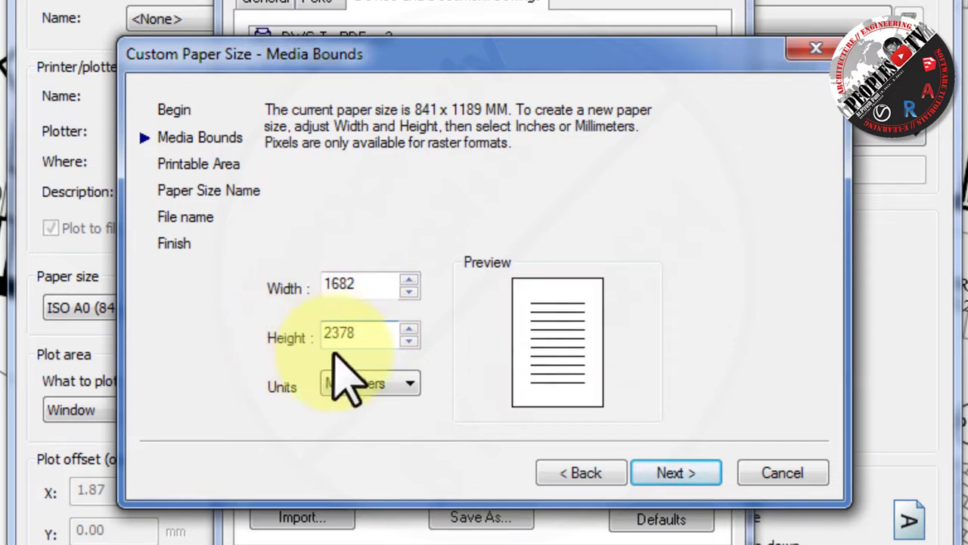
left_click(675, 473)
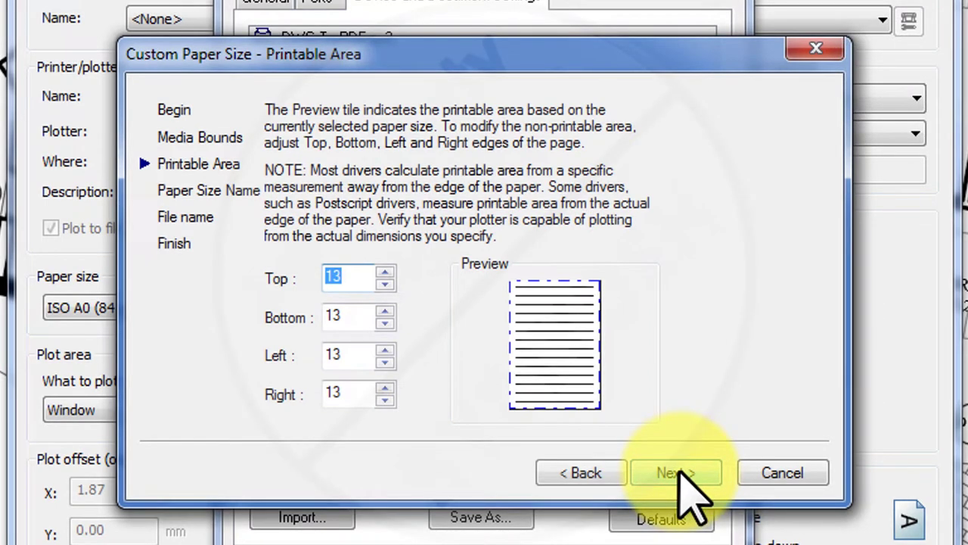
left_click(677, 473)
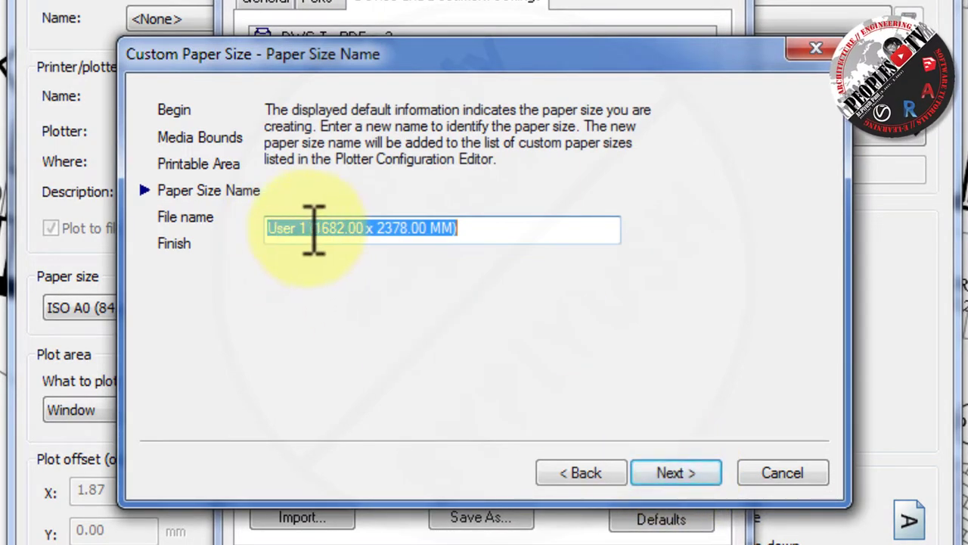
Step: Name the custom paper size PDF and finish the wizard
left_click_drag(308, 228, 230, 231)
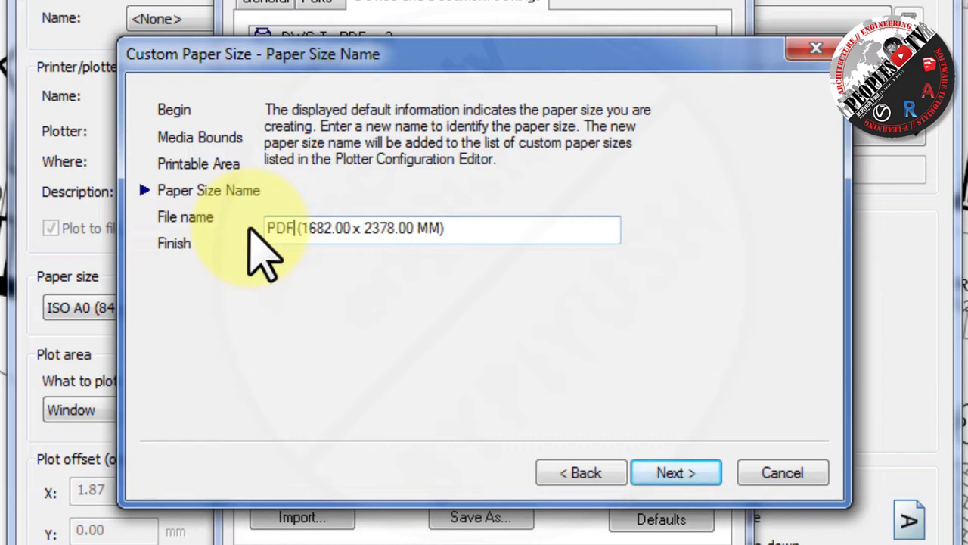
type("PDF")
left_click(699, 470)
left_click(401, 235)
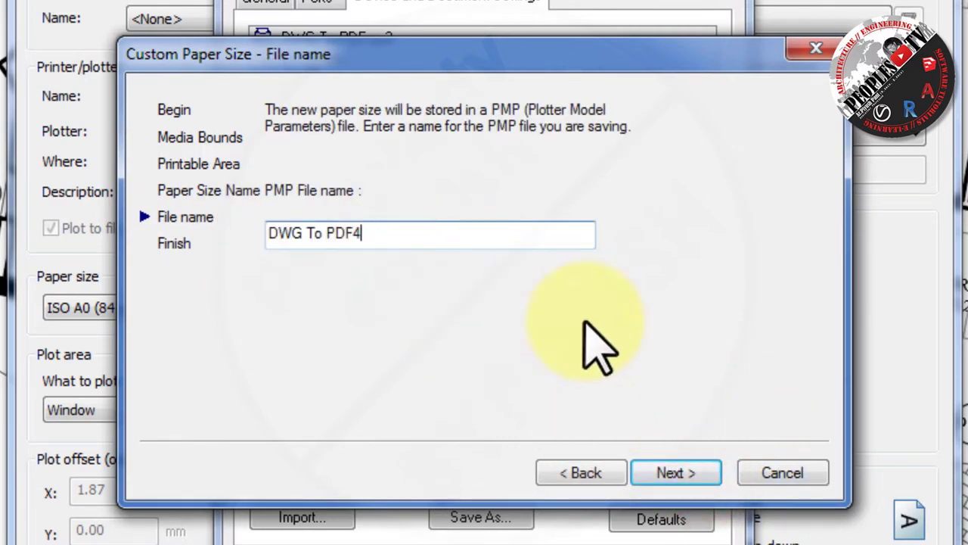
left_click(698, 472)
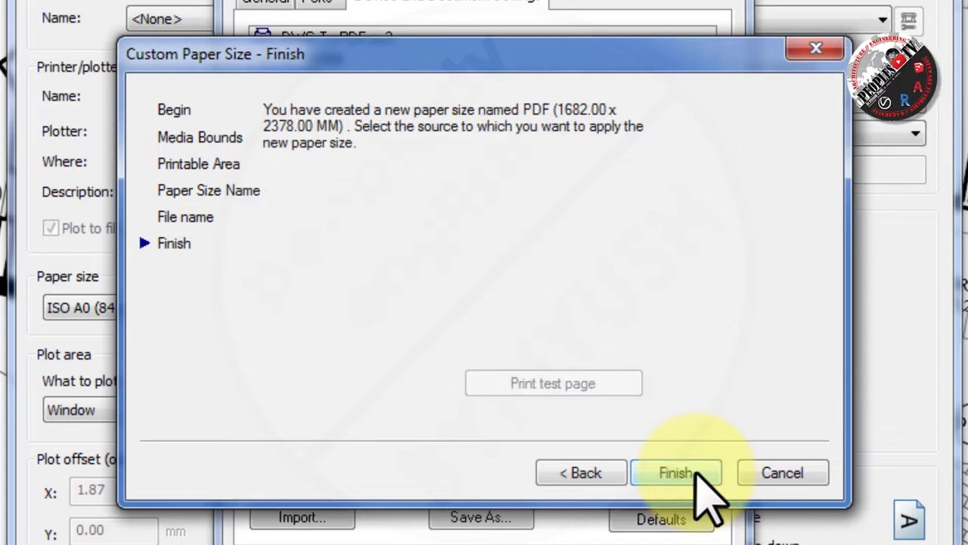
left_click(685, 525)
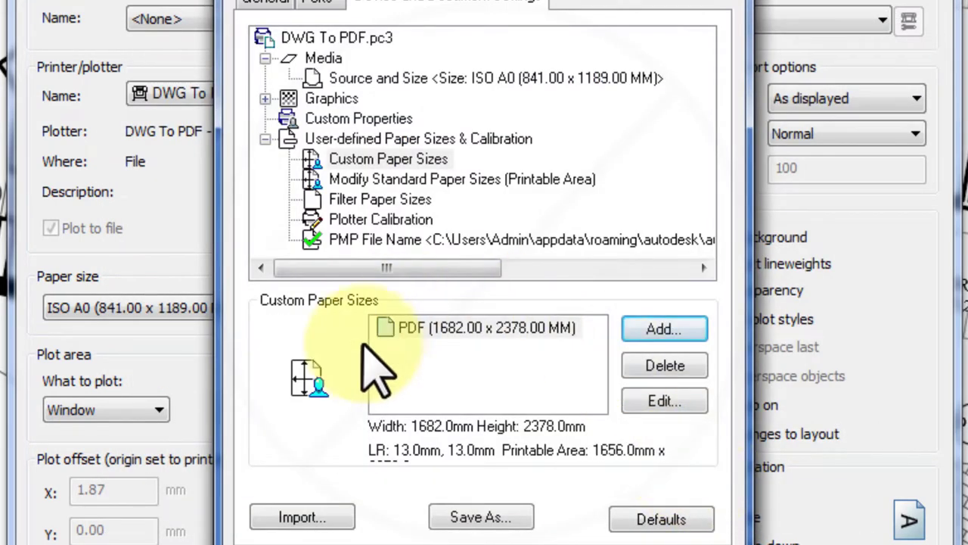
Step: Accept the new paper size for this plot only and choose PDF (1682 x 2378 MM)
left_click(486, 344)
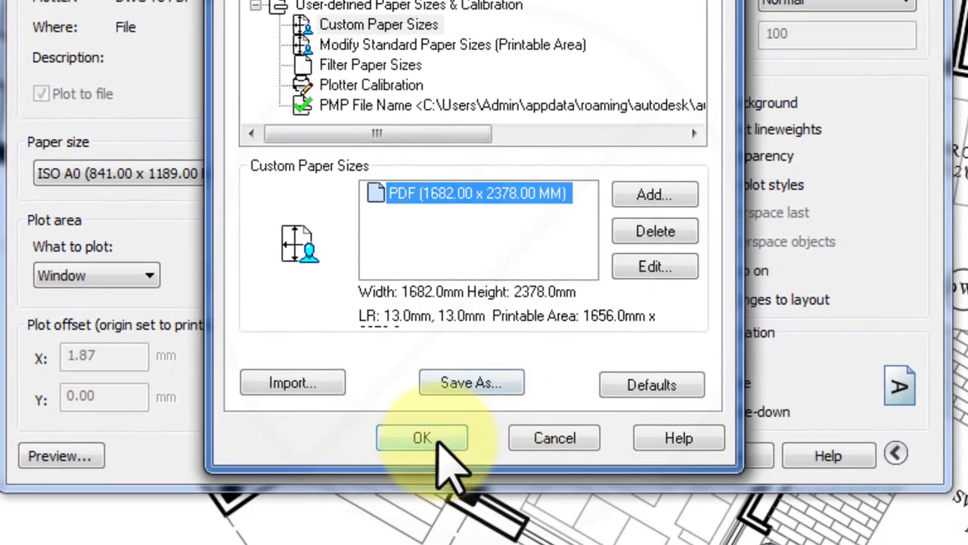
left_click(437, 440)
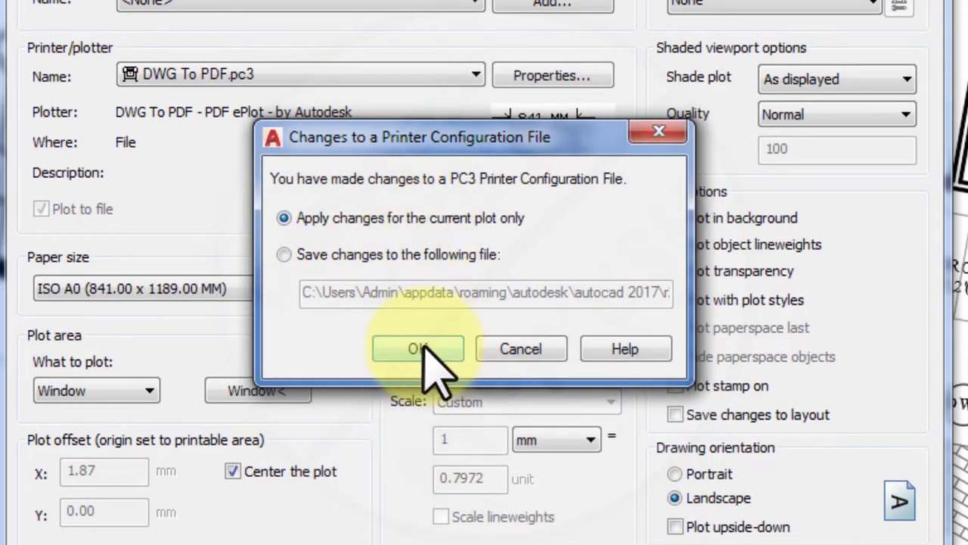
left_click(420, 347)
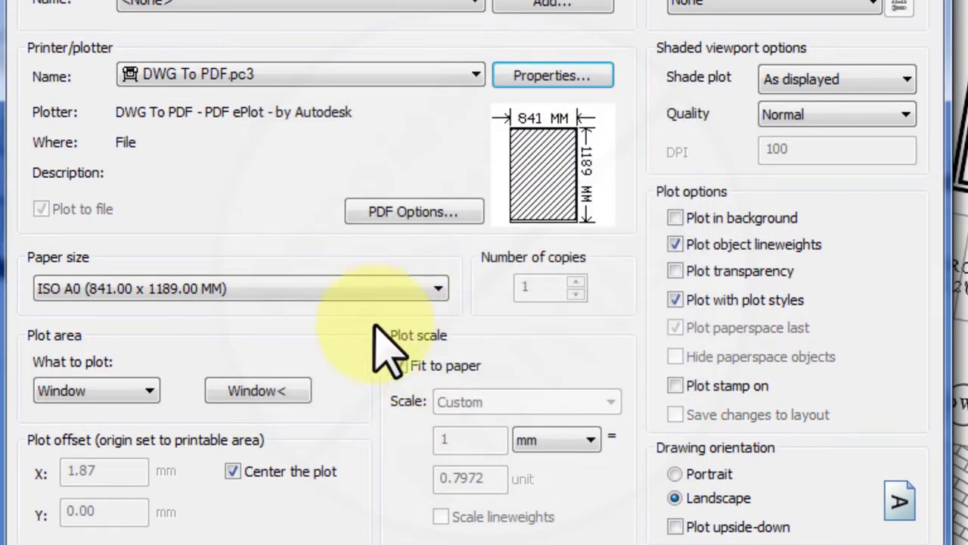
left_click(254, 288)
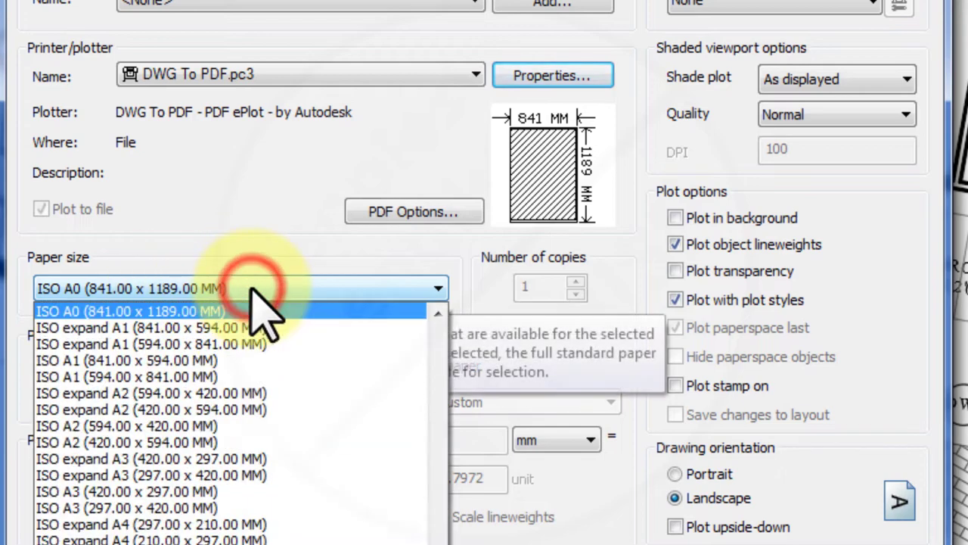
left_click_drag(449, 540, 446, 367)
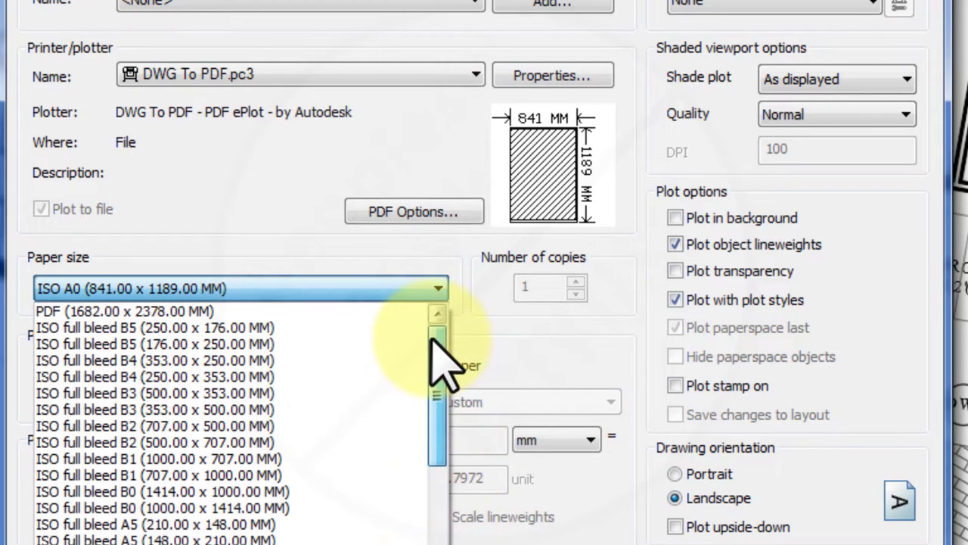
left_click(182, 312)
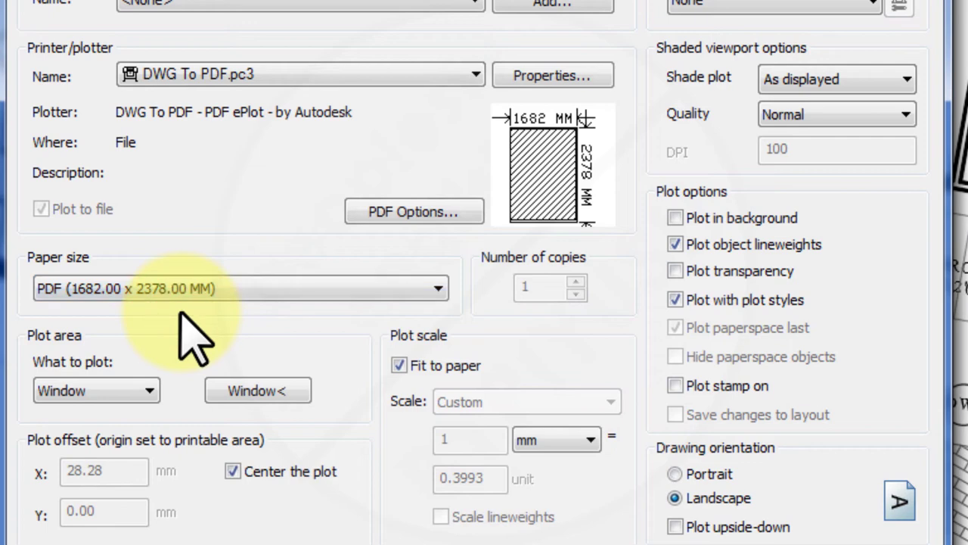
Step: Window the plot area again and start naming the output PDF High Res
left_click(249, 391)
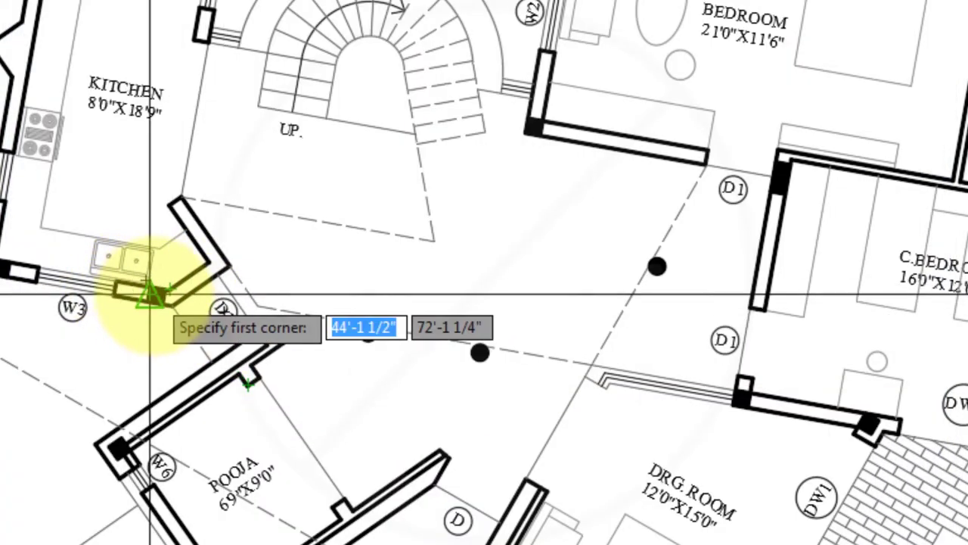
left_click(146, 296)
left_click(173, 280)
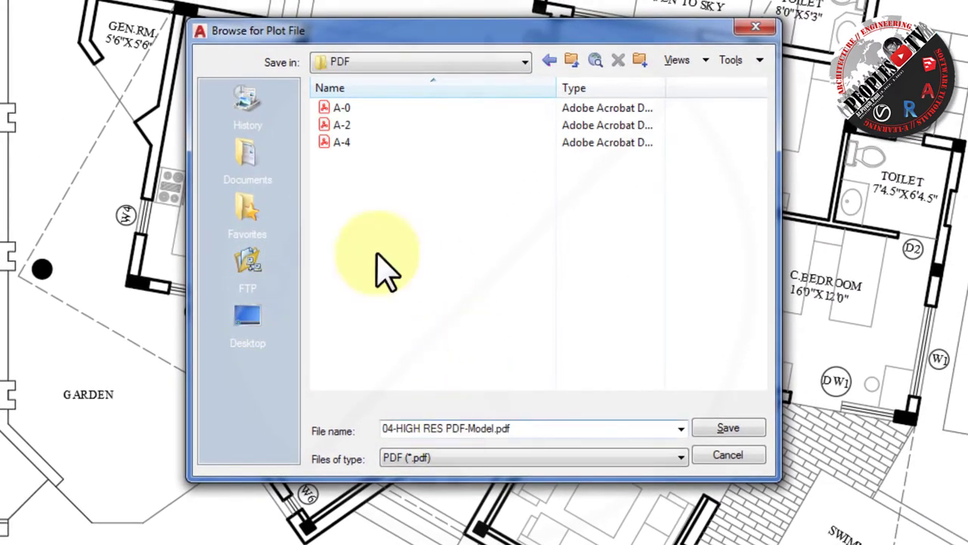
left_click(342, 134)
double_click(412, 422)
type("H")
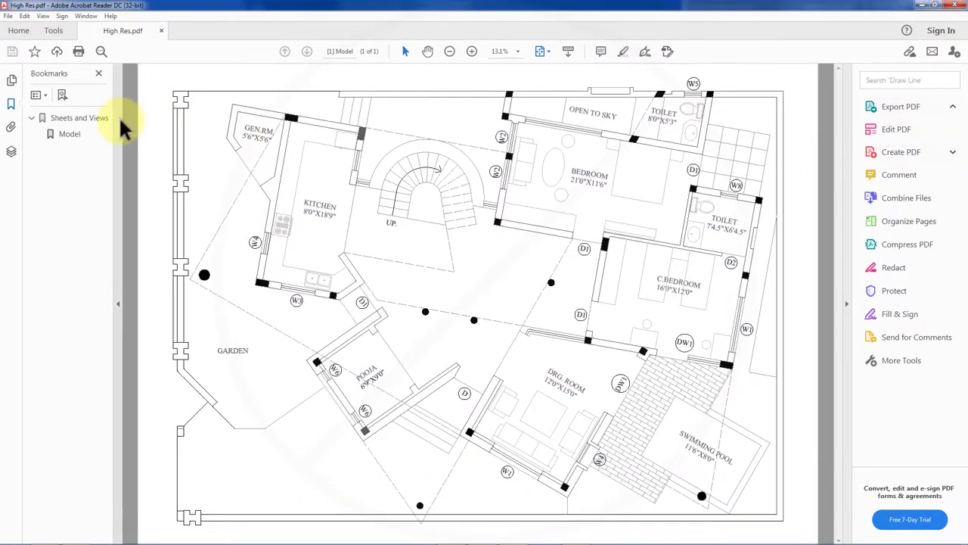
Step: Enable Smooth line art and Enhance thin lines in Acrobat's Page Display preferences
key("F4")
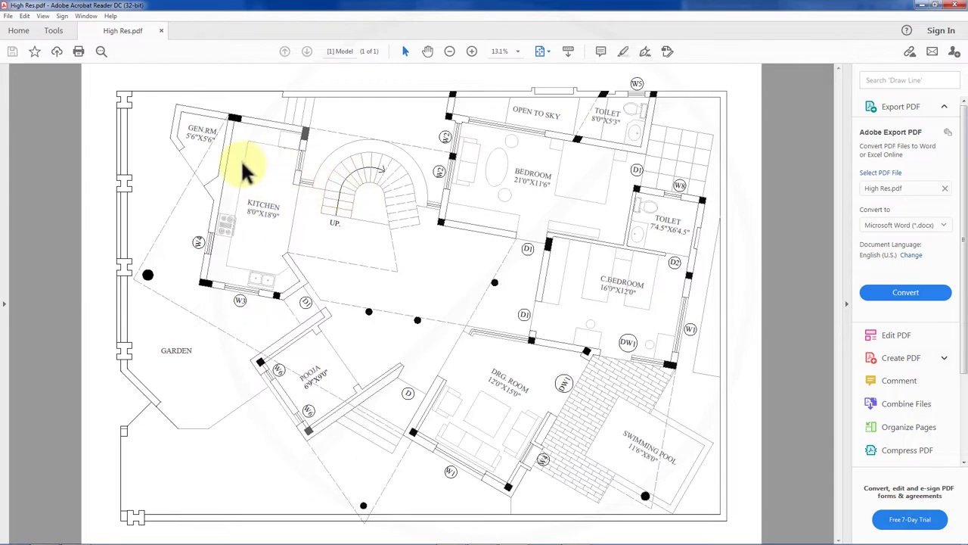
left_click(24, 16)
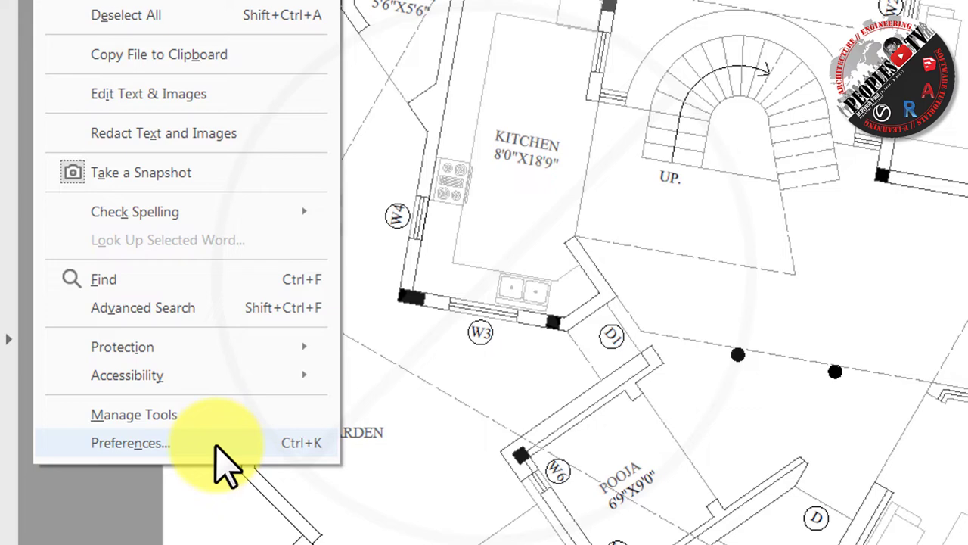
left_click(215, 445)
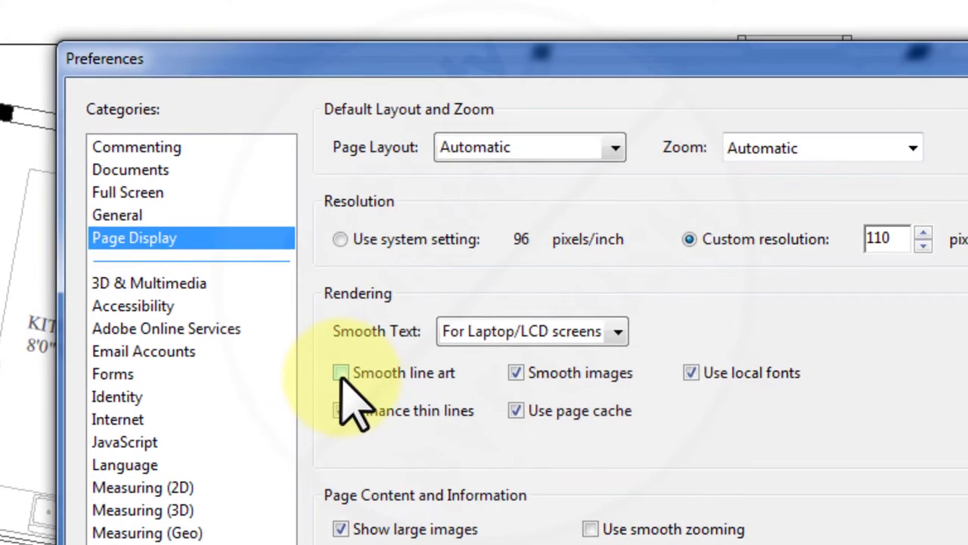
left_click(341, 373)
left_click(342, 411)
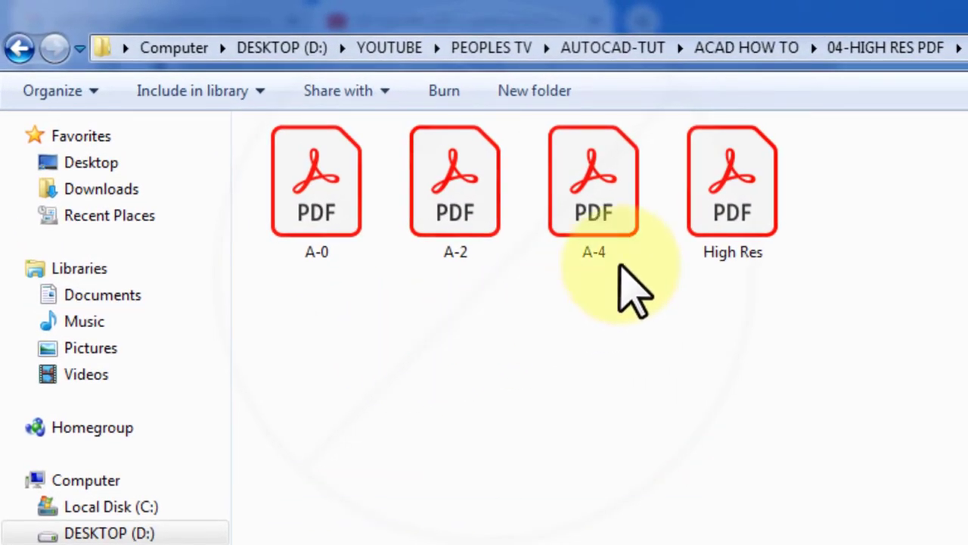
Step: Open A-4.pdf with Adobe Photoshop CC
left_click(614, 242)
right_click(613, 241)
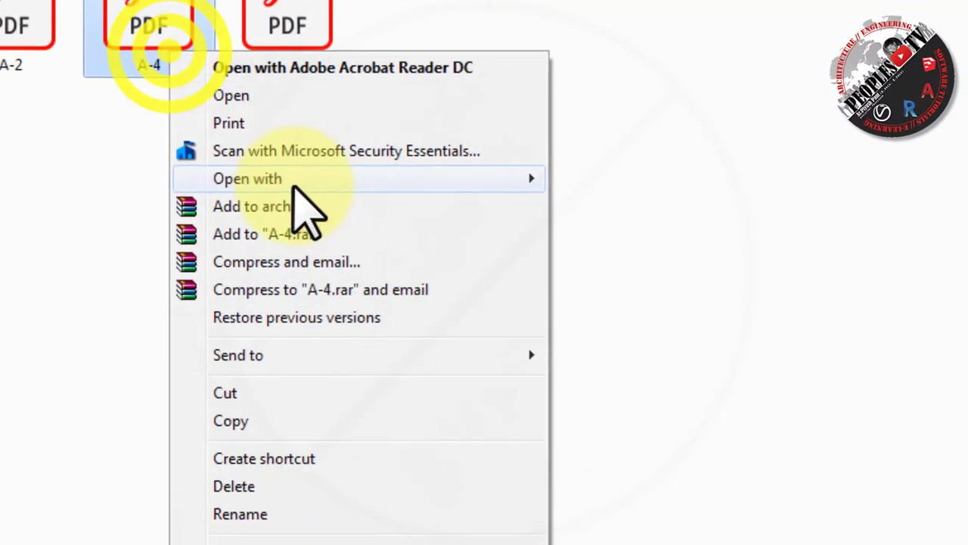
mouse_move(685, 349)
left_click(566, 192)
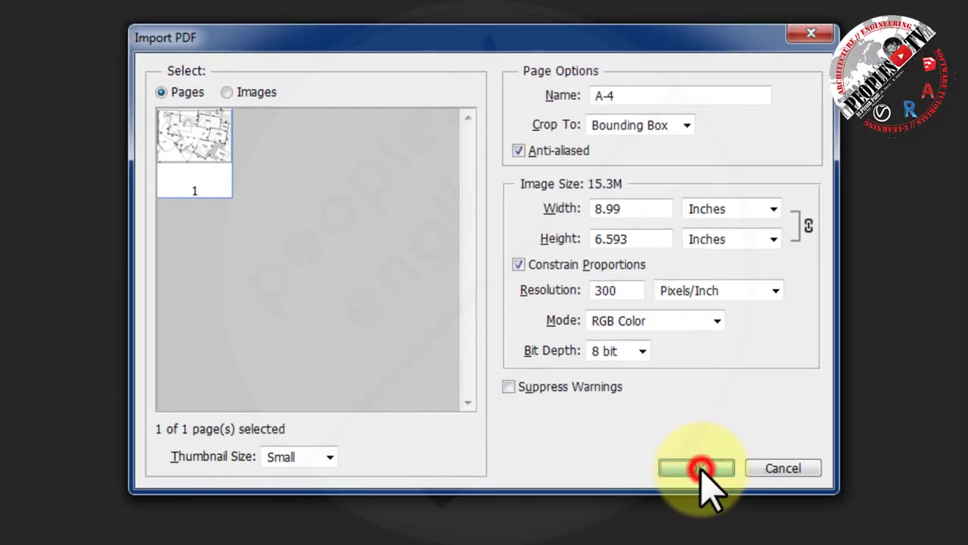
Step: Import the A-4 PDF and place a white Solid Color fill layer beneath it
left_click(701, 469)
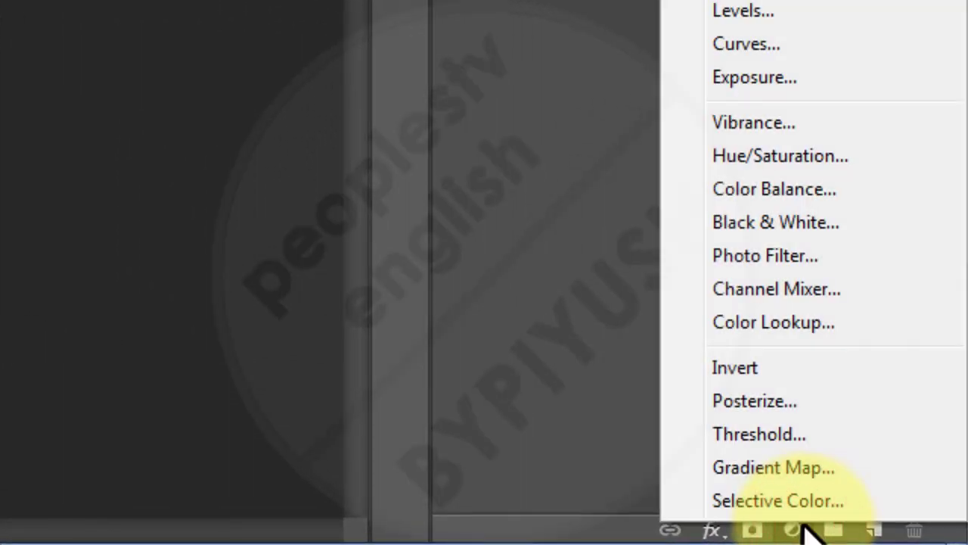
left_click(764, 73)
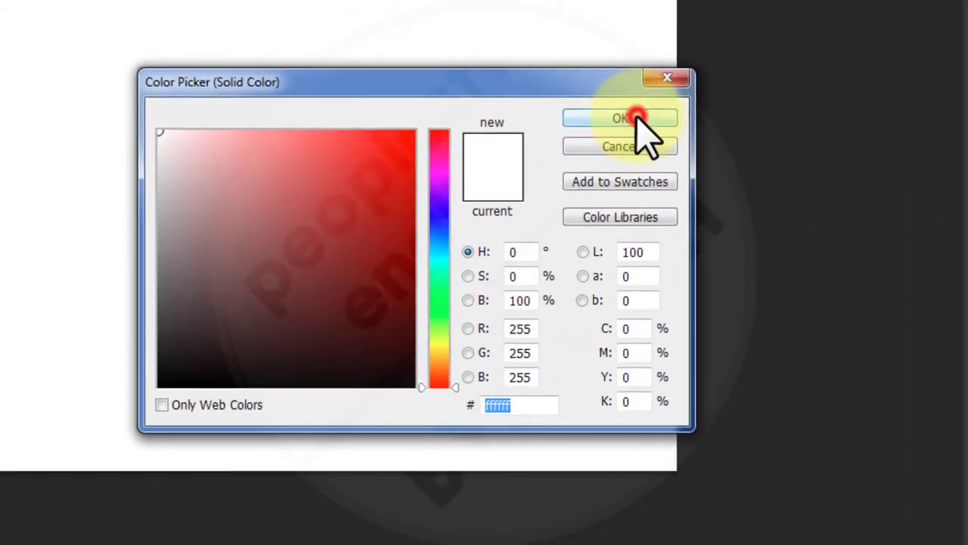
left_click(635, 118)
left_click_drag(795, 193, 802, 242)
Step: Rename Layer 1 to Plan and make Color Fill 1 active with the Move tool
double_click(715, 182)
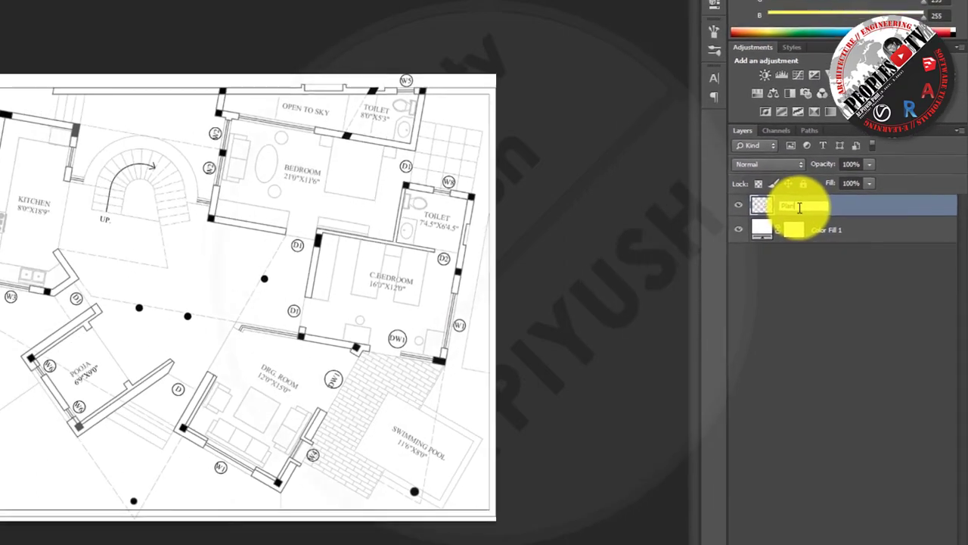
type("Plan")
key("Return")
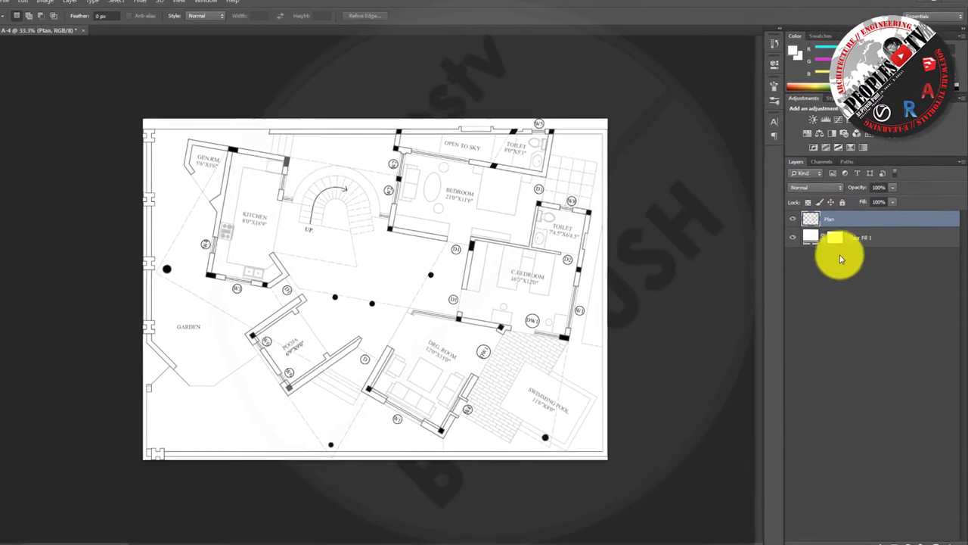
left_click(717, 410)
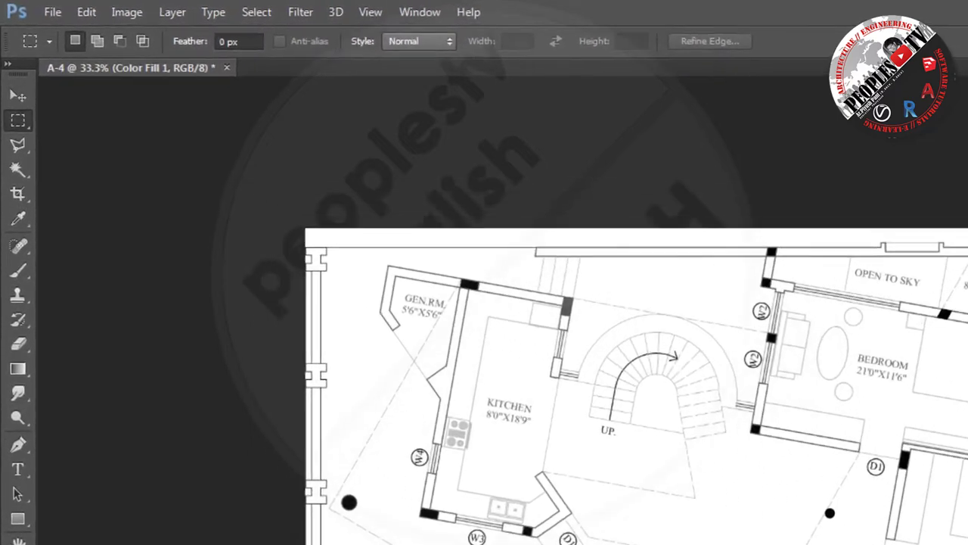
key("v")
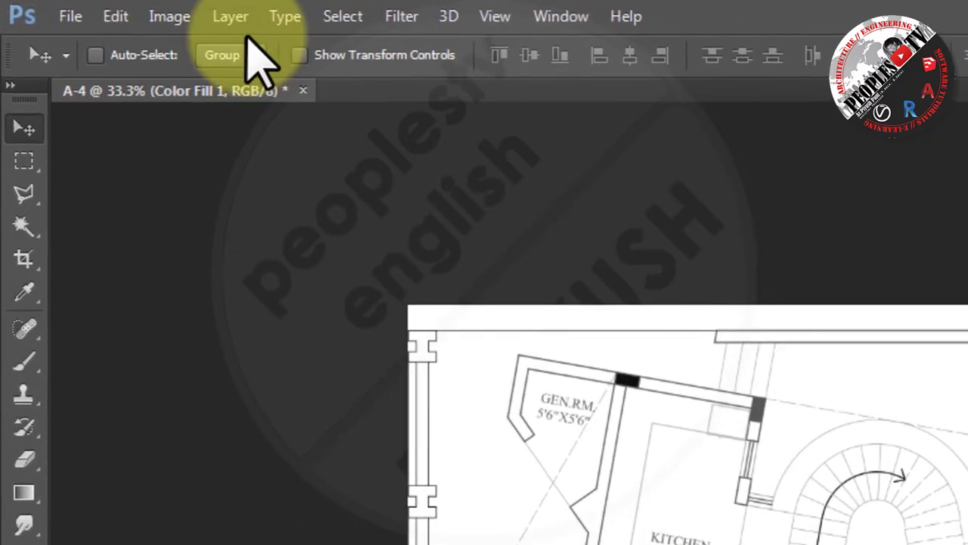
left_click(175, 17)
mouse_move(352, 235)
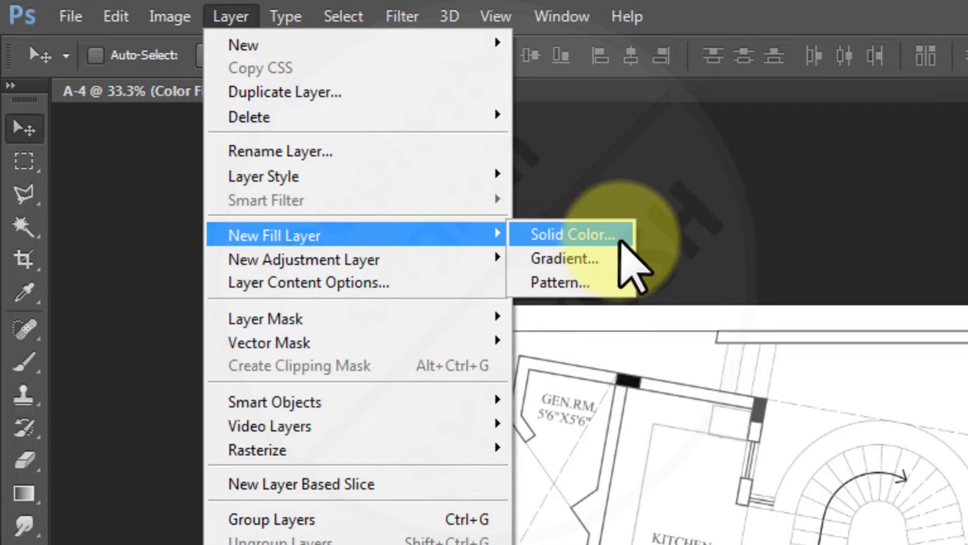
left_click(749, 257)
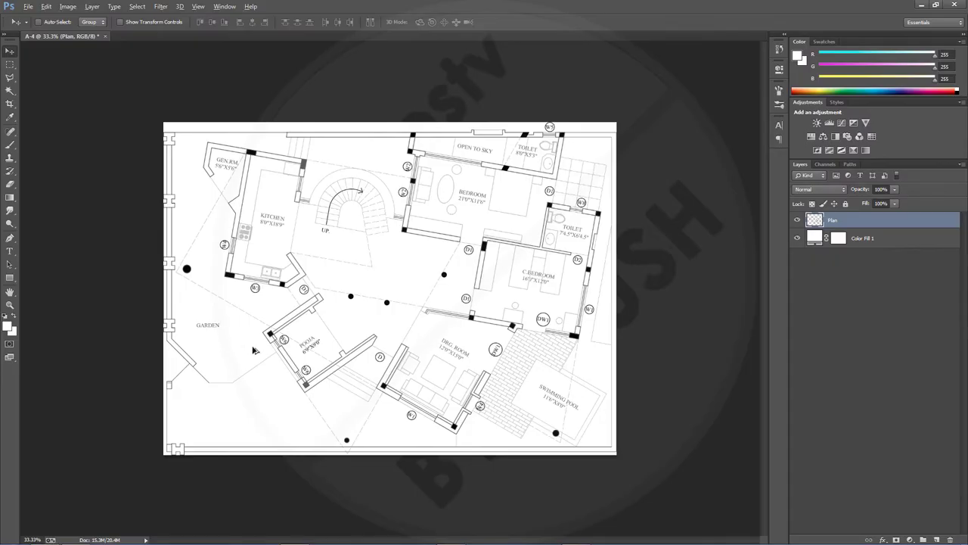
Step: Open A-2.pdf with Adobe Photoshop CC
scroll(255, 349, "up", 10, "alt")
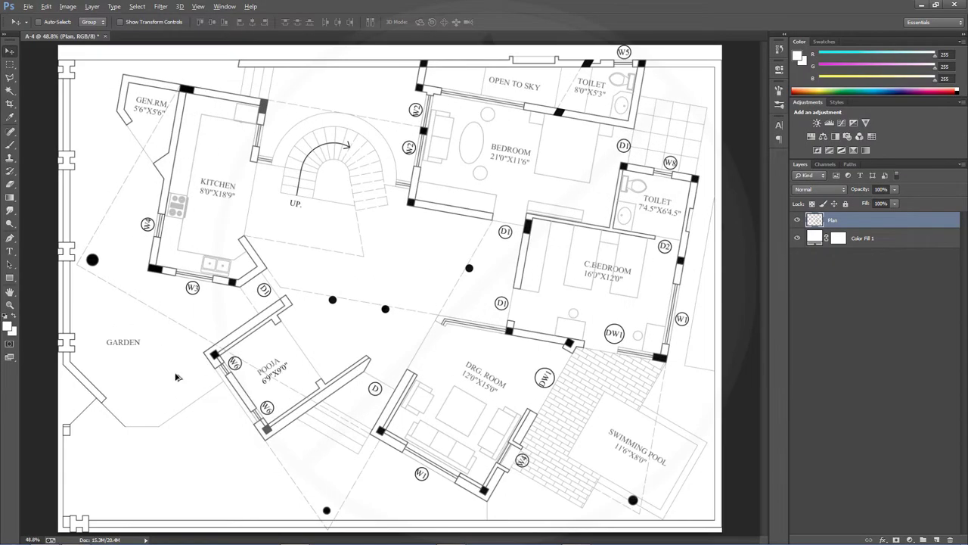
scroll(231, 357, "up", 6, "alt")
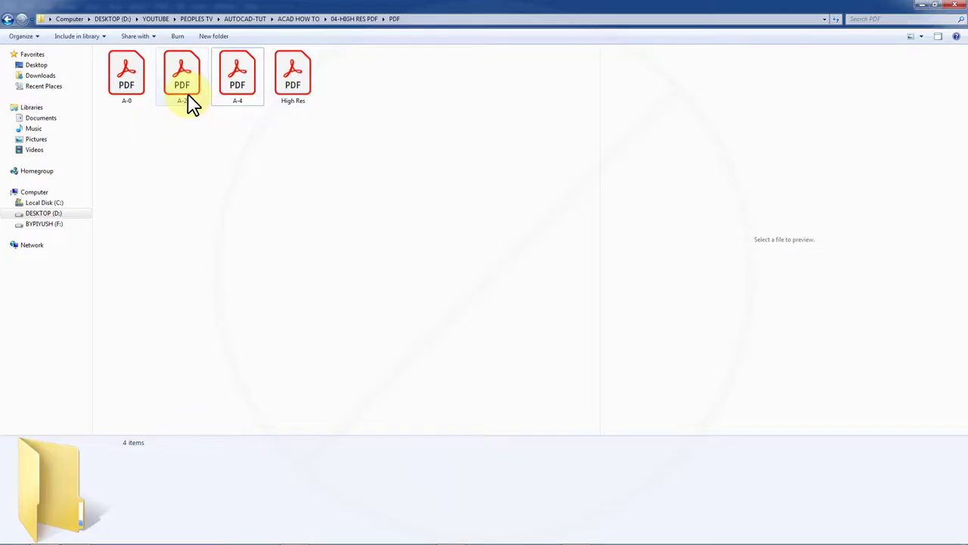
left_click(189, 100)
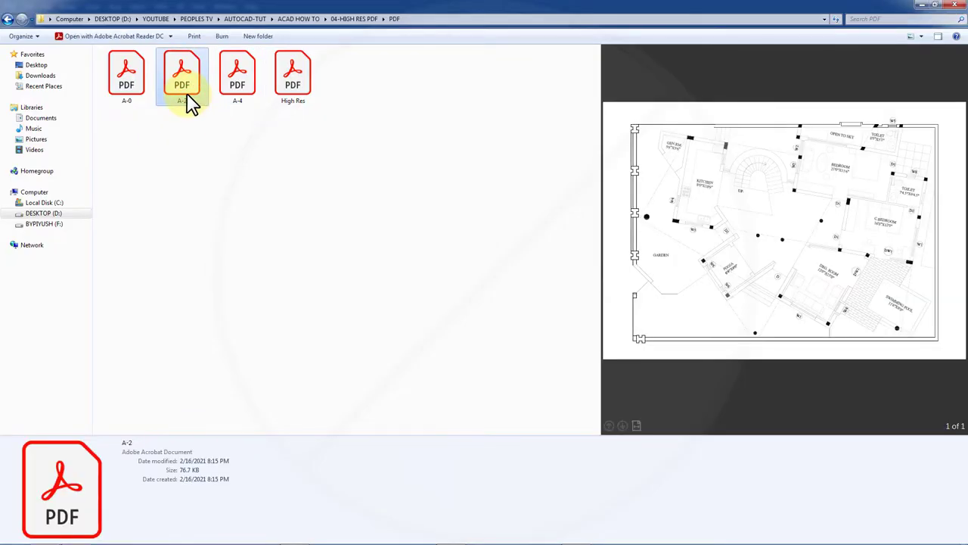
right_click(188, 96)
mouse_move(222, 146)
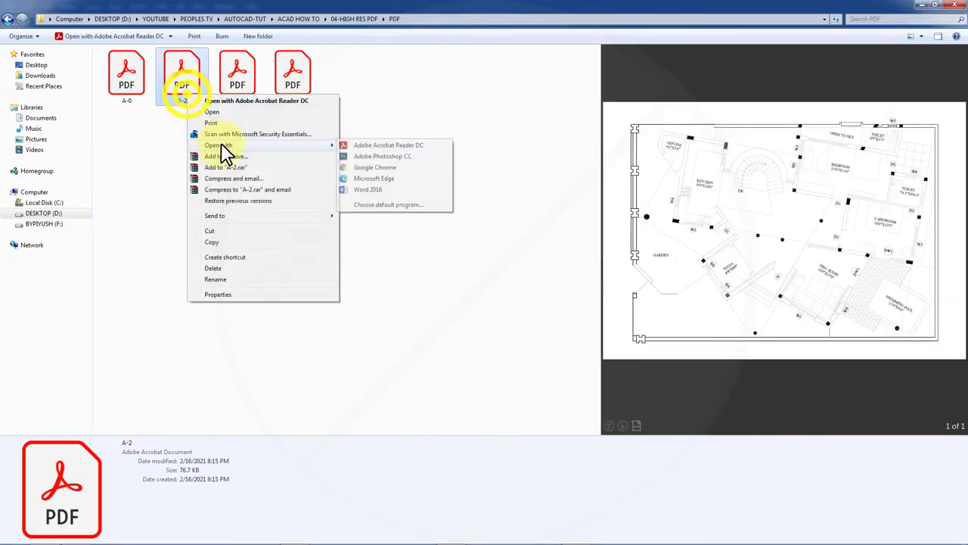
left_click(371, 157)
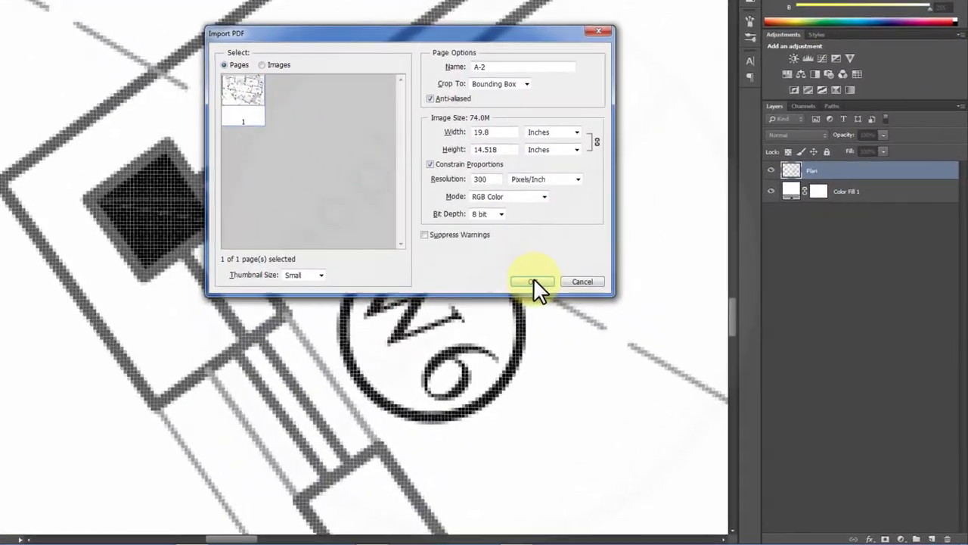
Step: Import the A-2 PDF, then fit A-4 to screen and return to the A-2 document
left_click(577, 310)
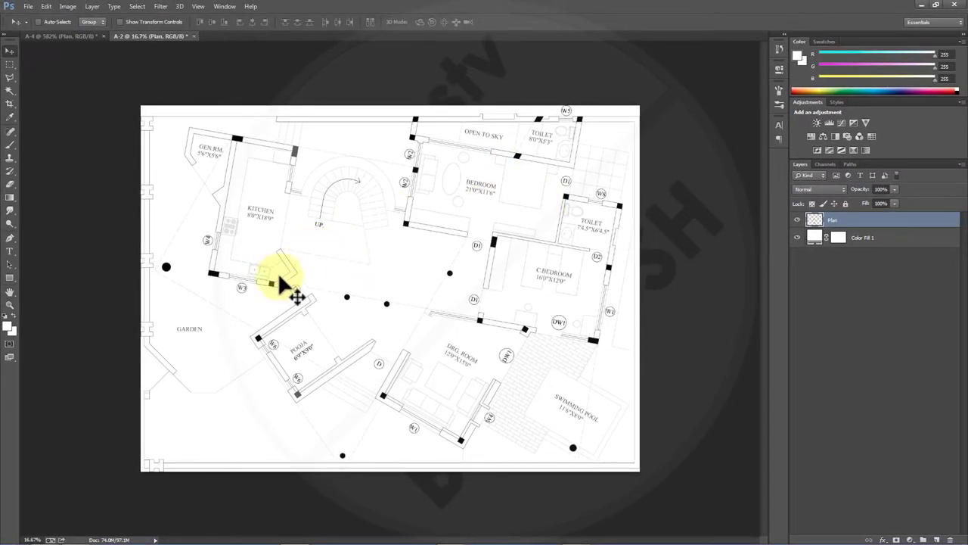
right_click(266, 351)
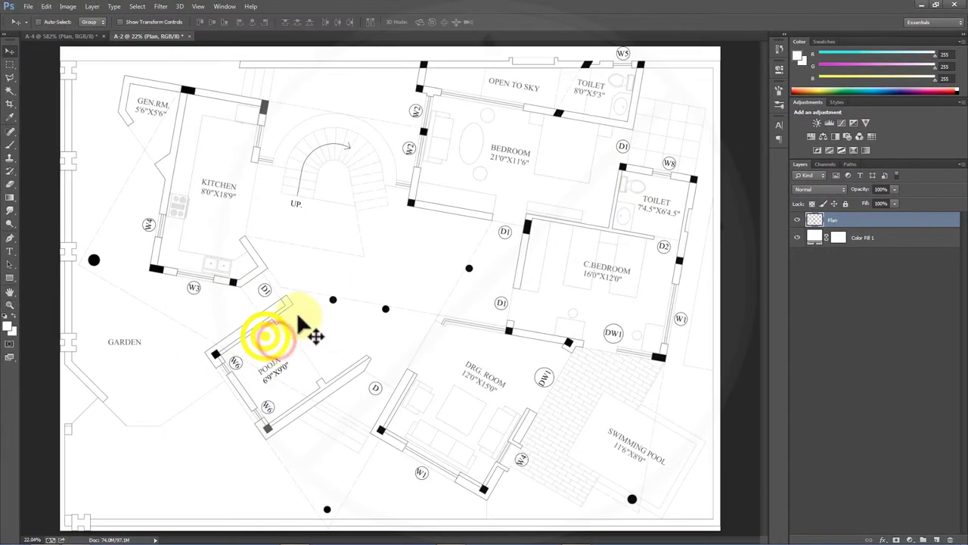
left_click(68, 36)
key("z")
key("ctrl+0")
key("v")
key("ctrl+Tab")
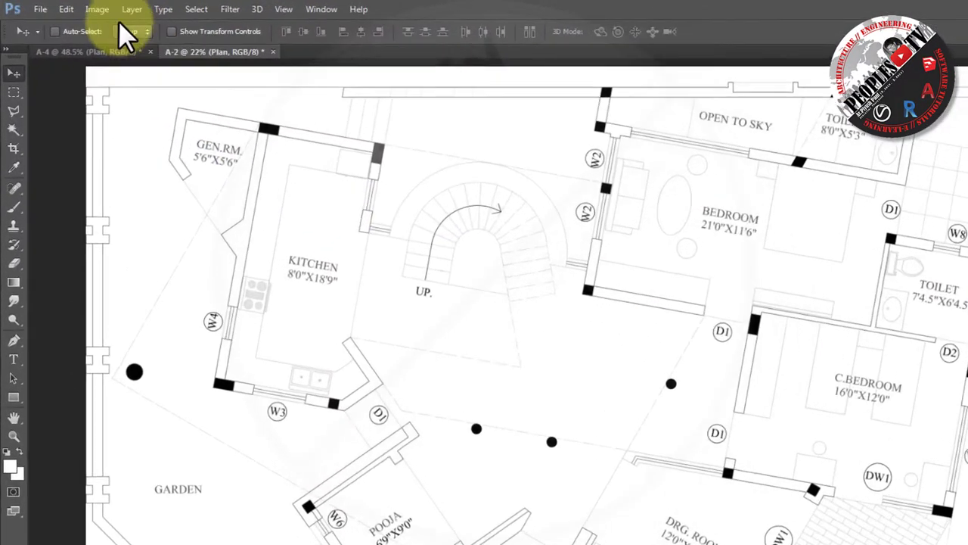
Step: Apply Levels to the A-2 plan with Output Levels white set to 0
left_click(68, 6)
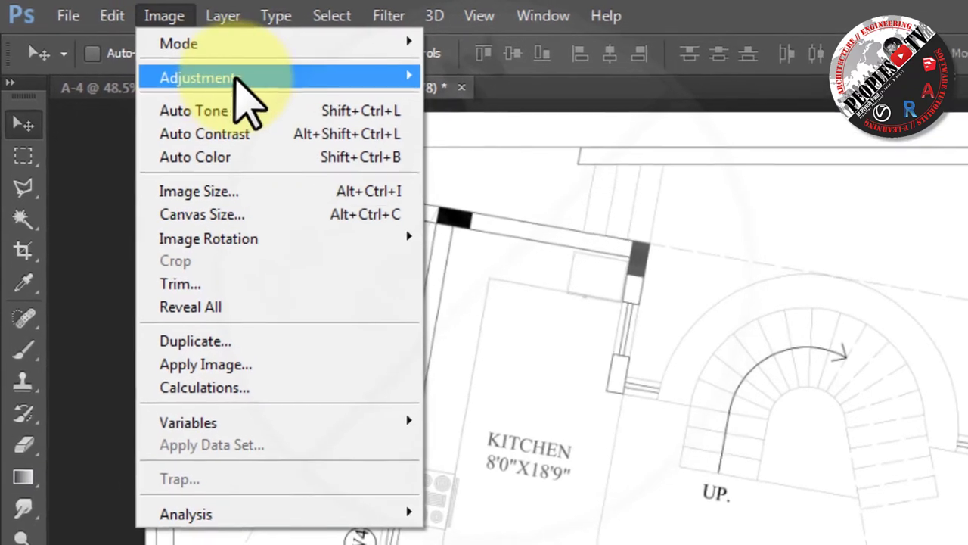
mouse_move(235, 77)
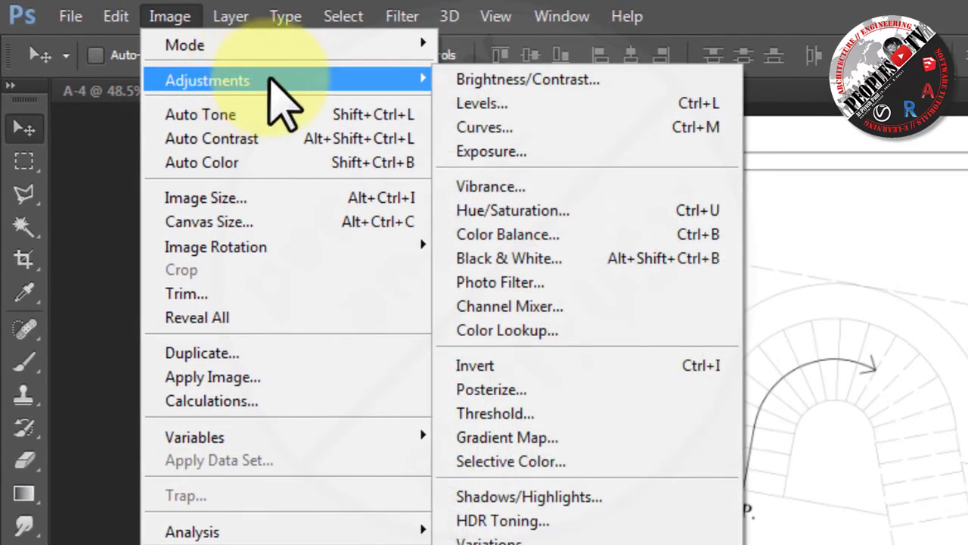
left_click(463, 100)
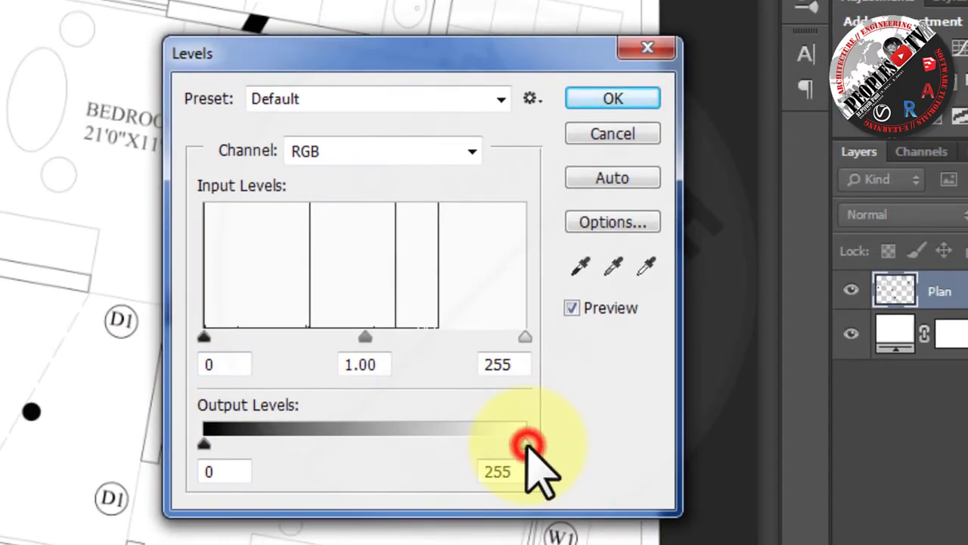
left_click_drag(529, 446, 175, 456)
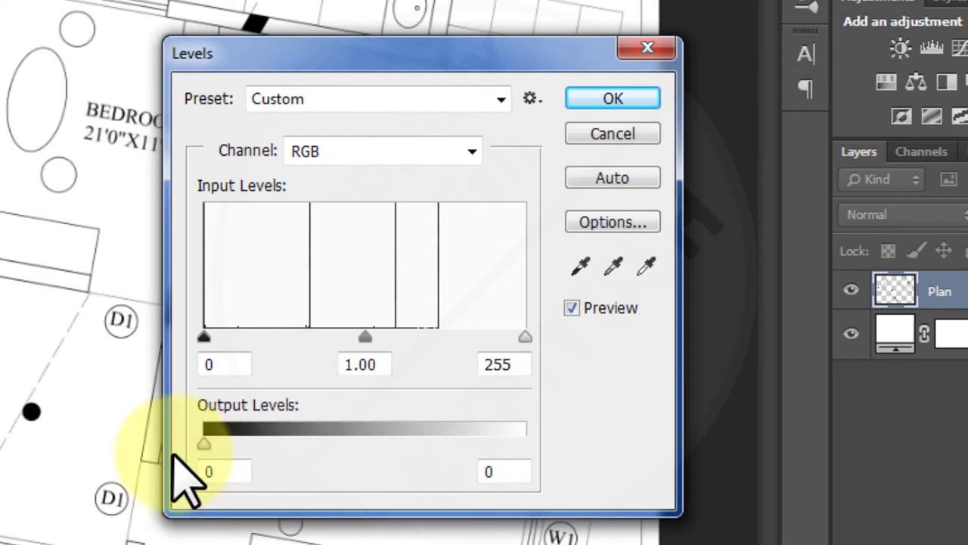
left_click(590, 100)
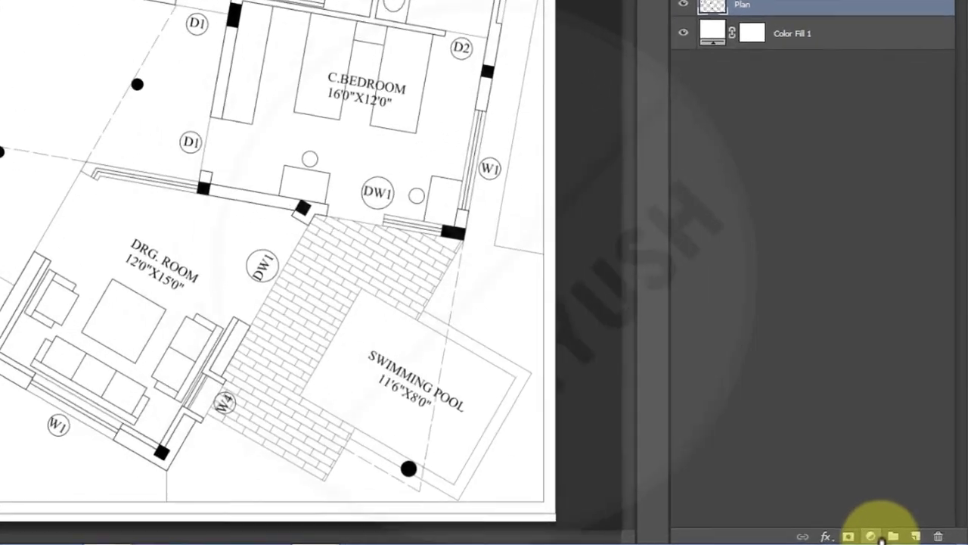
Step: Add a Brightness/Contrast layer to A-2 with contrast 100 and brightness -150
left_click(910, 540)
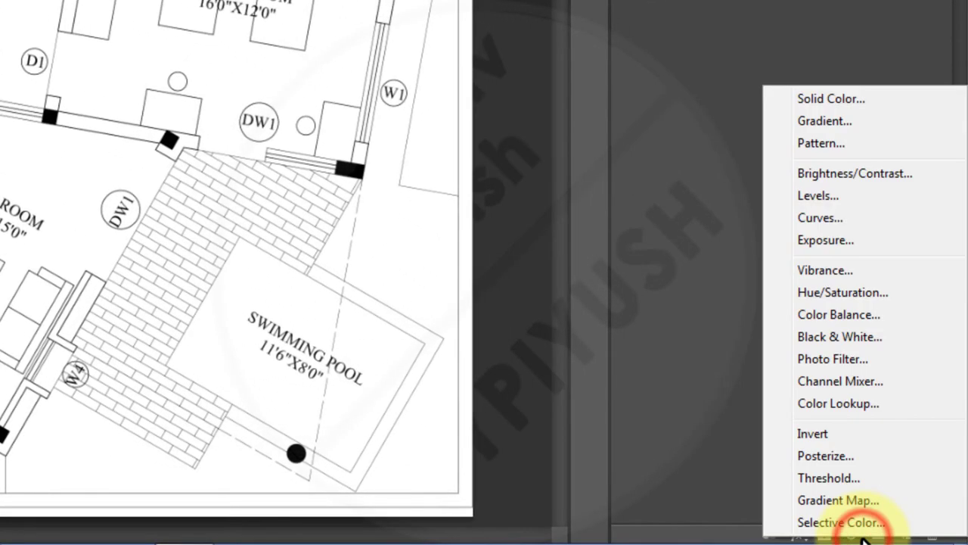
left_click(870, 176)
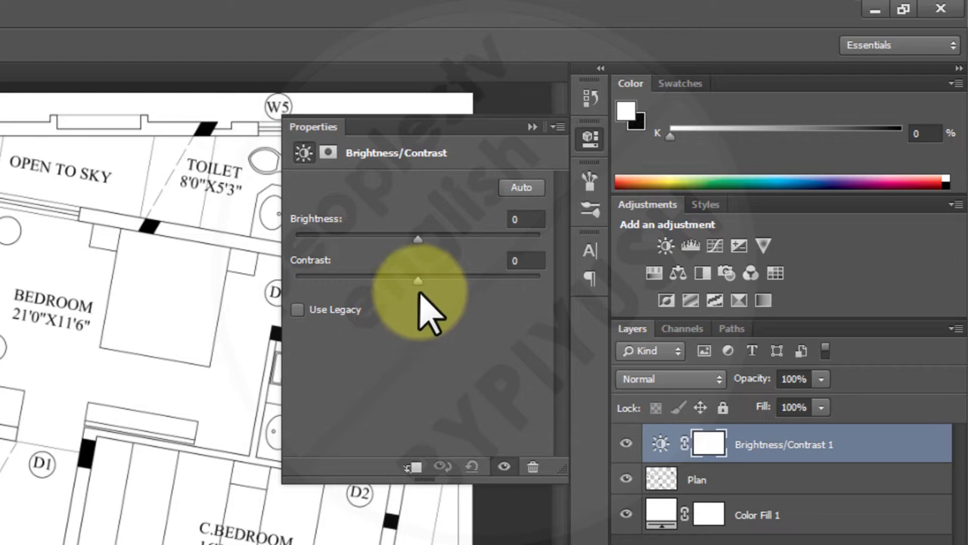
left_click_drag(415, 279, 547, 279)
left_click_drag(420, 239, 240, 265)
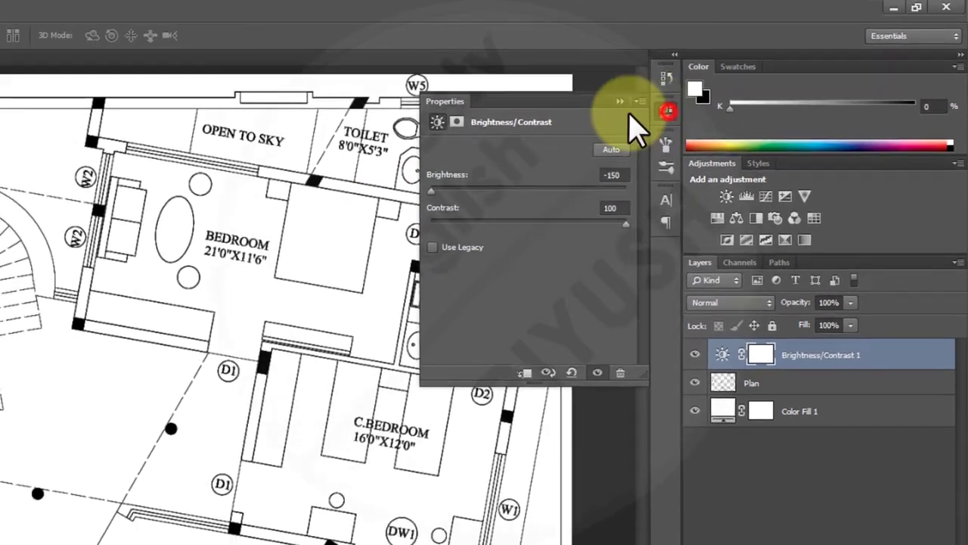
left_click(633, 122)
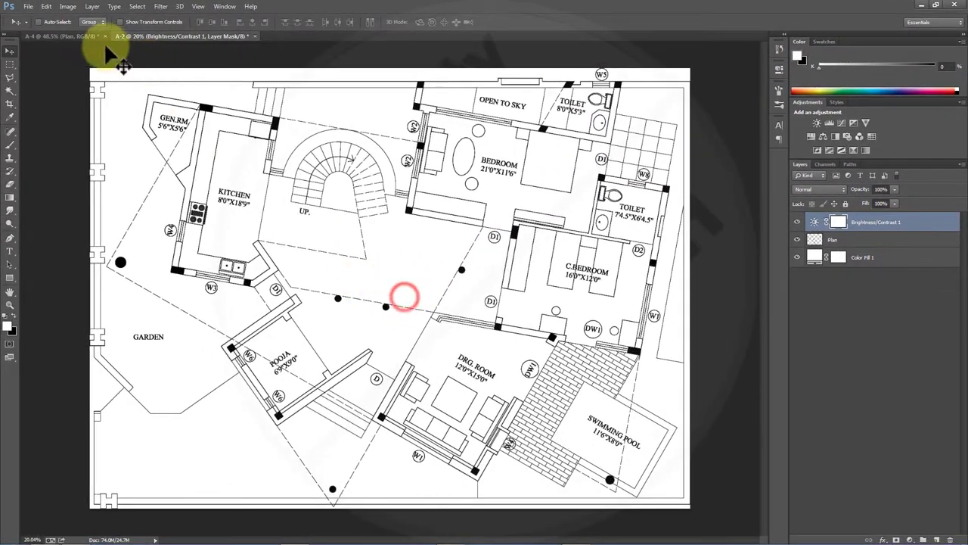
Step: Zoom into the W6 wall corner and compare the A-4 and A-2 sheets
left_click(80, 36)
left_click(148, 36)
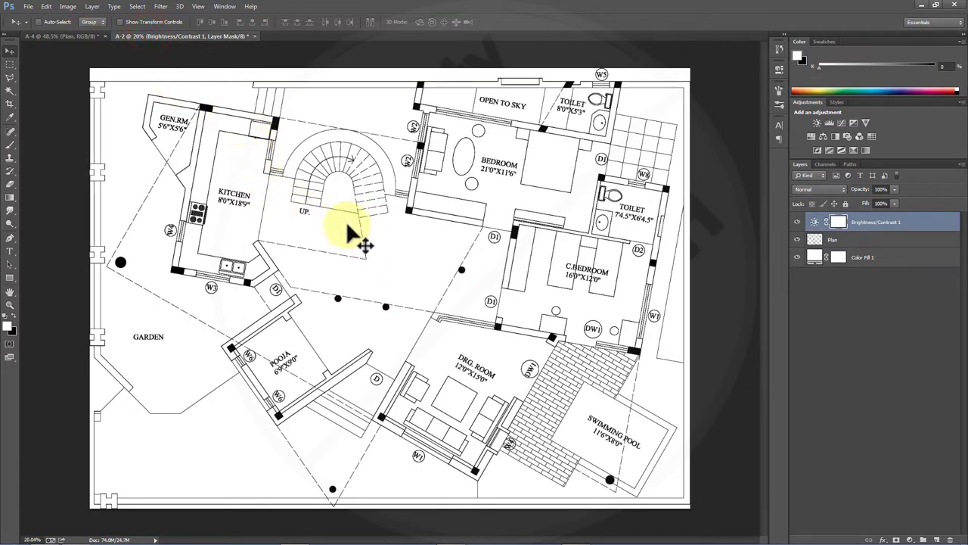
scroll(212, 354, "up", 5, "alt")
scroll(190, 382, "up", 6, "alt")
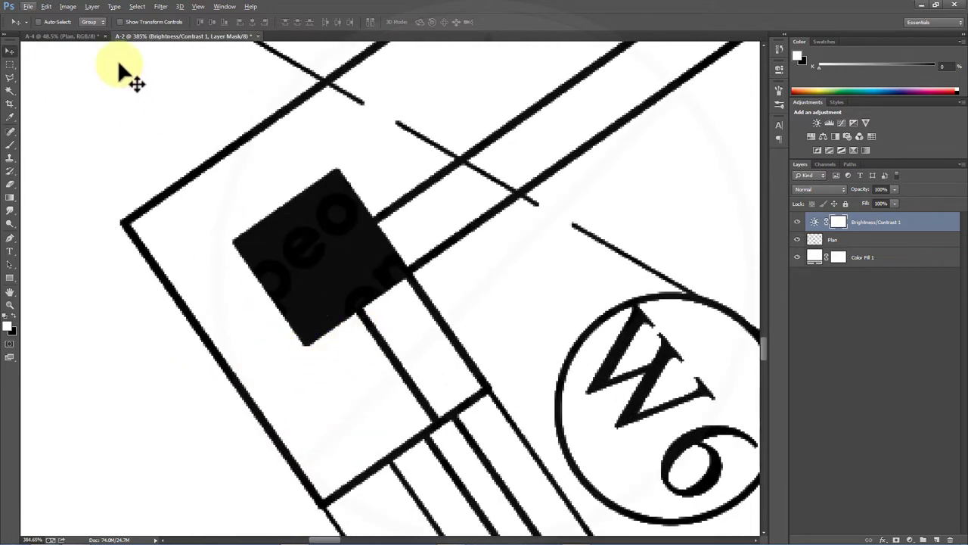
left_click(83, 36)
scroll(219, 363, "up", 8, "alt")
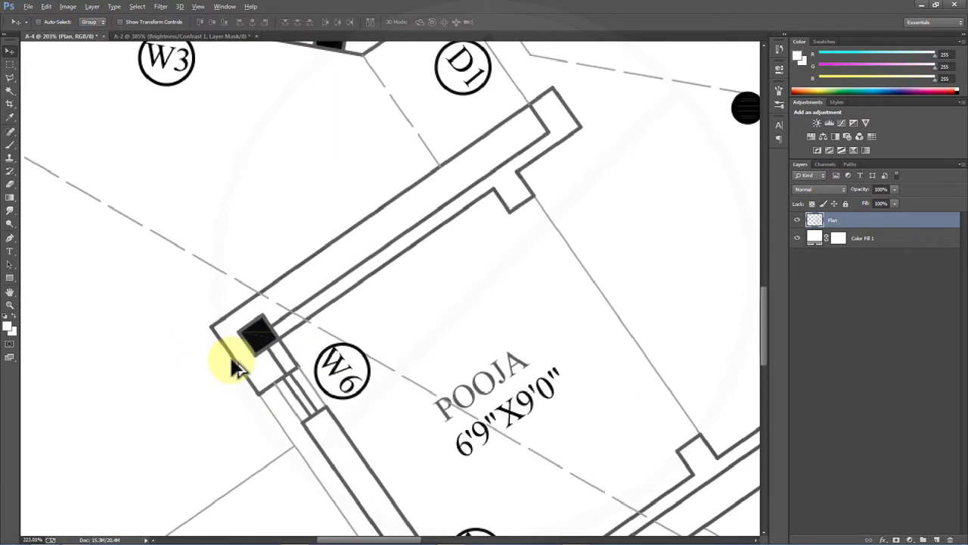
scroll(307, 363, "up", 1, "alt")
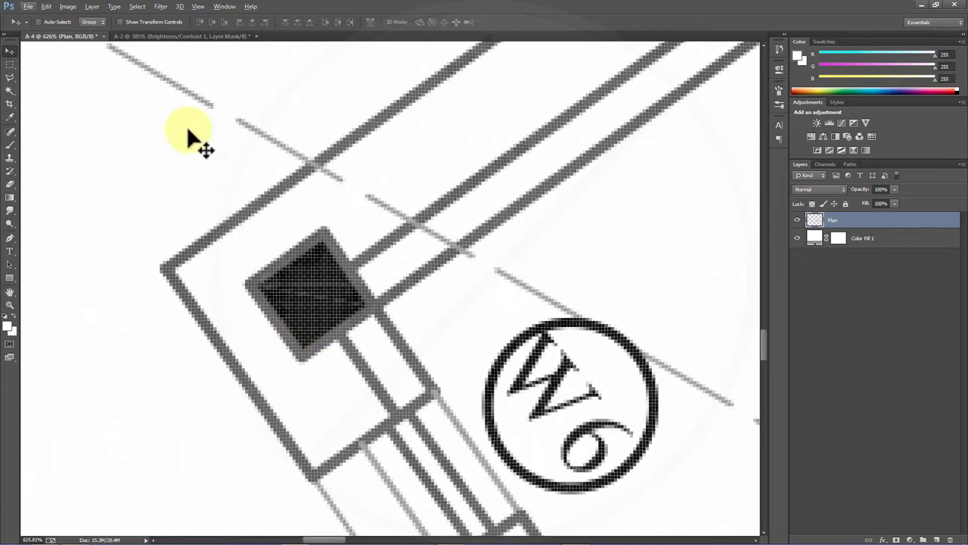
left_click(162, 36)
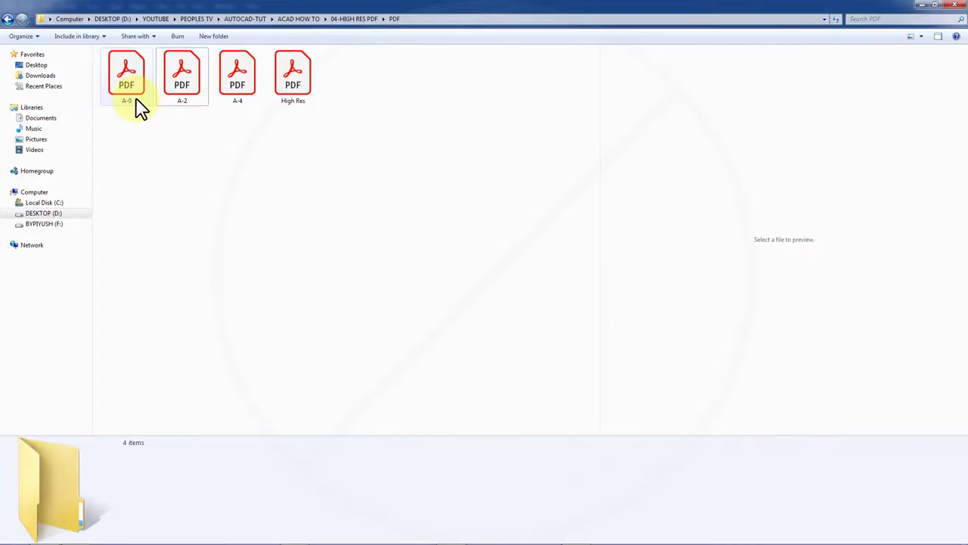
Step: Give the A-0 plan a white fill, Levels, and a high-contrast Brightness/Contrast layer
left_click(134, 96)
right_click(188, 127)
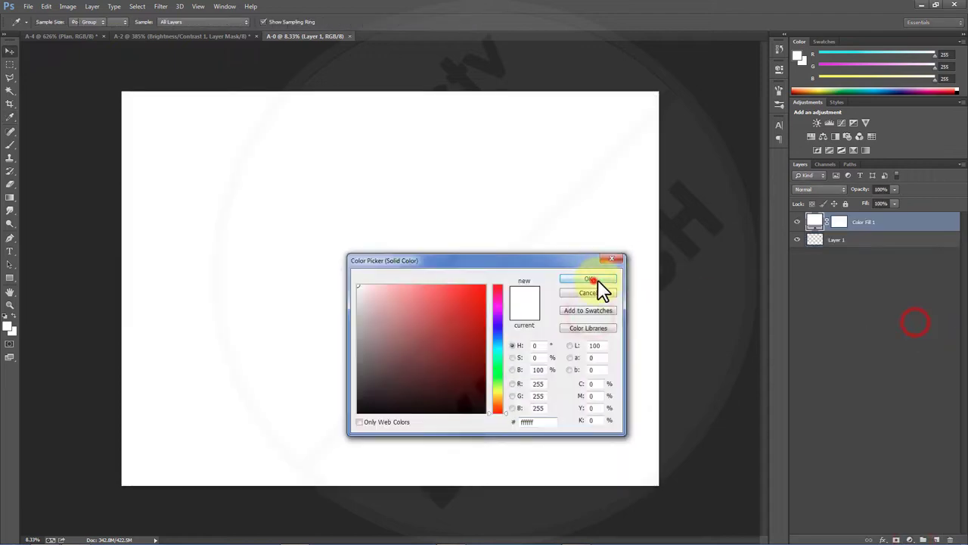
left_click(594, 279)
left_click(838, 220)
key("ctrl+l")
left_click(713, 147)
left_click(909, 539)
left_click(911, 352)
left_click_drag(694, 140, 765, 142)
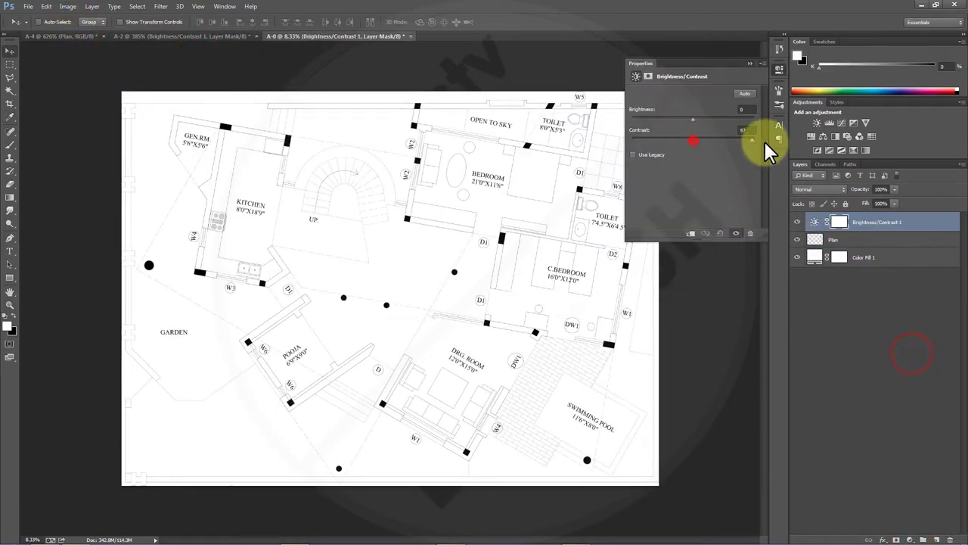
left_click(780, 70)
Step: Zoom in and flip between the A-0 and A-2 sheets to compare linework
scroll(237, 341, "up", 5, "alt")
scroll(217, 376, "up", 8, "alt")
scroll(363, 314, "up", 2, "alt")
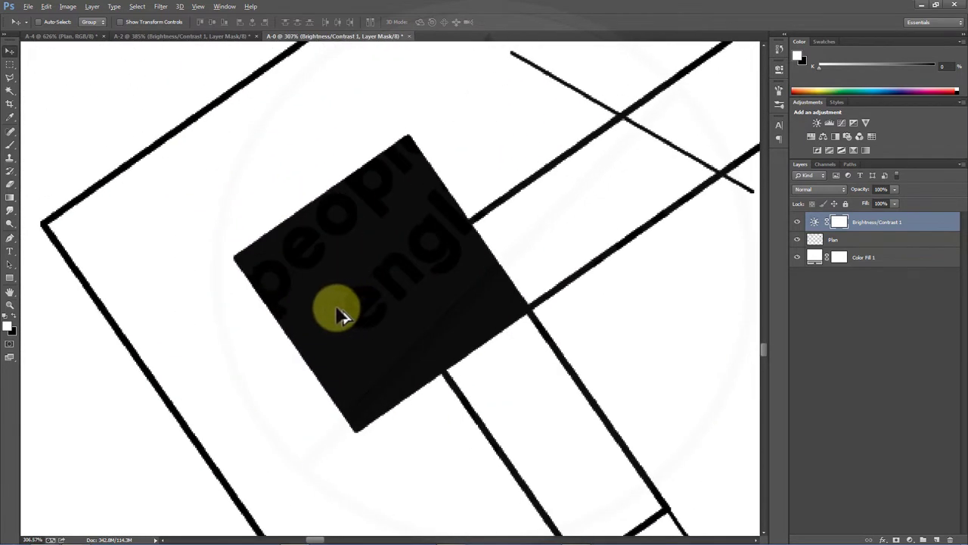
scroll(291, 251, "down", 1, "alt")
left_click(227, 36)
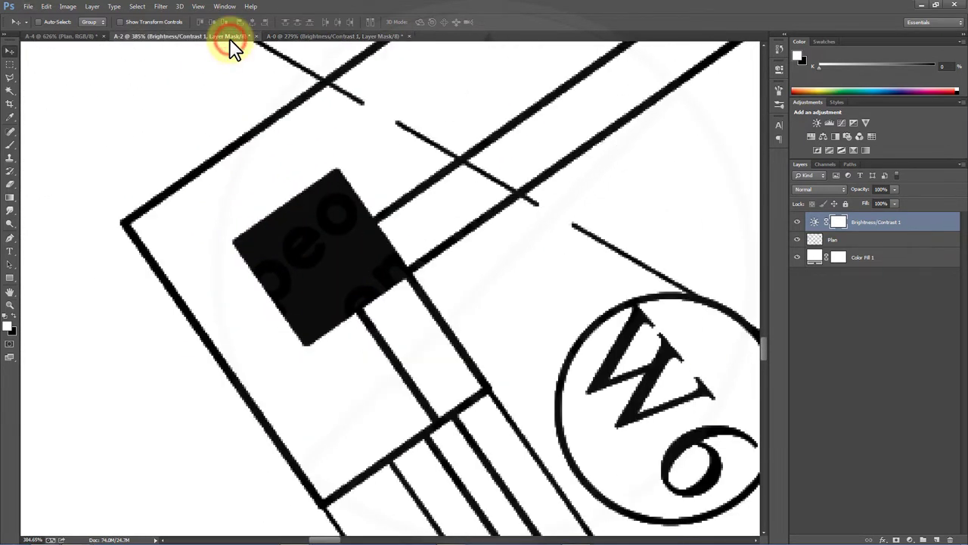
left_click(295, 36)
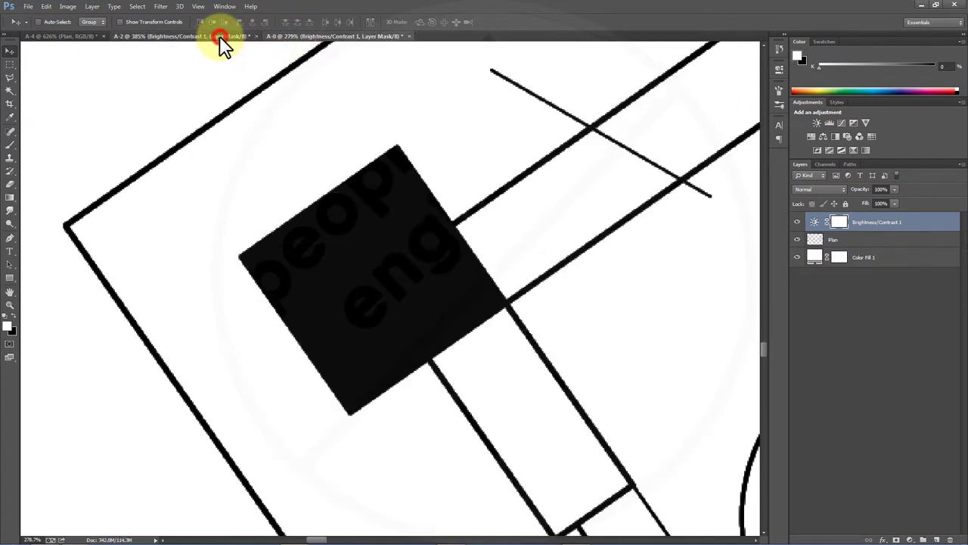
left_click(220, 37)
left_click(279, 36)
scroll(238, 98, "down", 2, "alt")
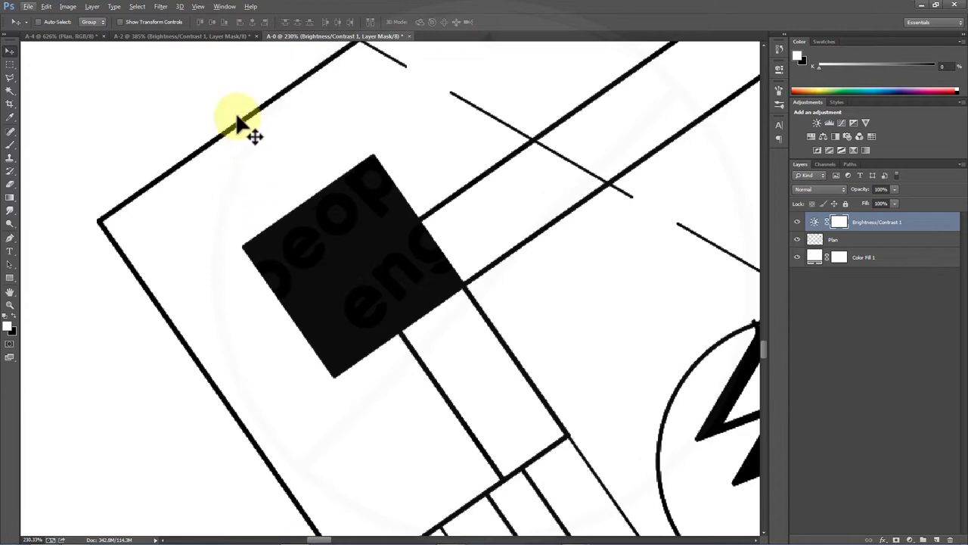
left_click(220, 36)
left_click(301, 36)
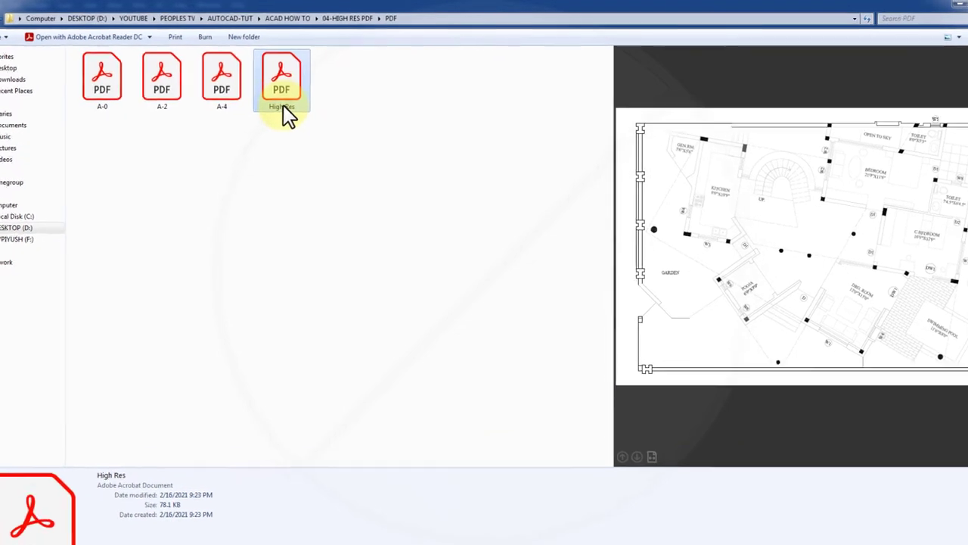
Step: Open High Res.pdf with Adobe Photoshop CC
right_click(284, 106)
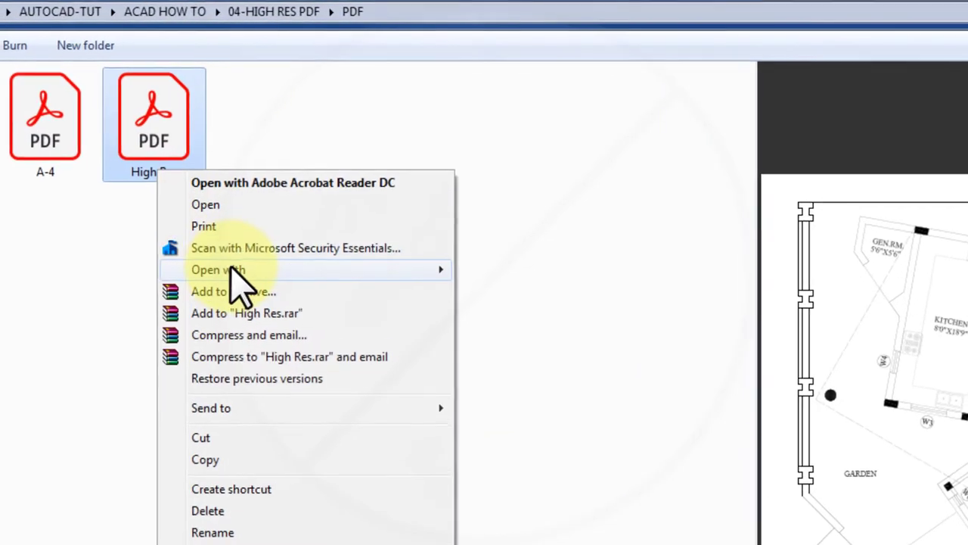
mouse_move(229, 271)
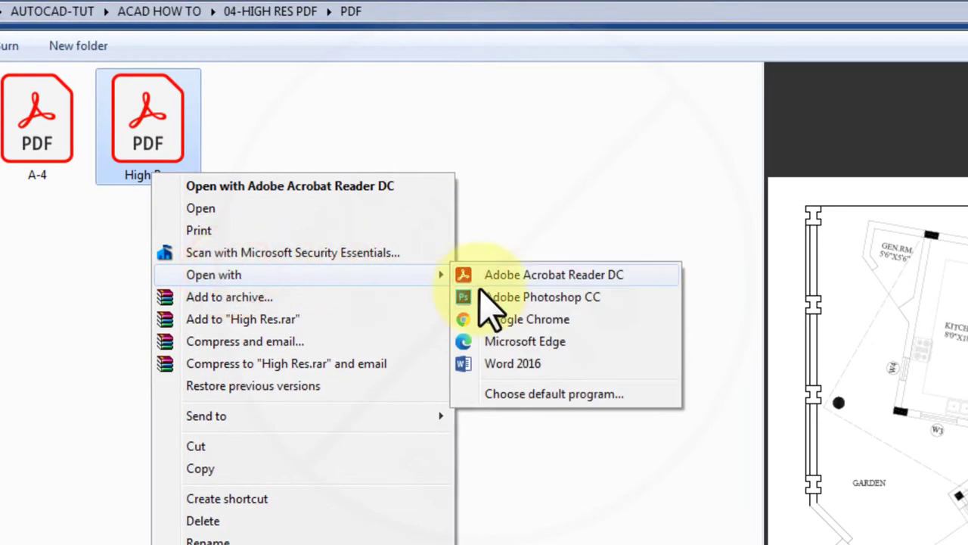
left_click(491, 297)
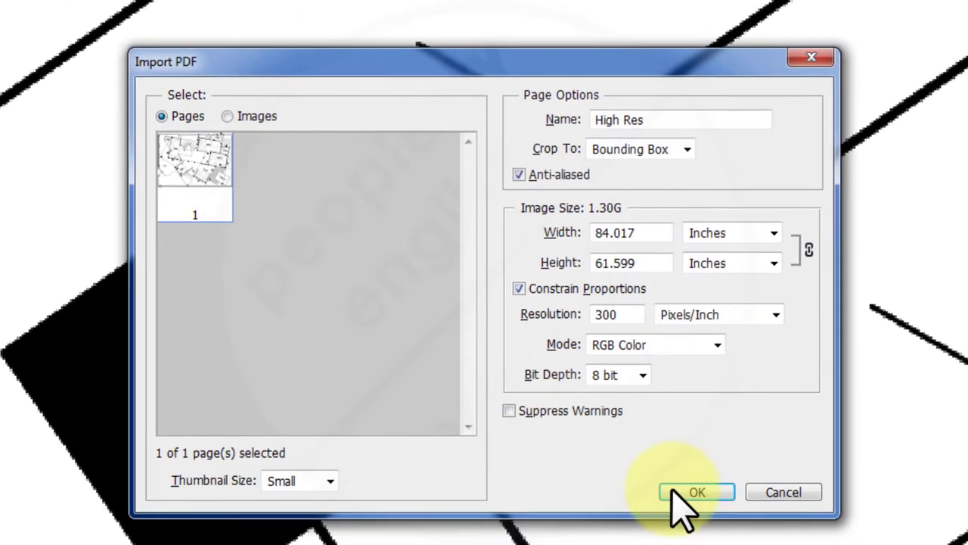
Step: Import High Res at 300 ppi, add a white fill below, and rename the plan Plan
left_click(685, 491)
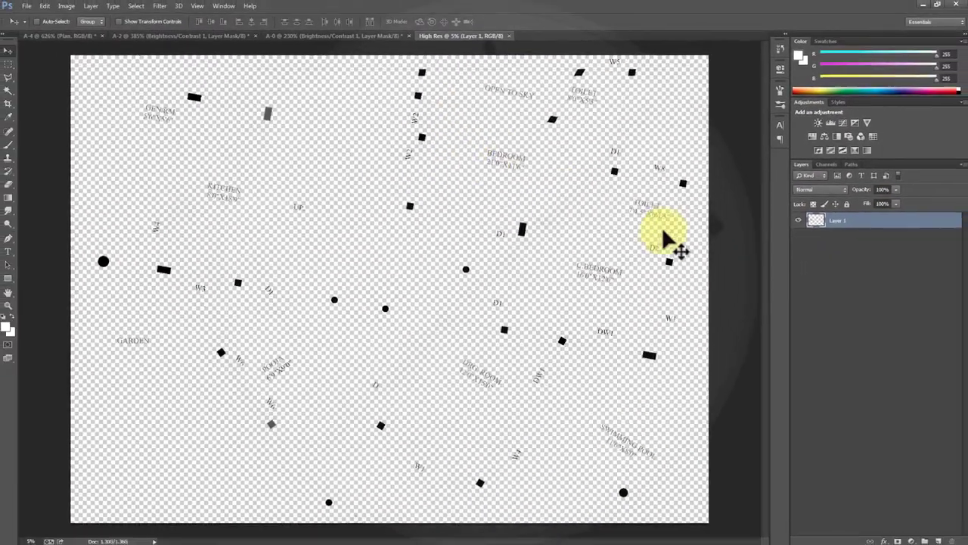
left_click(910, 539)
left_click(912, 322)
left_click_drag(879, 221, 876, 269)
double_click(836, 220)
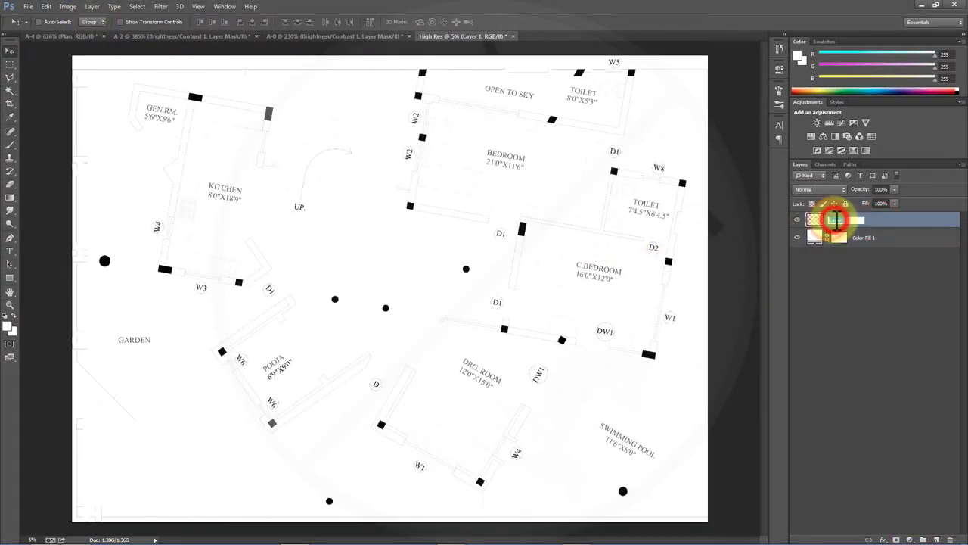
left_click(67, 6)
Step: Darken the plan with Levels and a Brightness/Contrast layer at contrast 100
left_click(195, 39)
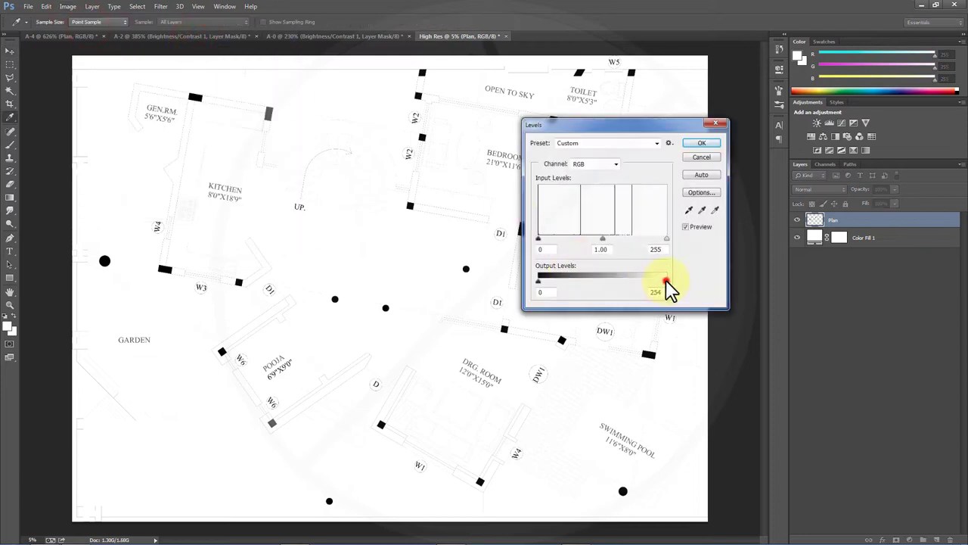
left_click_drag(665, 278, 538, 278)
left_click(696, 142)
left_click(909, 540)
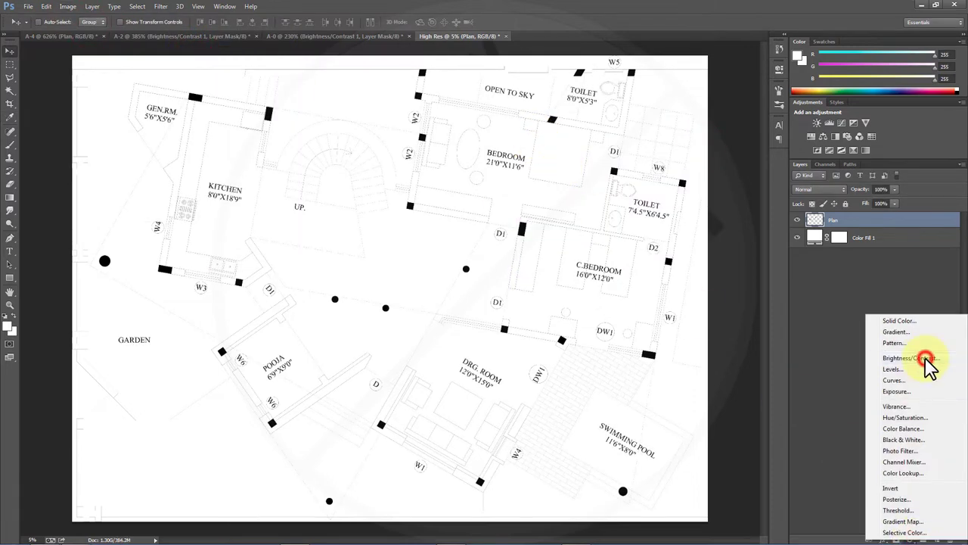
left_click(908, 358)
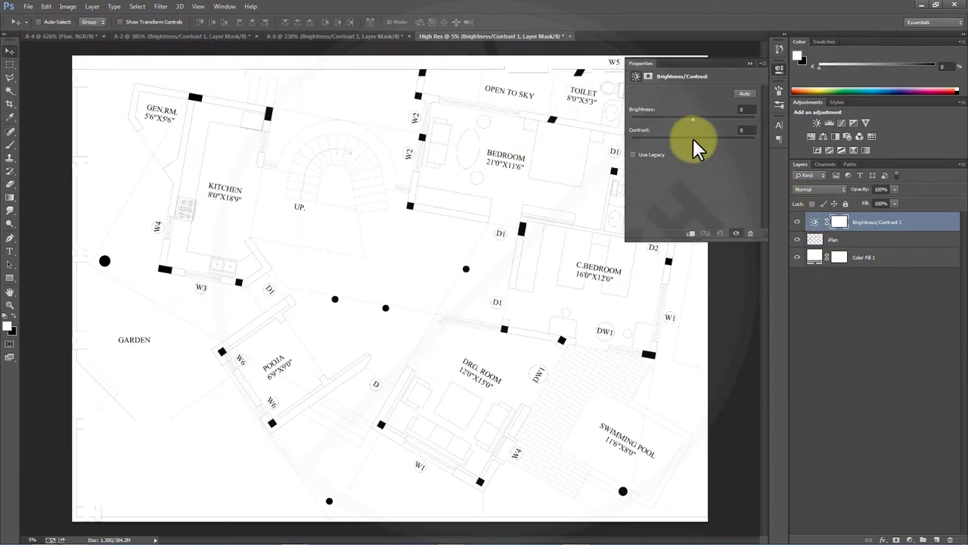
left_click_drag(693, 138, 773, 147)
left_click_drag(697, 119, 599, 129)
left_click(778, 70)
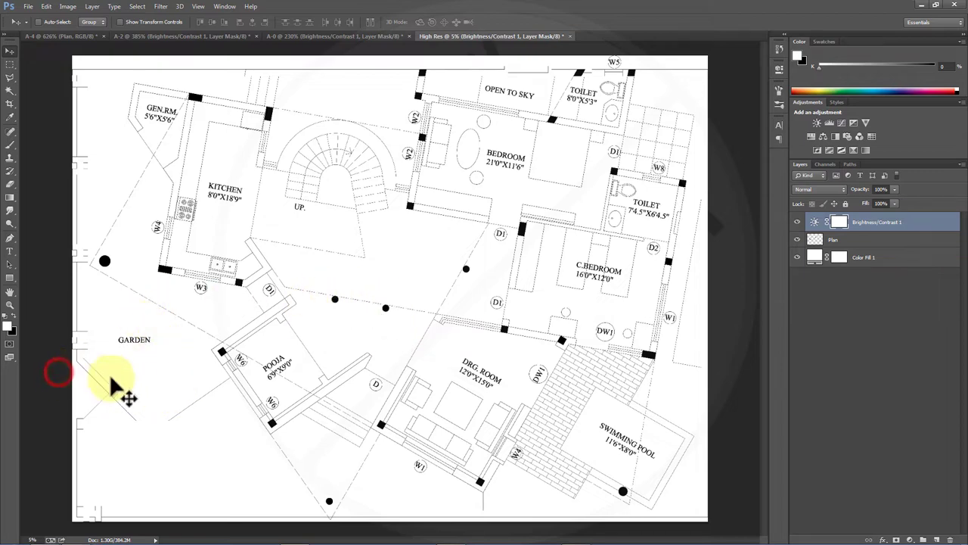
scroll(146, 440, "up", 4, "alt")
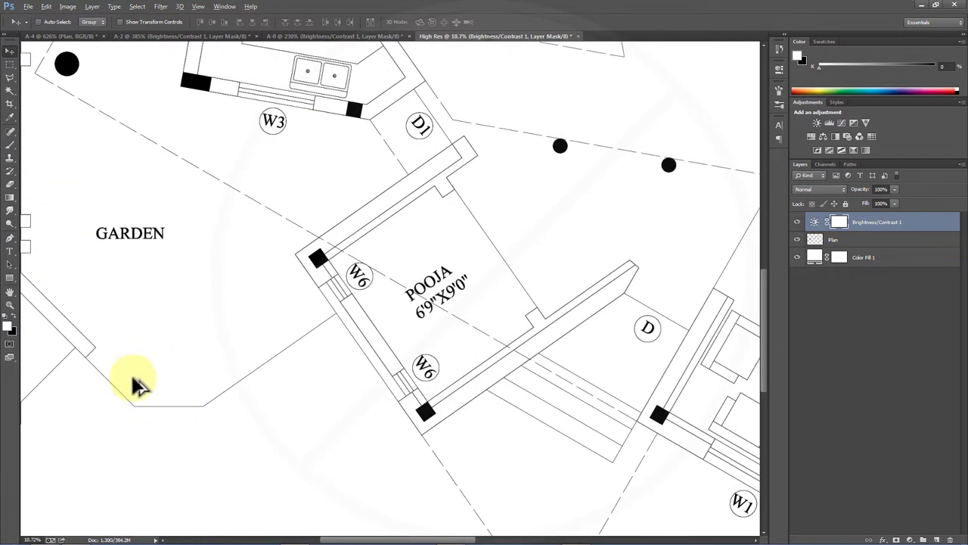
scroll(219, 405, "down", 3, "alt")
scroll(287, 348, "up", 5, "alt")
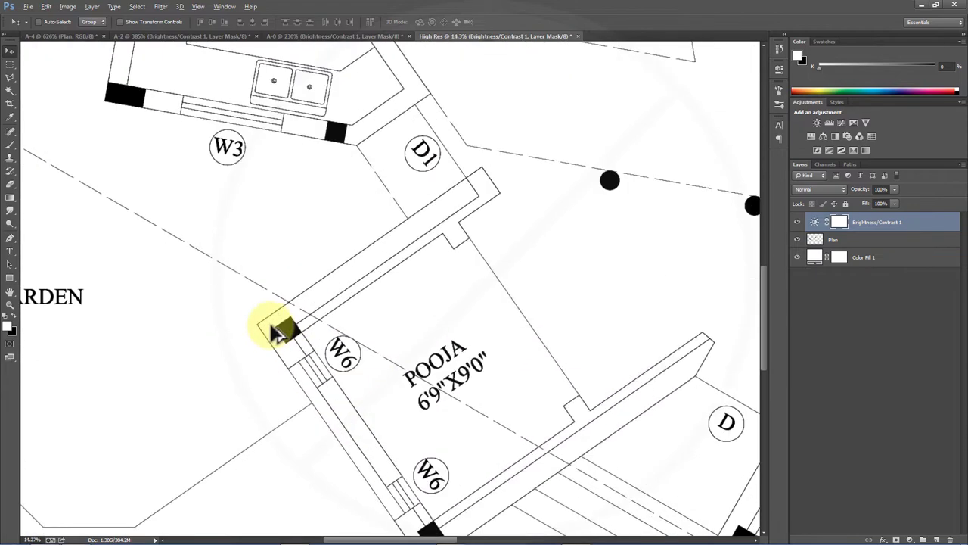
scroll(325, 303, "down", 2, "alt")
scroll(330, 320, "down", 1, "alt")
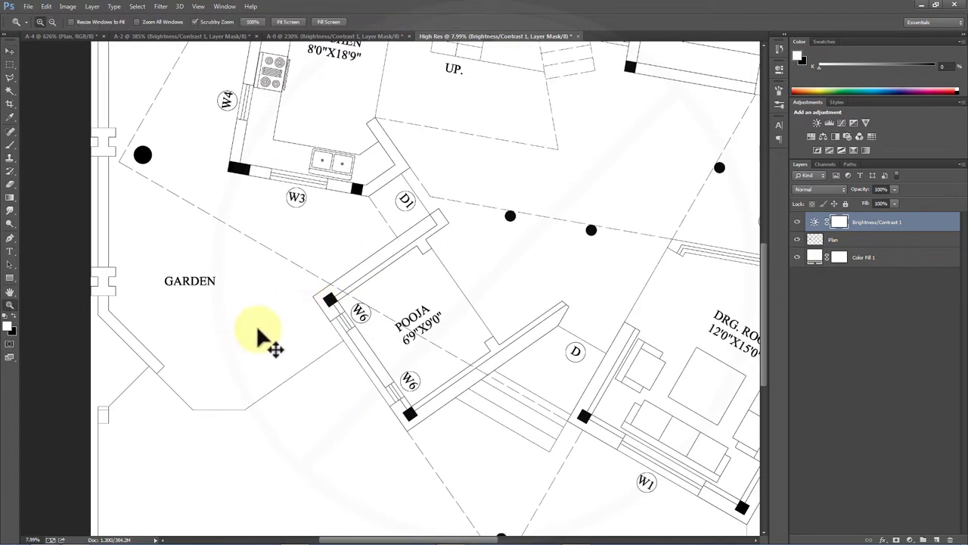
left_click(261, 328, "alt")
key("v")
scroll(216, 367, "up", 10, "alt")
scroll(185, 250, "up", 4, "alt")
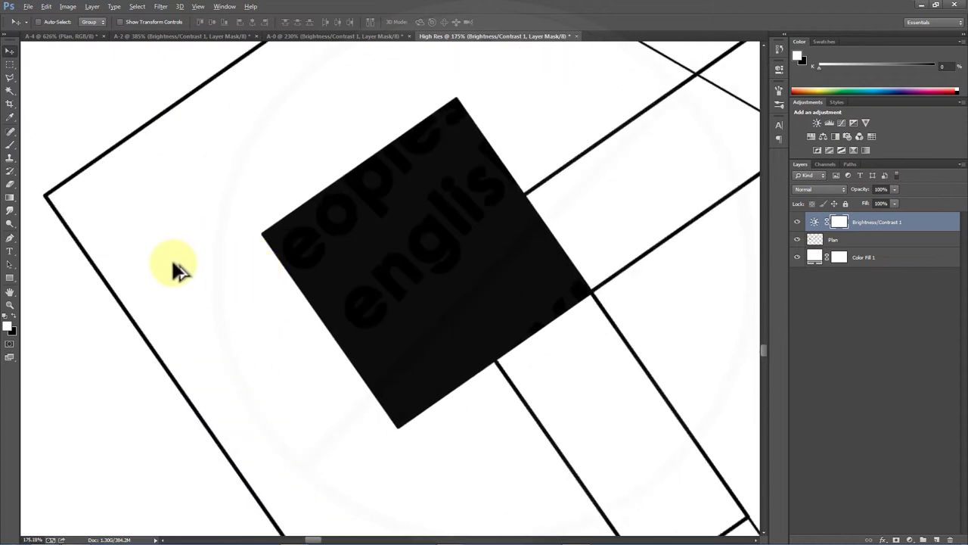
left_click(326, 37)
scroll(341, 217, "up", 2, "alt")
left_click(454, 36)
left_click(325, 37)
left_click(176, 37)
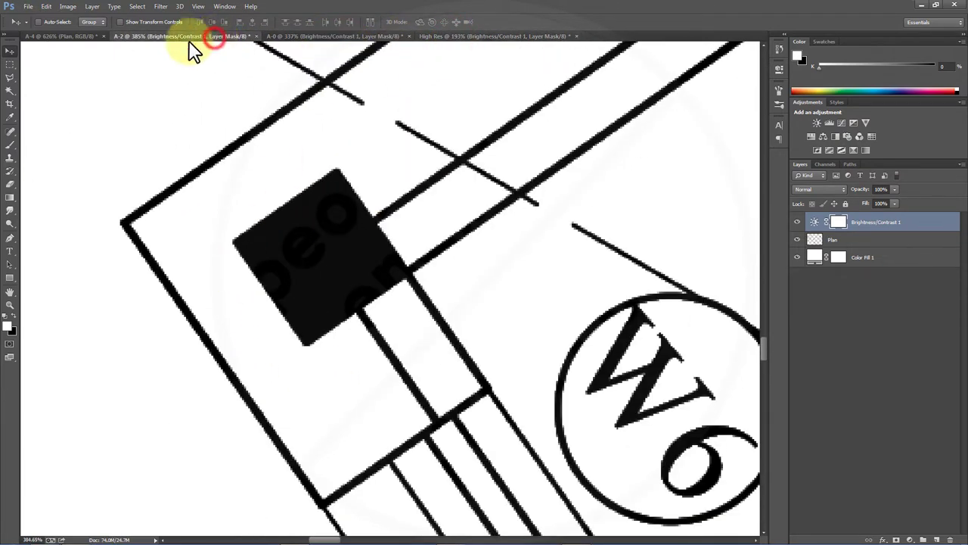
left_click(78, 36)
left_click(454, 37)
right_click(302, 214)
left_click(333, 219)
left_click(372, 37)
right_click(373, 111)
left_click(216, 37)
right_click(277, 97)
left_click(287, 111)
left_click(79, 37)
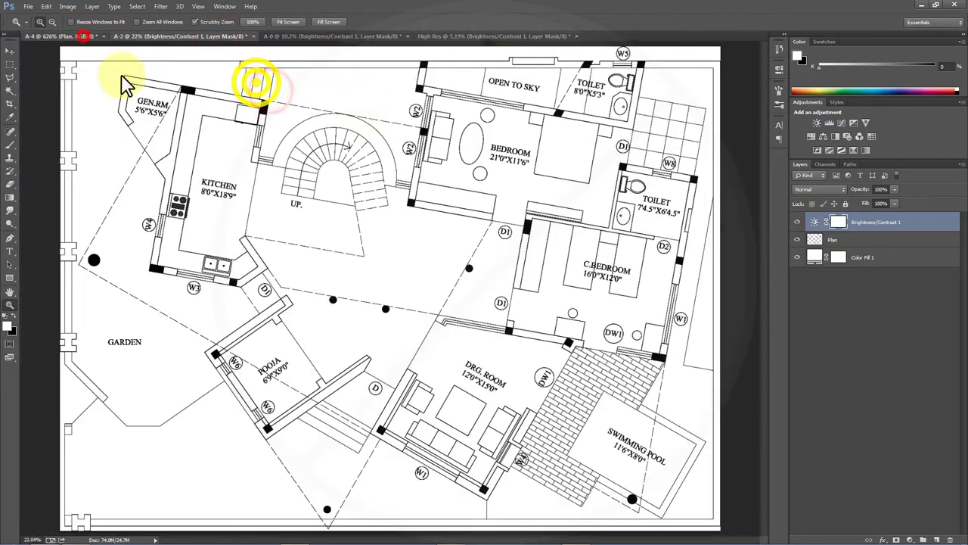
right_click(125, 76)
left_click(211, 80)
left_click(472, 36)
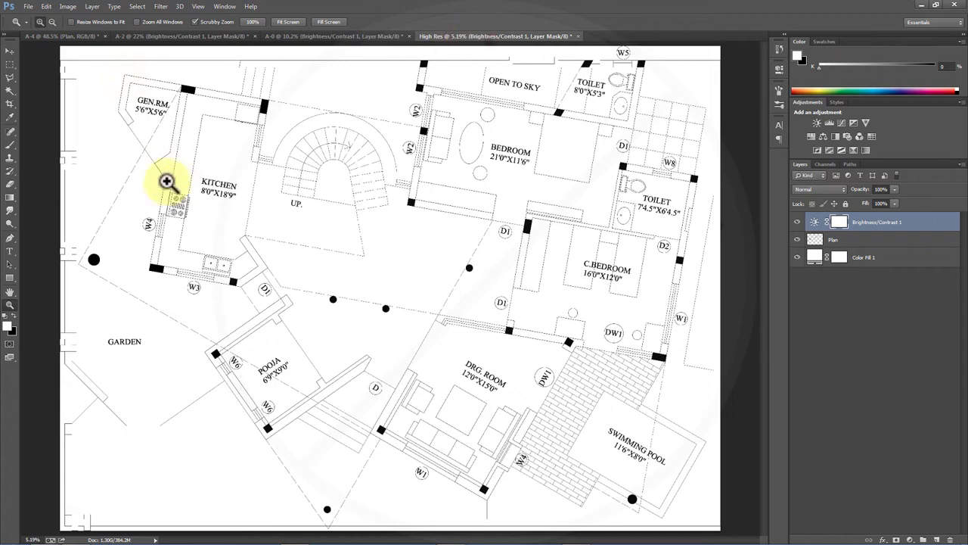
Step: Magic-wand the wall strip beside the kitchen on Plan and fill it with near-black 0e0e0e
left_click(853, 241)
key("w")
left_click(234, 208)
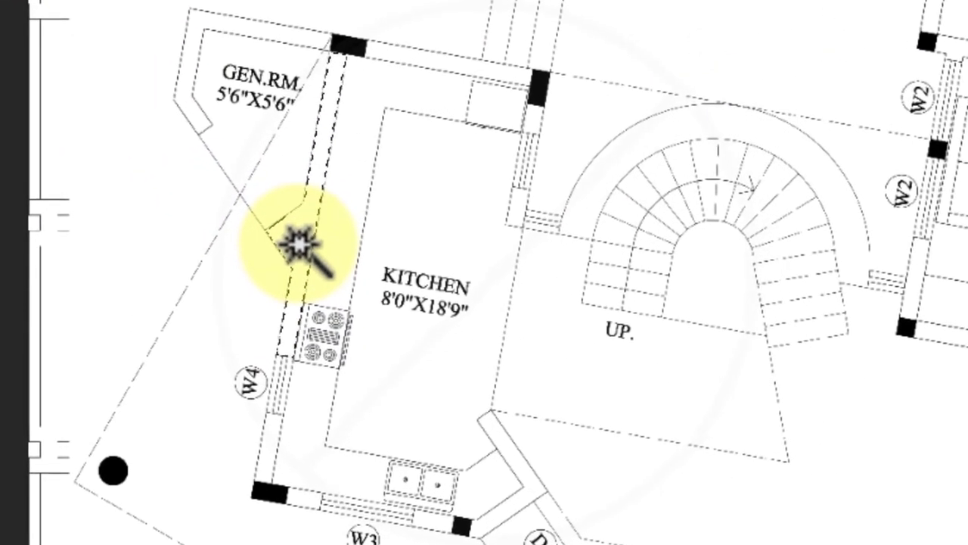
right_click(233, 216)
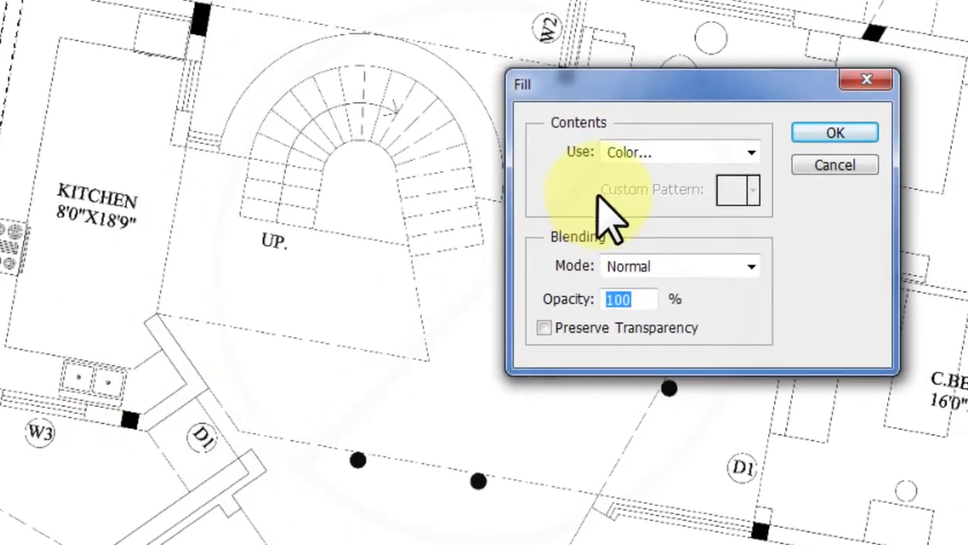
left_click(605, 156)
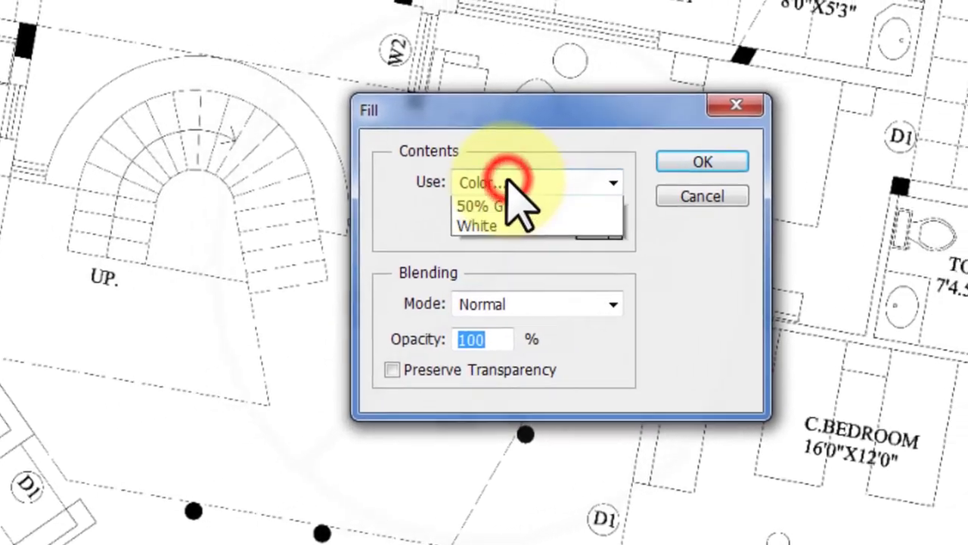
left_click(420, 257)
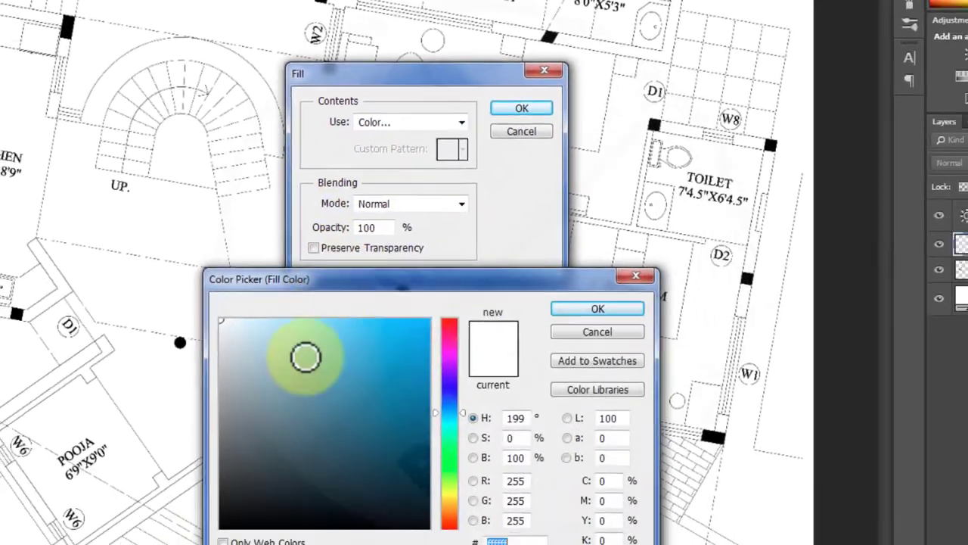
left_click_drag(276, 369, 223, 488)
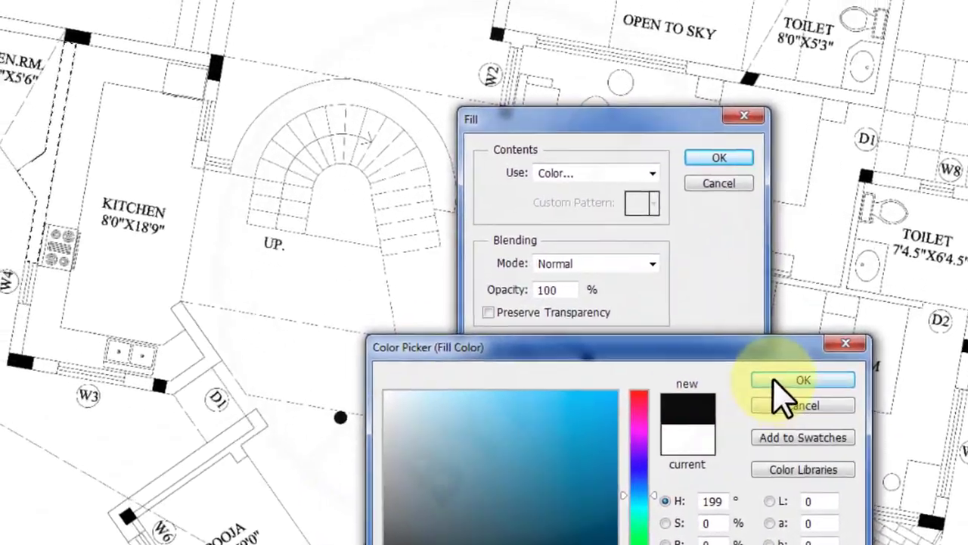
left_click(577, 283)
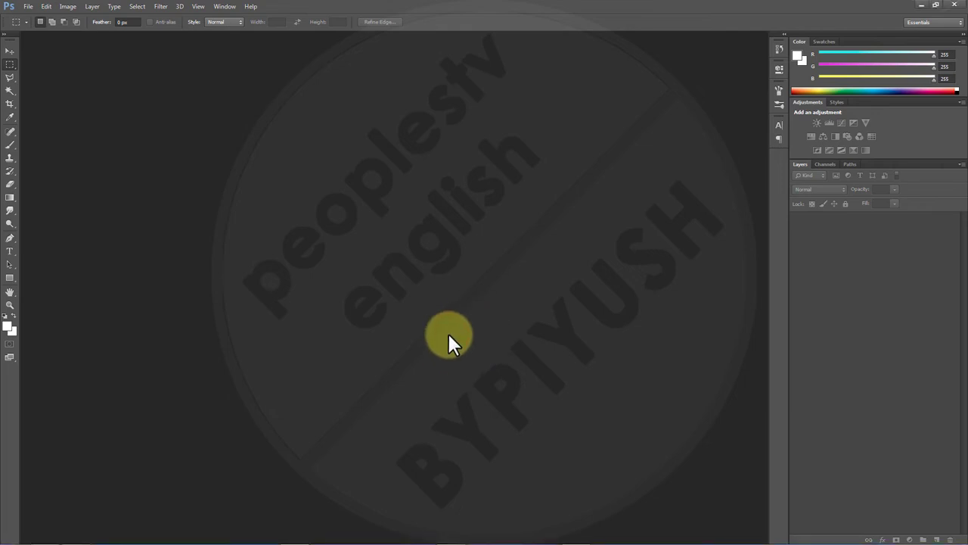
Step: Create a new A4 document named Sheet-1 at 150 ppi
key("ctrl+n")
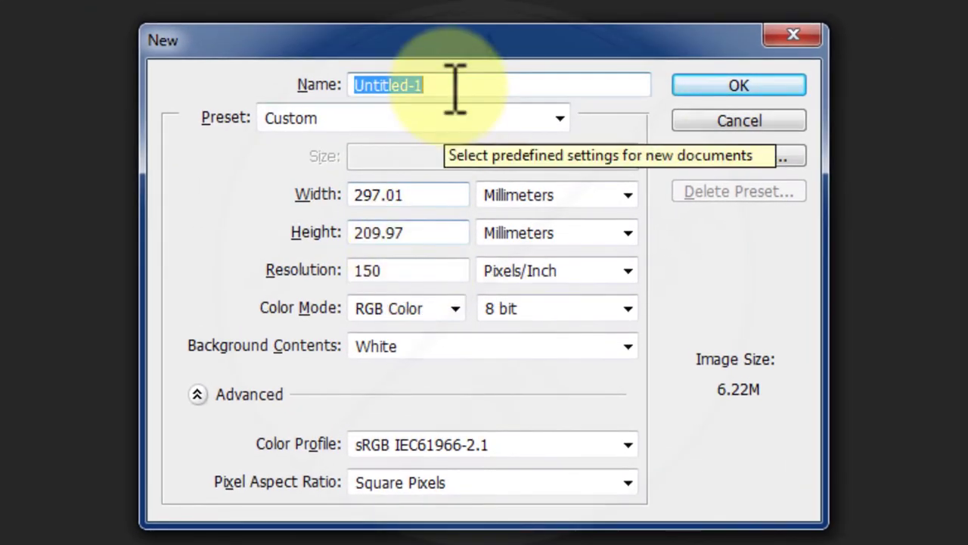
double_click(454, 85)
type("Sheet")
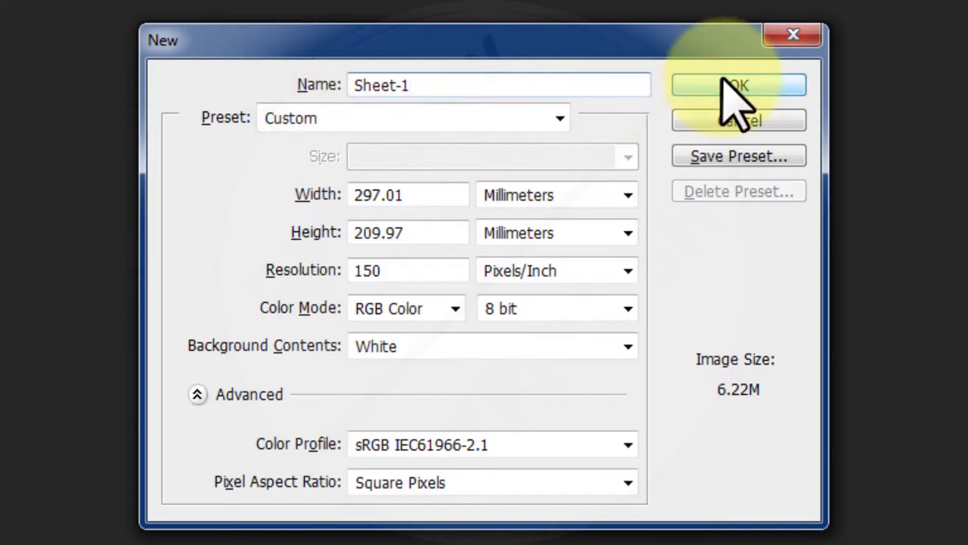
left_click(720, 84)
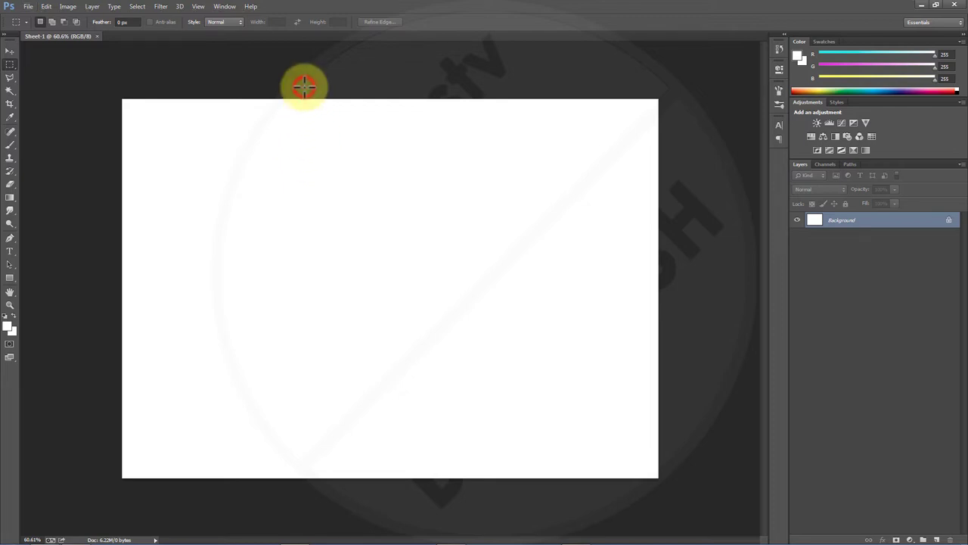
Step: Open A-0.pdf in Photoshop CC and import it with the default settings
key("v")
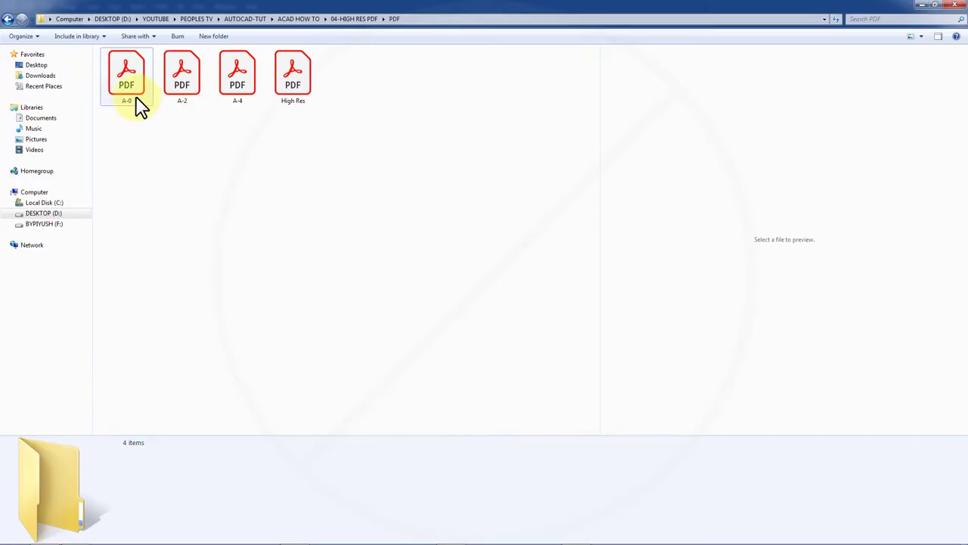
left_click(136, 97)
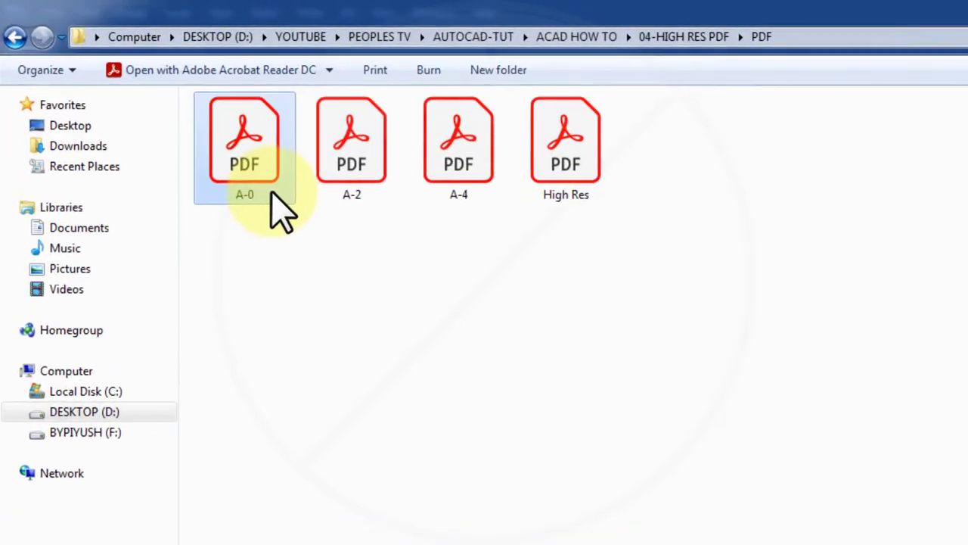
right_click(278, 198)
mouse_move(532, 298)
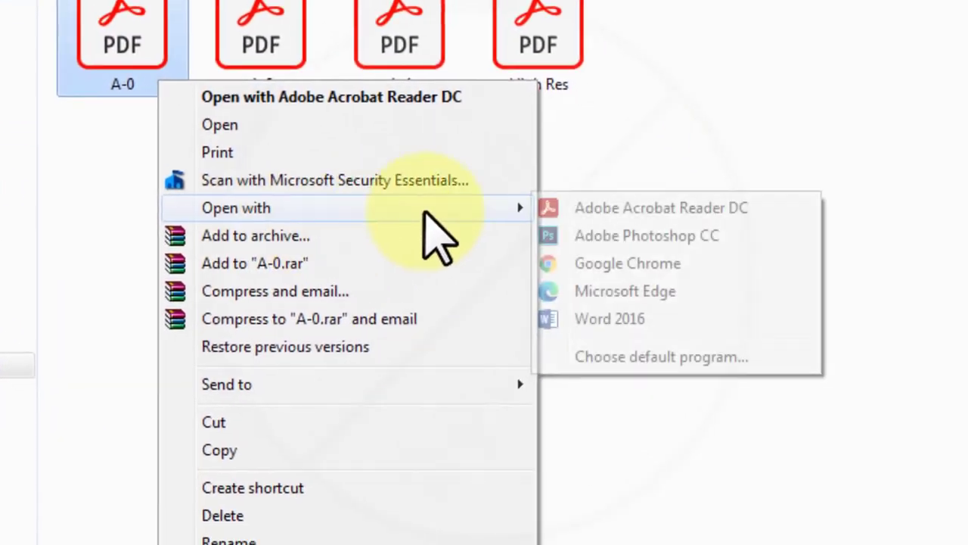
left_click(597, 231)
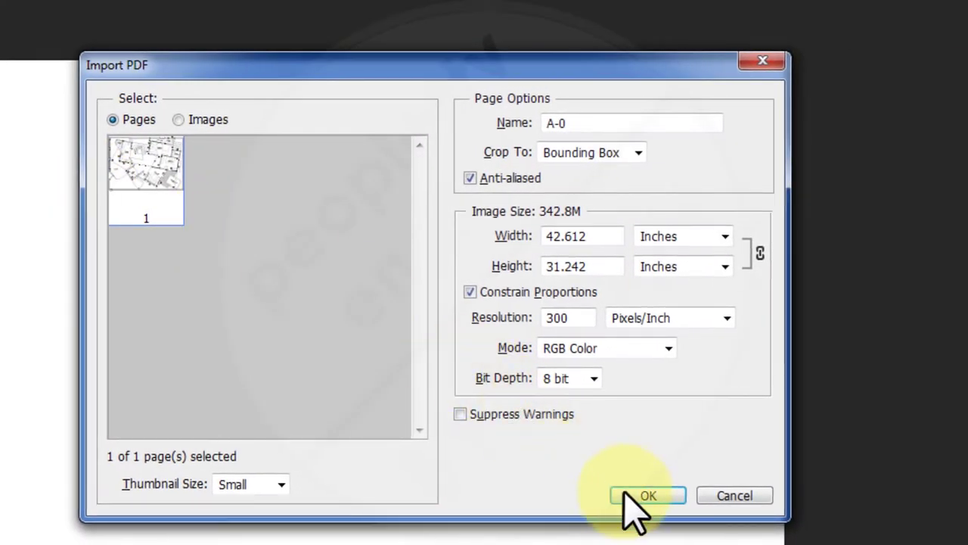
left_click(627, 495)
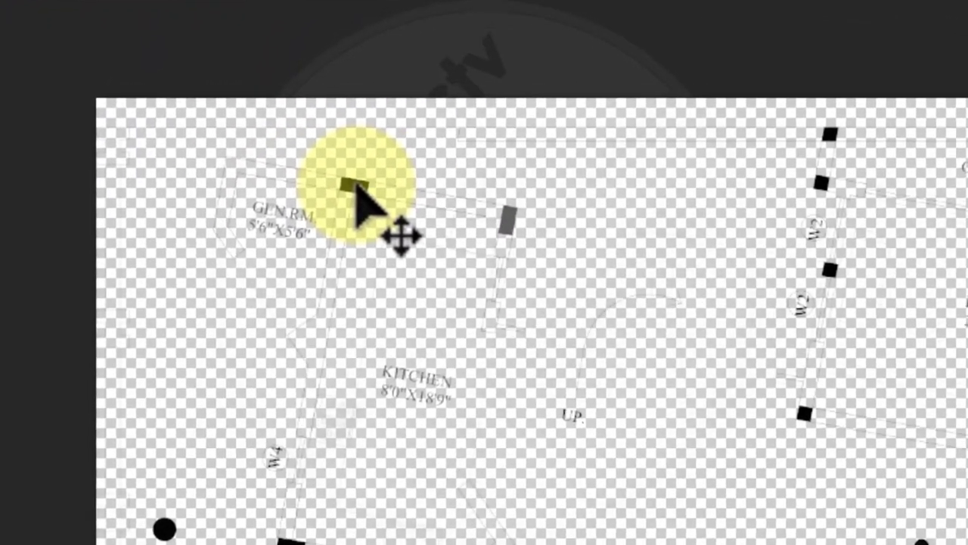
Step: Drag the A-0 floor plan layer into Sheet-1 and zoom out
left_click_drag(299, 161, 654, 460)
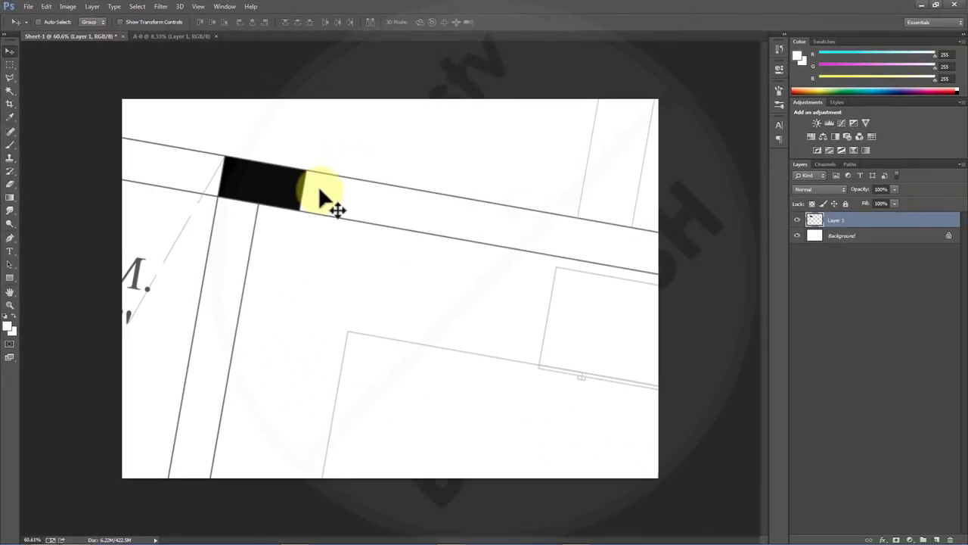
scroll(277, 161, "down", 6, "alt")
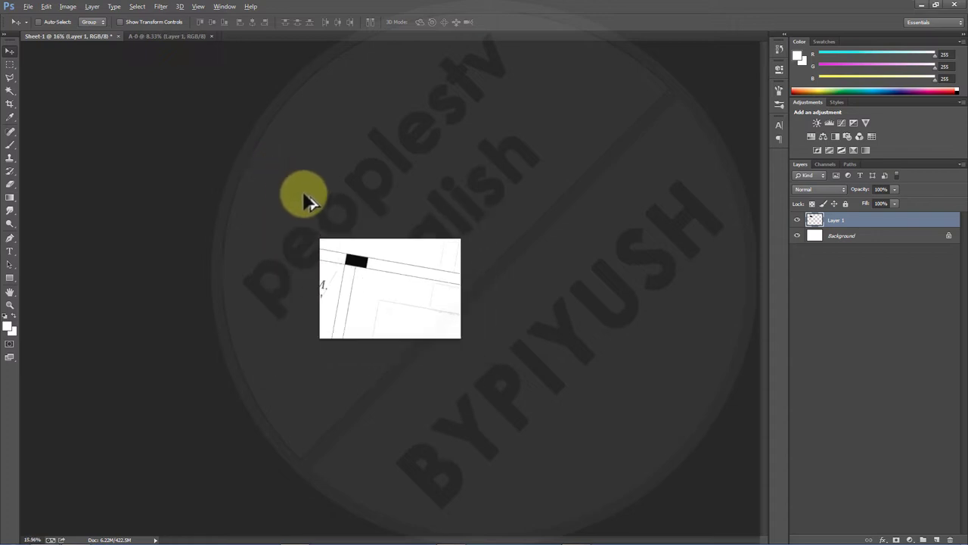
scroll(370, 268, "down", 2, "alt")
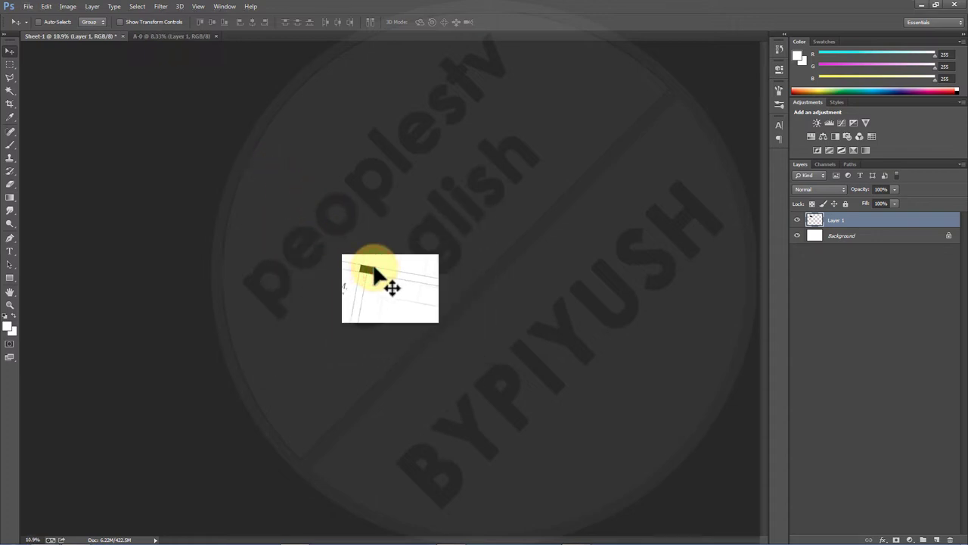
Step: Free-transform the oversized floor plan layer and move it over the sheet
key("ctrl+t")
scroll(309, 223, "down", 3, "alt")
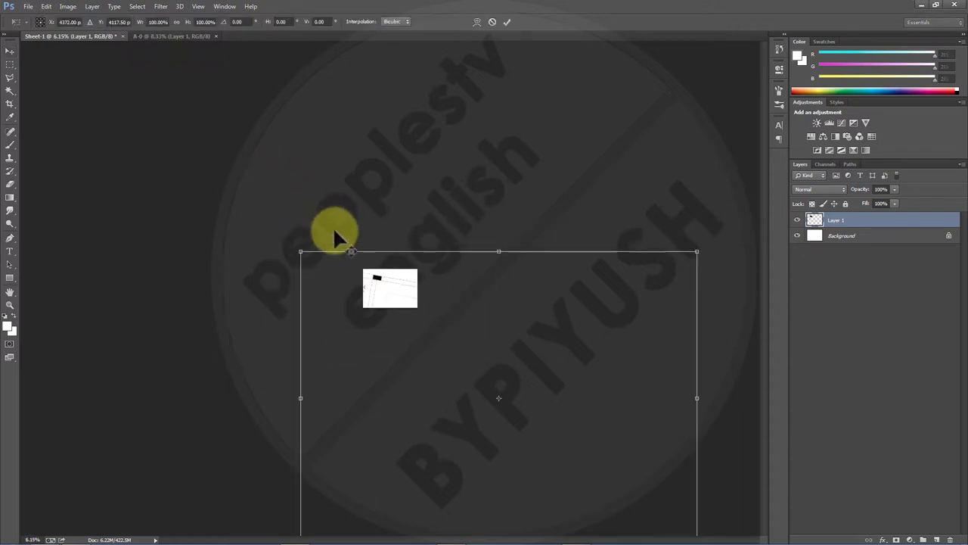
scroll(458, 424, "up", 1, "alt")
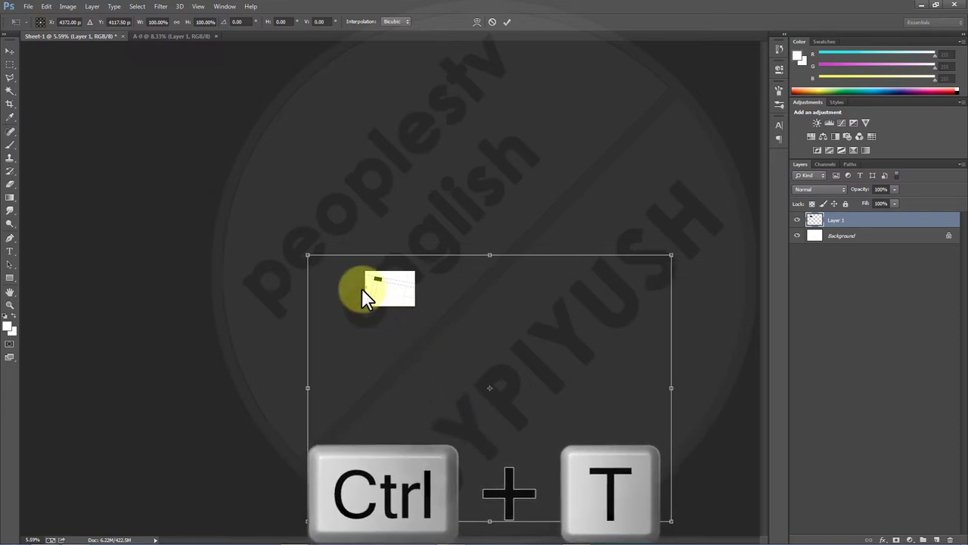
left_click_drag(367, 298, 418, 301)
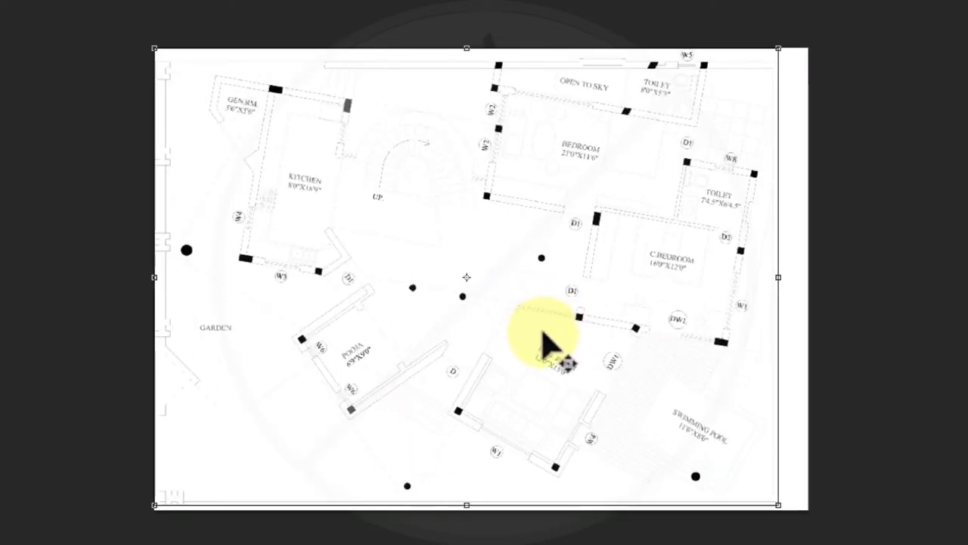
Step: Nudge the floor plan slightly right, commit its new size, and fit the sheet on screen
left_click_drag(546, 340, 556, 341)
key("Return")
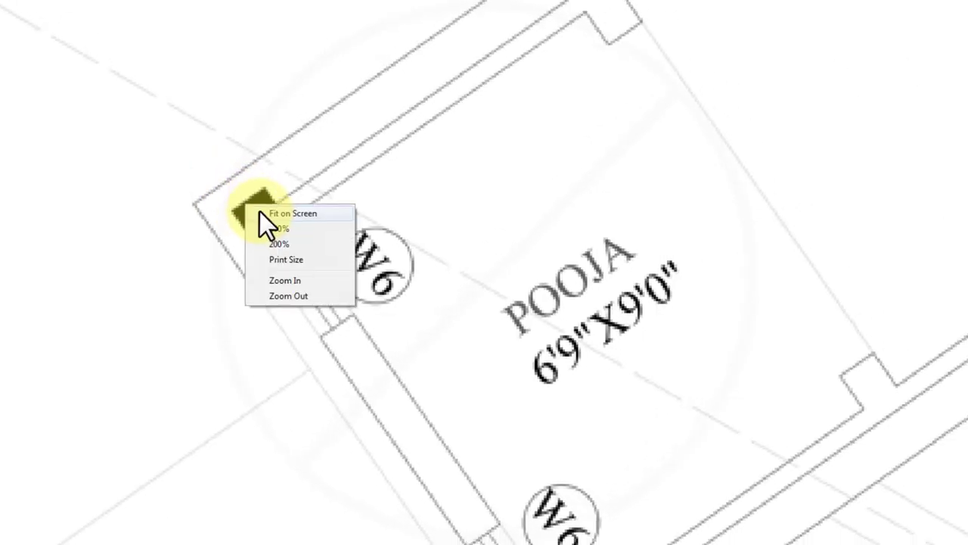
left_click(261, 214)
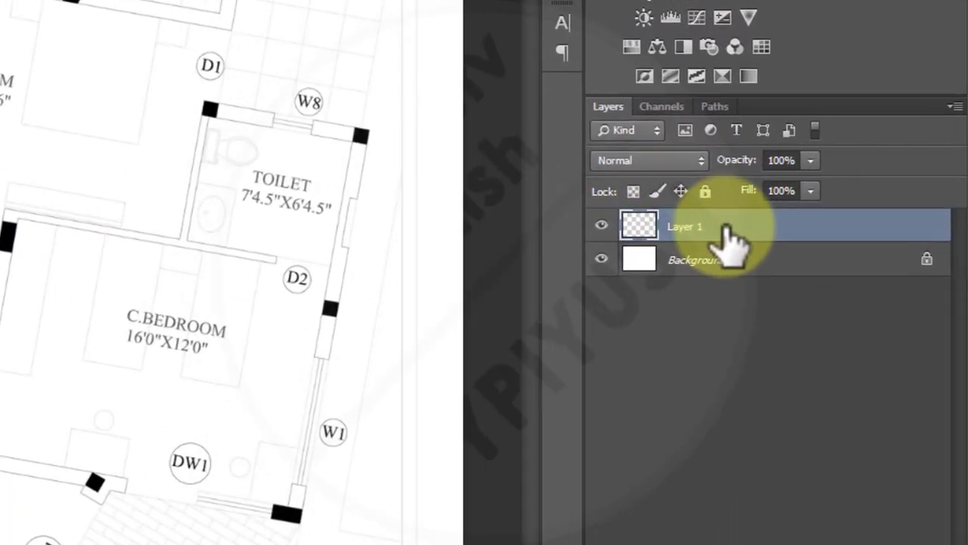
Step: Delete the placed Layer 1 and set Sheet-1's image resolution to 1200 ppi
left_click(856, 221)
key("Delete")
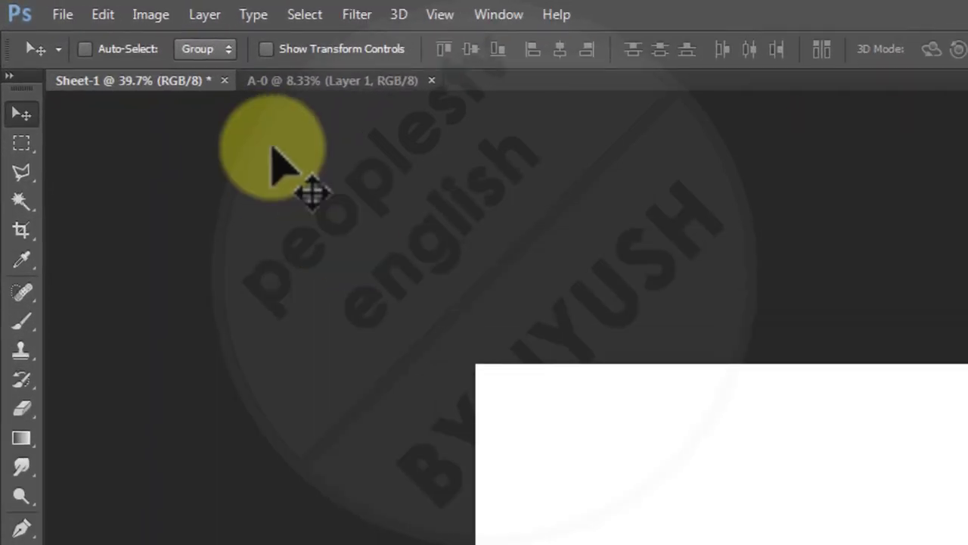
left_click(172, 18)
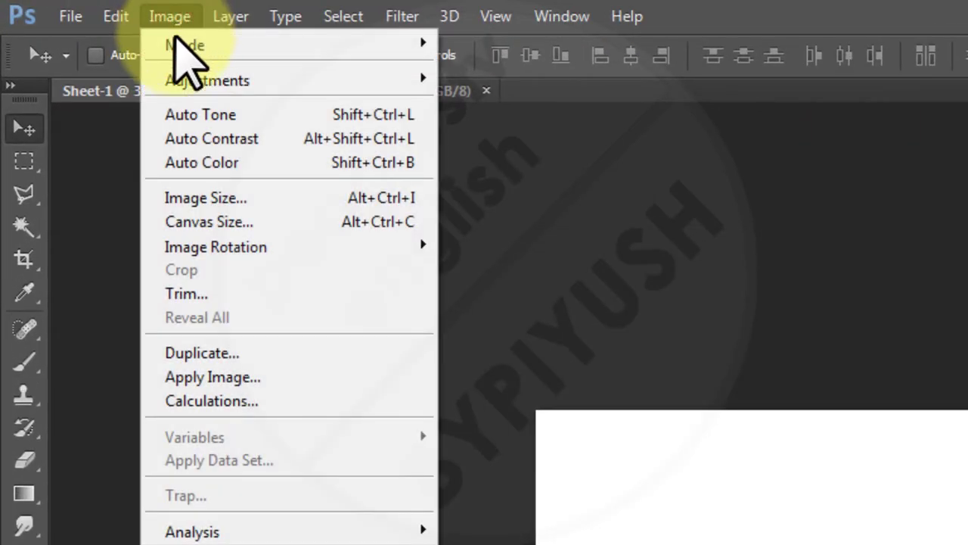
left_click(231, 198)
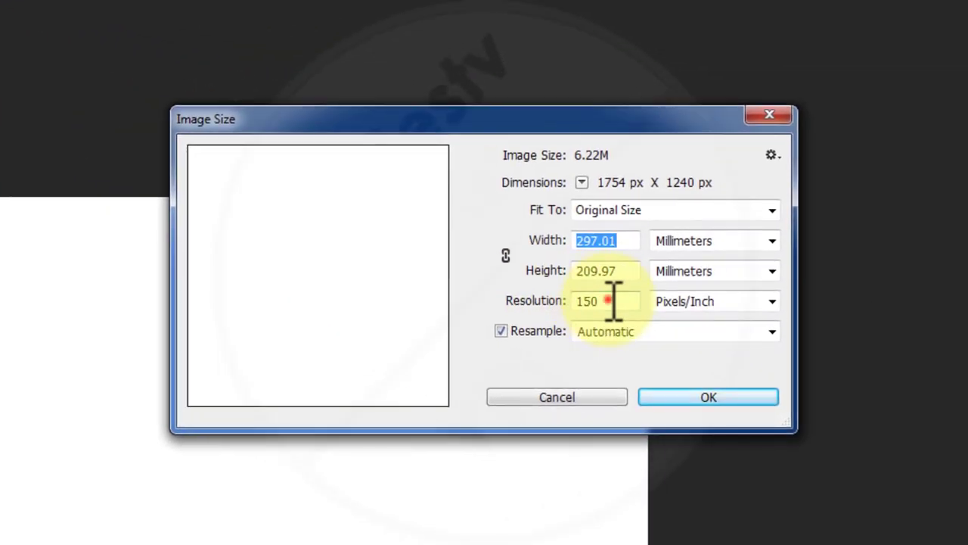
left_click_drag(616, 303, 508, 302)
type("1200")
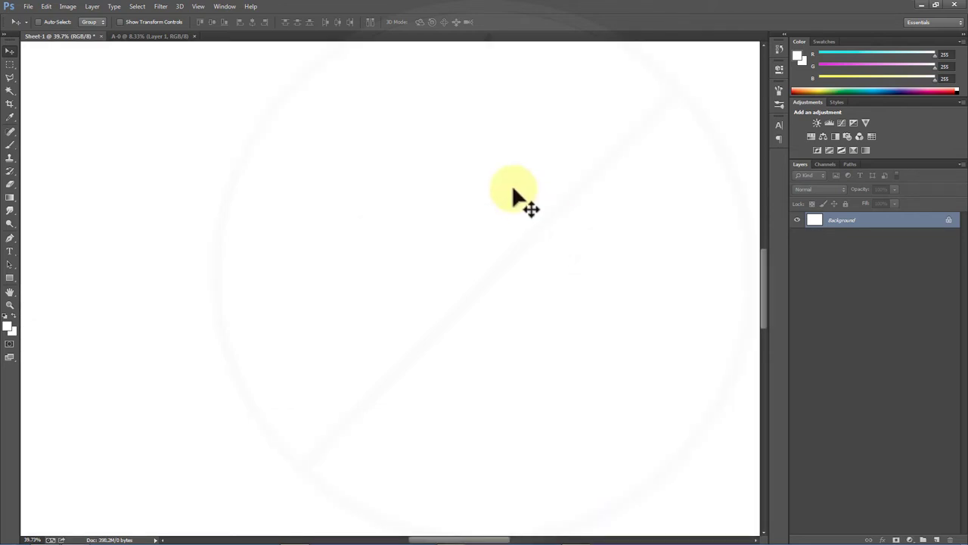
Step: Zoom out and copy the A-0 floor plan layer into Sheet-1 again
key("z")
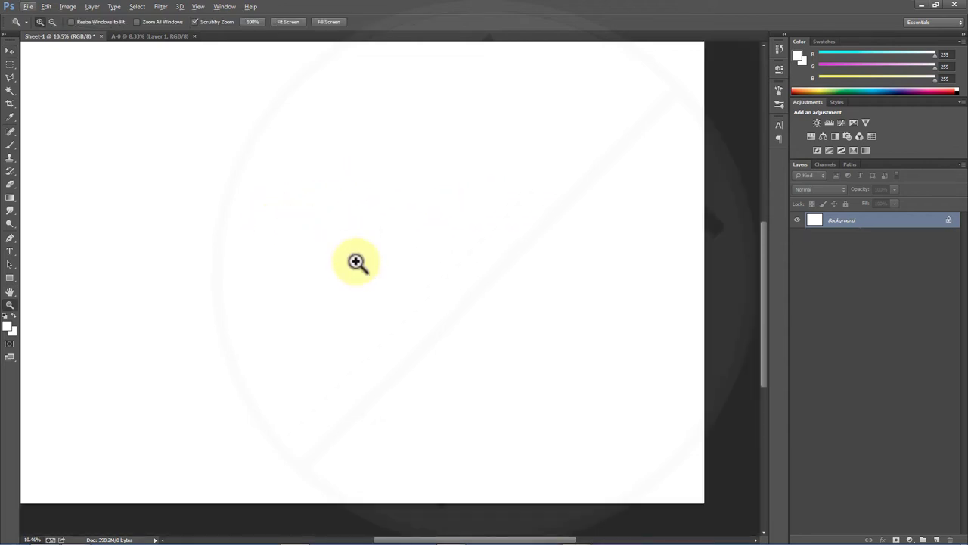
left_click_drag(370, 268, 363, 263)
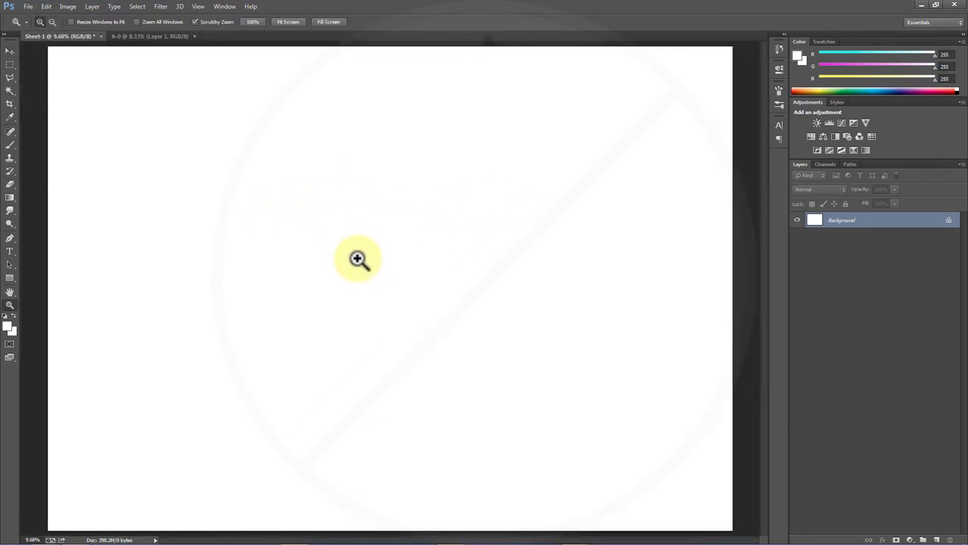
left_click(155, 36)
key("v")
left_click_drag(227, 136, 277, 200)
scroll(277, 210, "down", 1, "alt")
Step: Commit the plan's transform and darken its linework to black with Levels
key("ctrl+t")
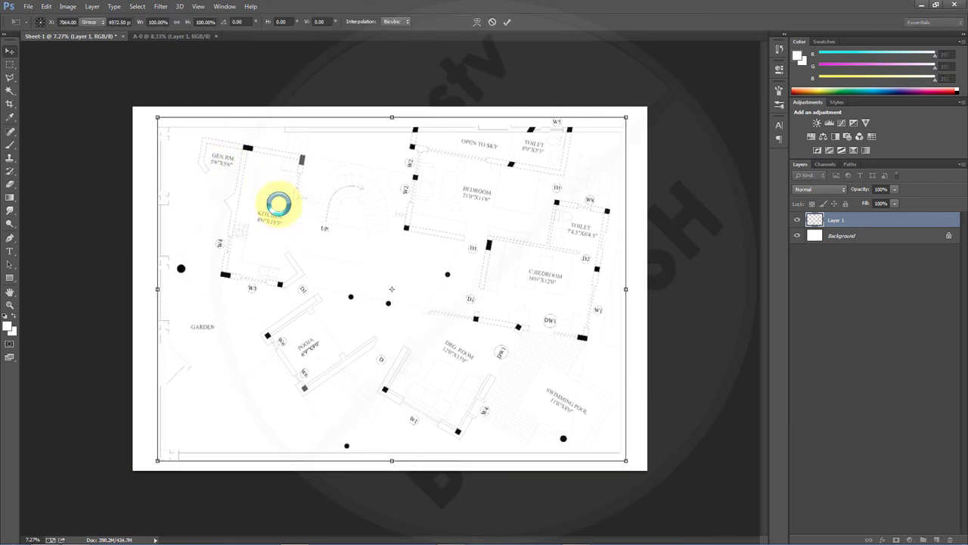
double_click(278, 203)
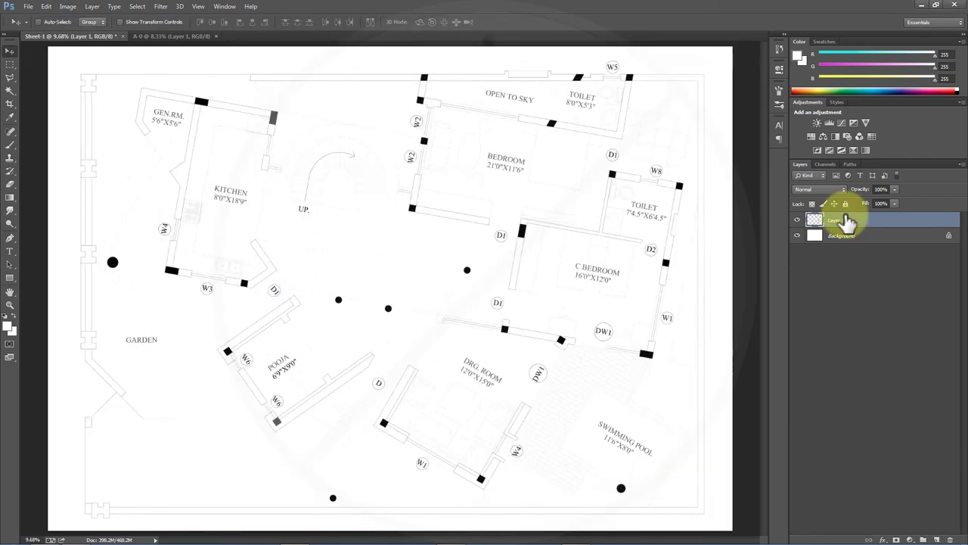
left_click(68, 6)
left_click(96, 31)
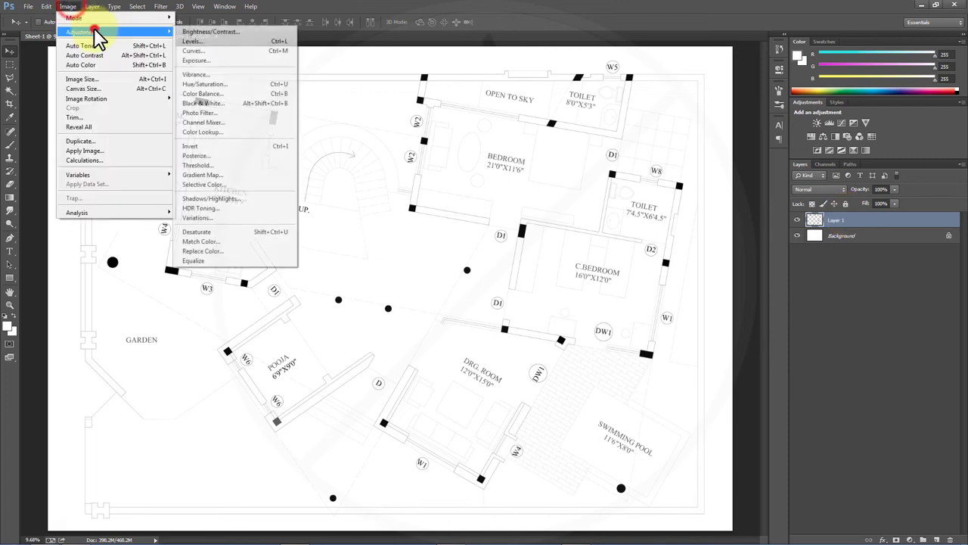
left_click(191, 43)
left_click_drag(666, 281, 535, 292)
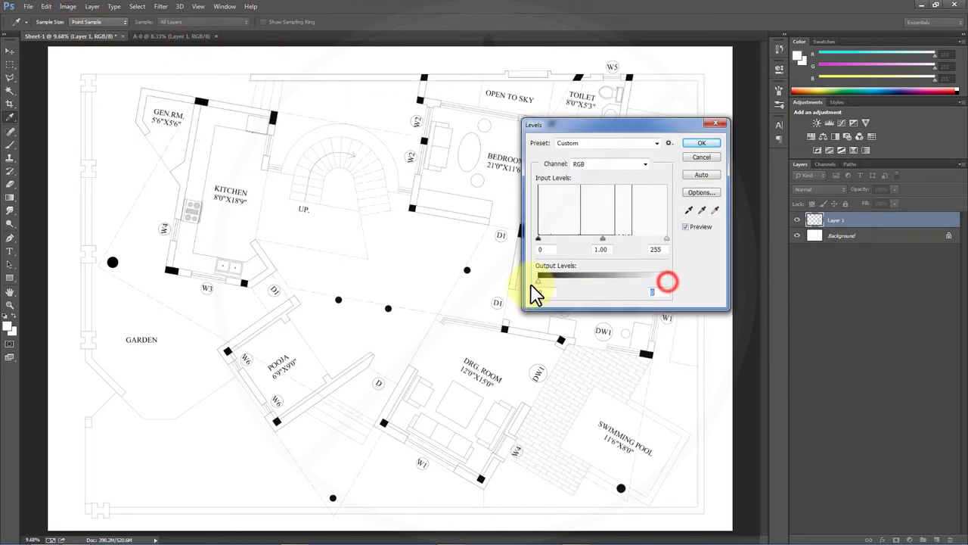
left_click(699, 145)
Step: Add a Brightness/Contrast adjustment layer above the floor plan
left_click(911, 539)
left_click(920, 356)
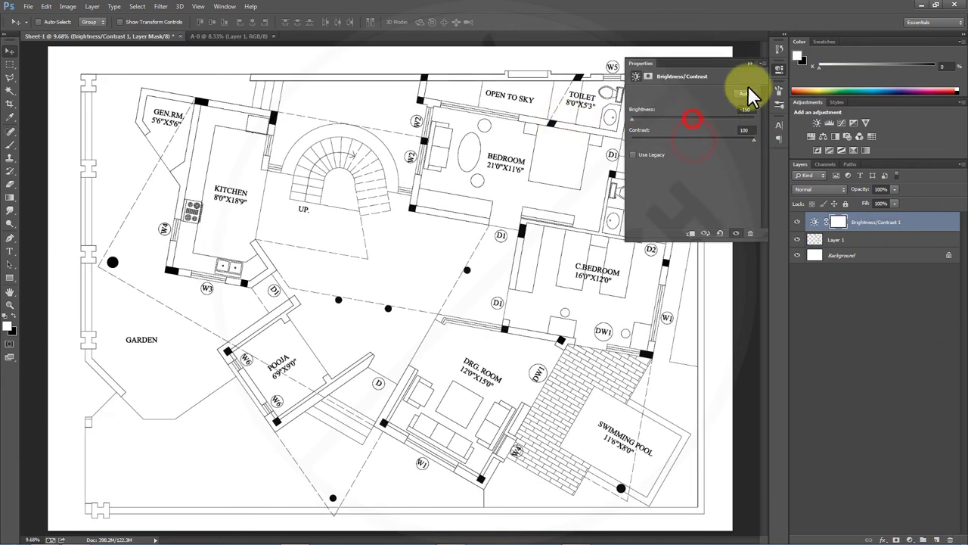
left_click(780, 69)
key("z")
right_click(463, 188)
key("Escape")
Step: Remove the darkening to compare it with the faint original plan
key("Delete")
key("v")
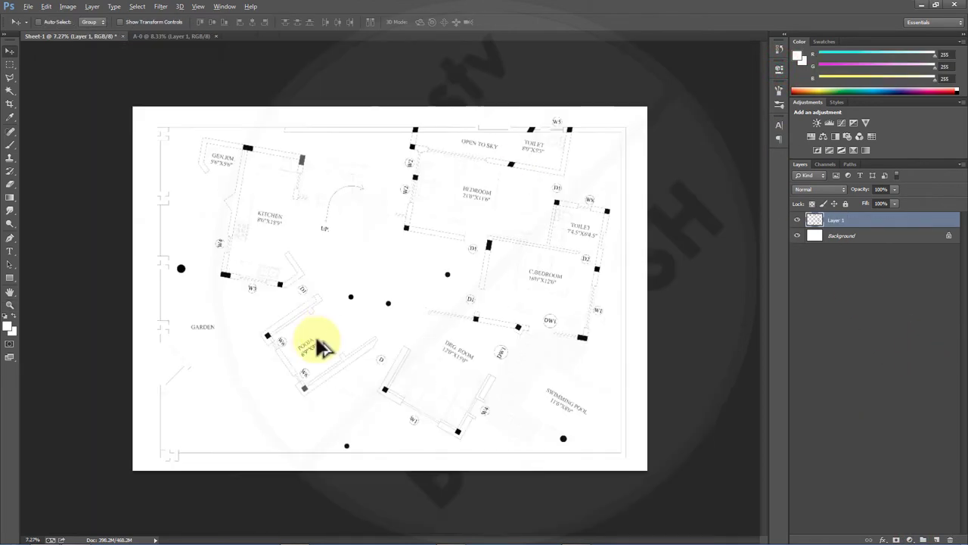
scroll(309, 346, "up", 10, "alt")
scroll(130, 378, "up", 5, "alt")
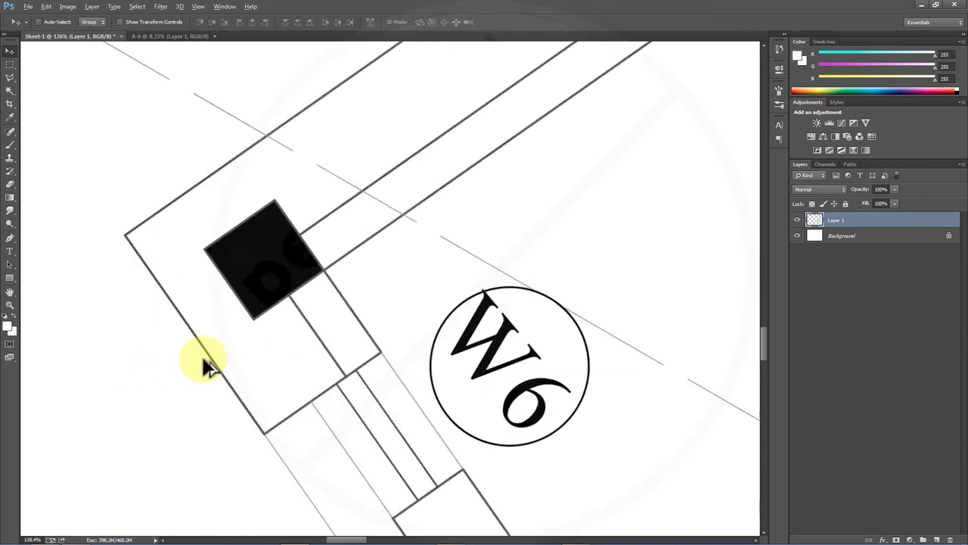
Step: Fit the whole sheet on screen and select the plan's Layer 1
key("z")
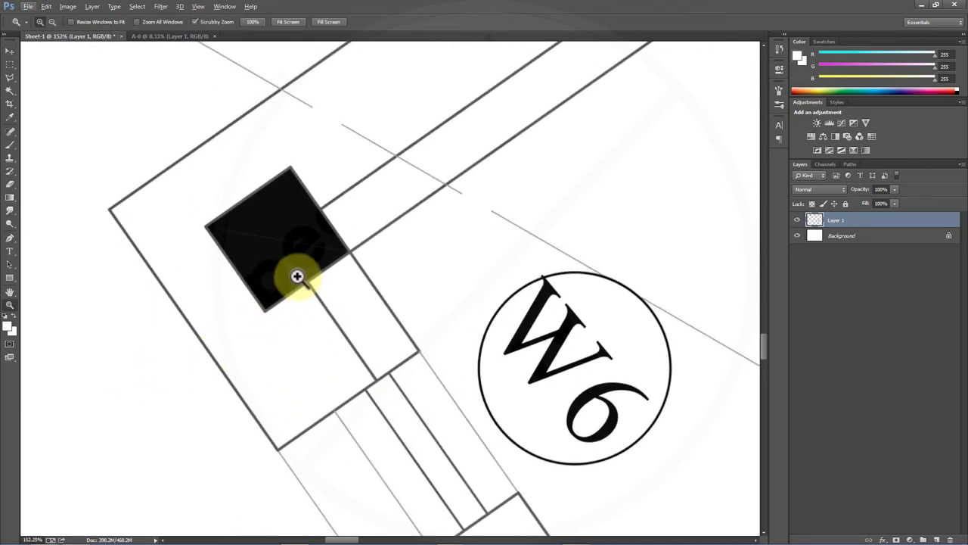
right_click(297, 276)
left_click(314, 283)
key("v")
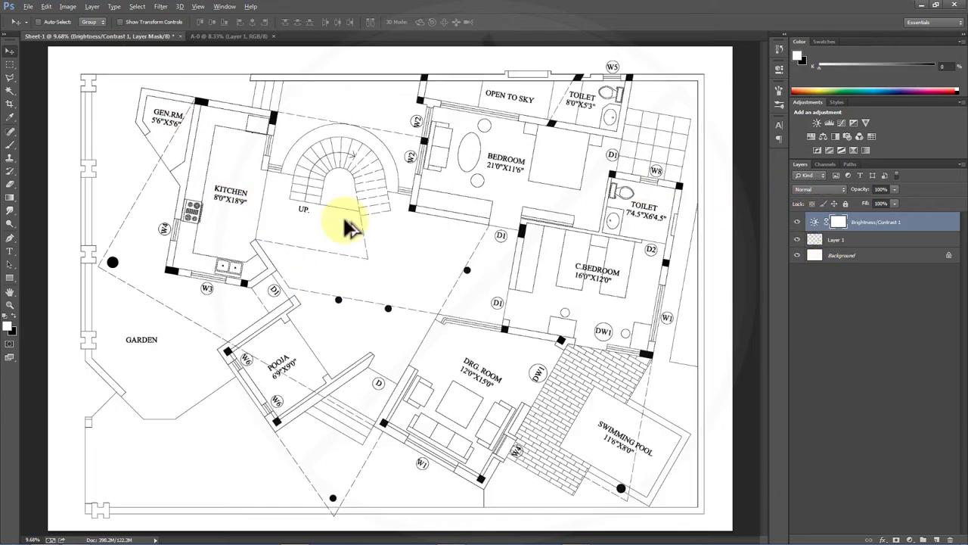
scroll(356, 252, "down", 1, "alt")
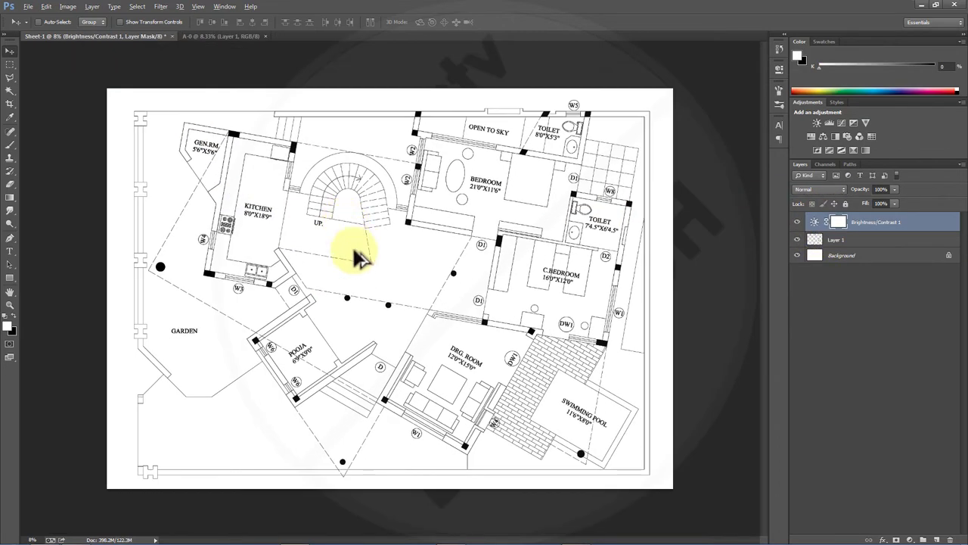
left_click(87, 249)
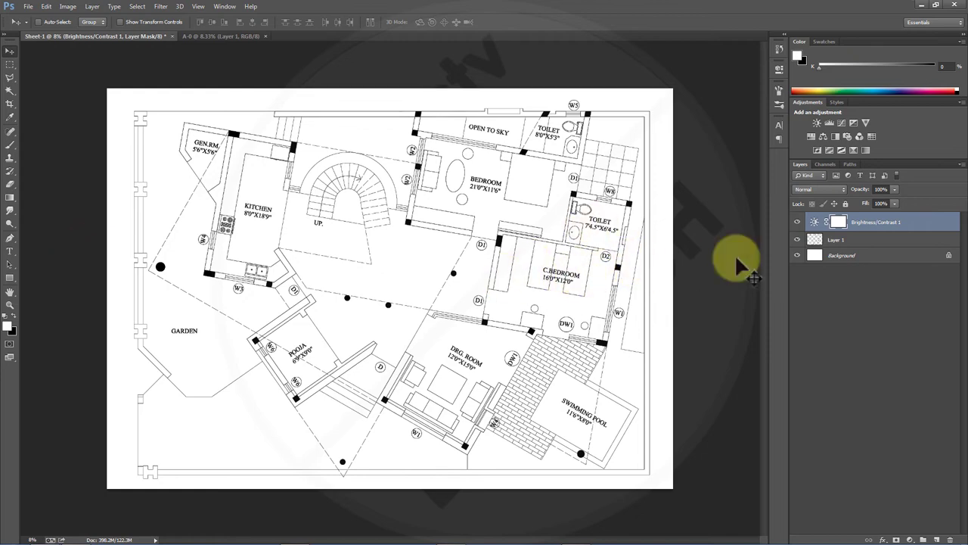
left_click(857, 240)
Step: Shrink the floor plan to 84.33% and move it into place on the sheet
key("ctrl+t")
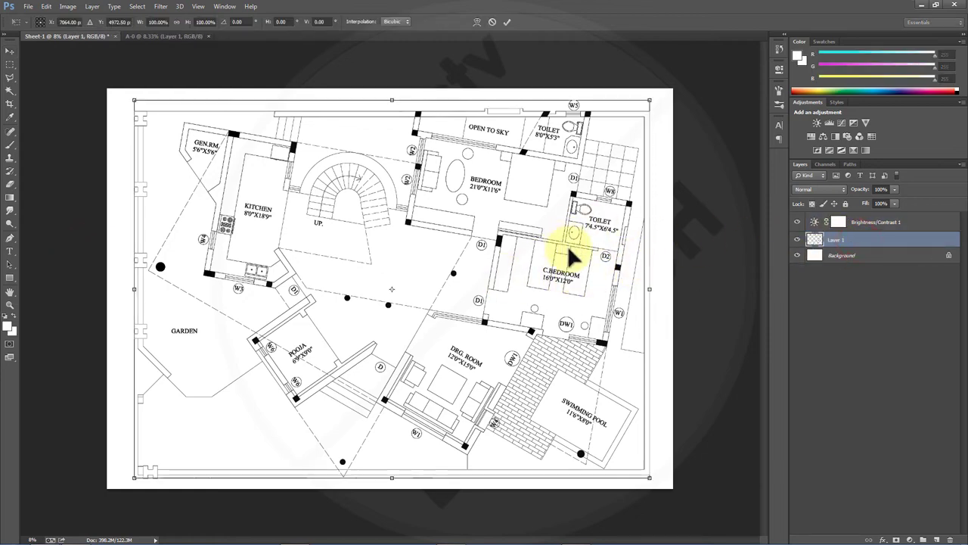
left_click_drag(649, 478, 569, 419)
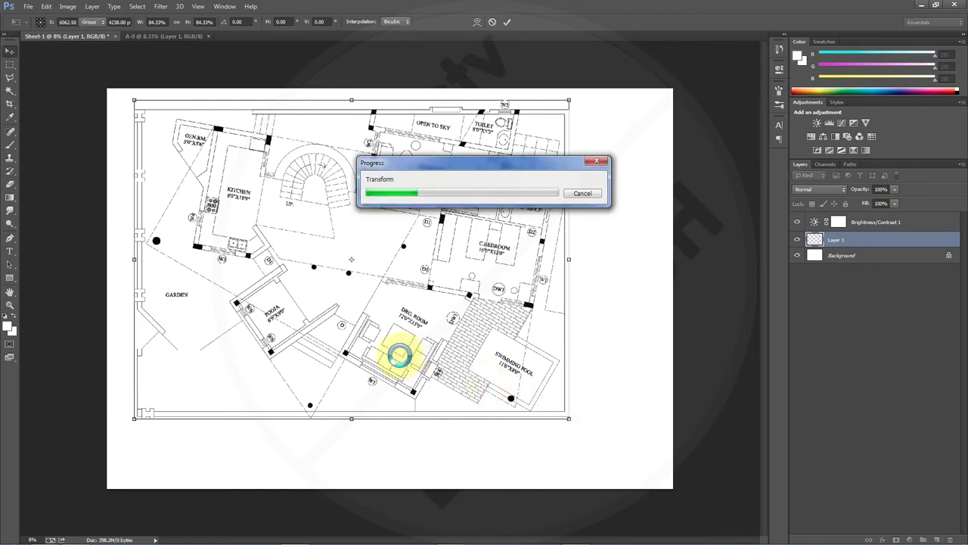
scroll(378, 363, "up", 6, "alt")
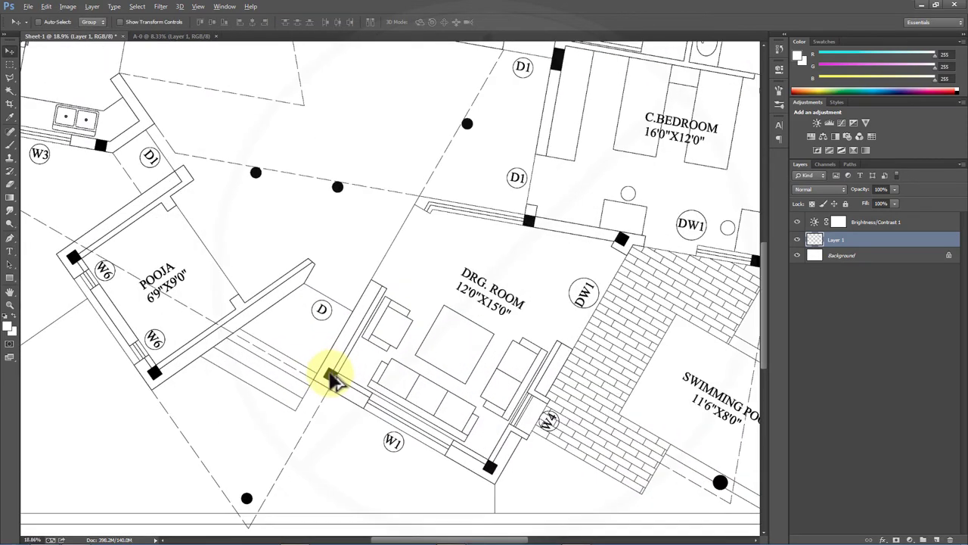
scroll(339, 387, "up", 4, "alt")
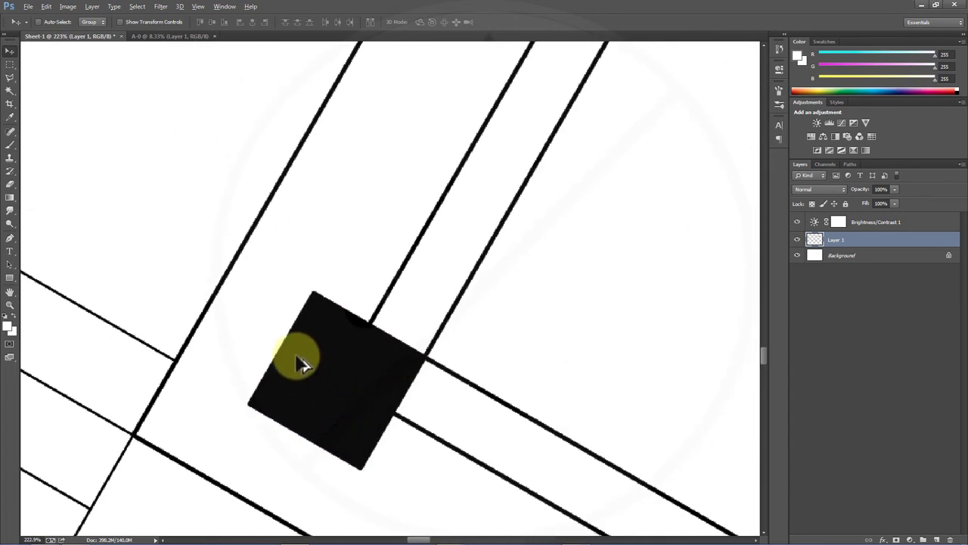
scroll(298, 361, "up", 2, "alt")
scroll(215, 302, "down", 8, "alt")
scroll(384, 363, "down", 4, "alt")
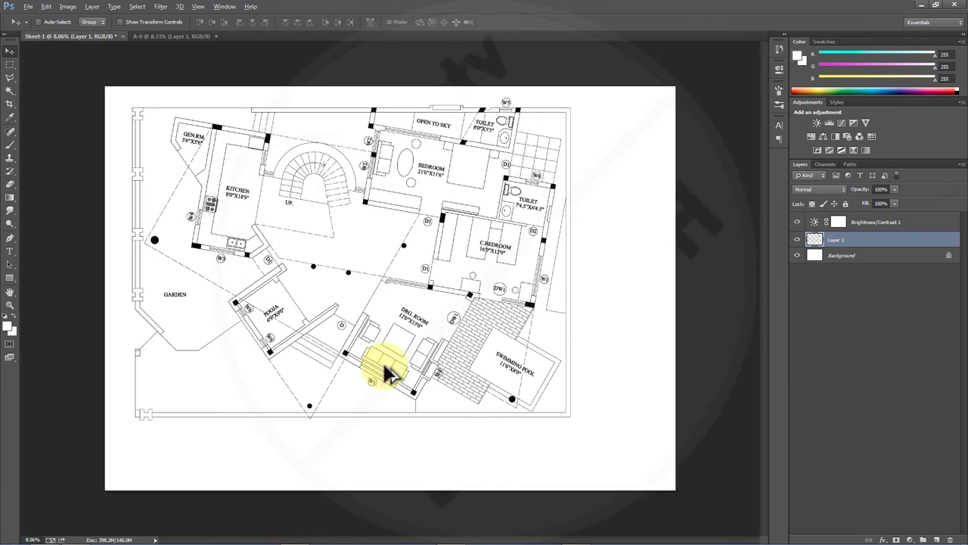
left_click_drag(398, 340, 429, 354)
scroll(344, 371, "up", 1, "alt")
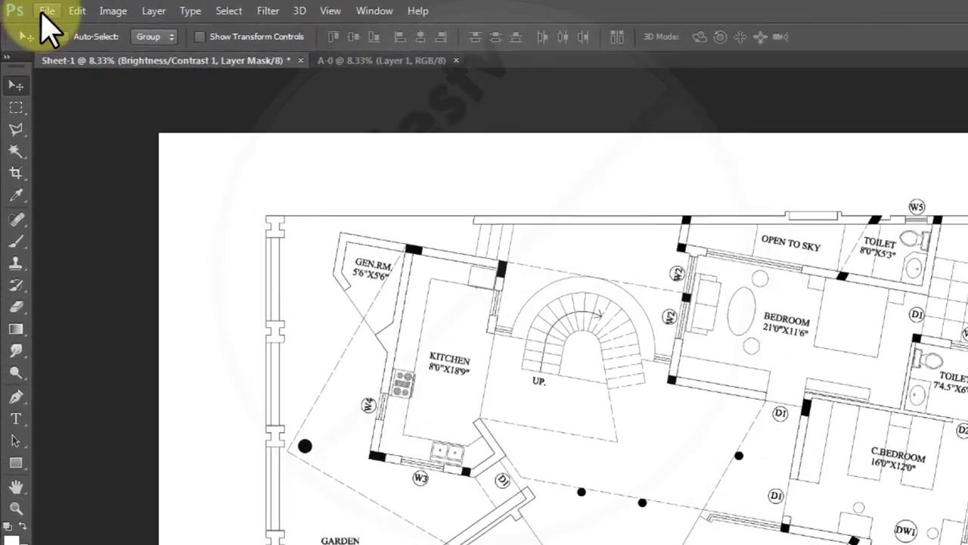
Step: Save the sheet to the Desktop as Sheet-1 in Photoshop (*.PSD) format
left_click(28, 6)
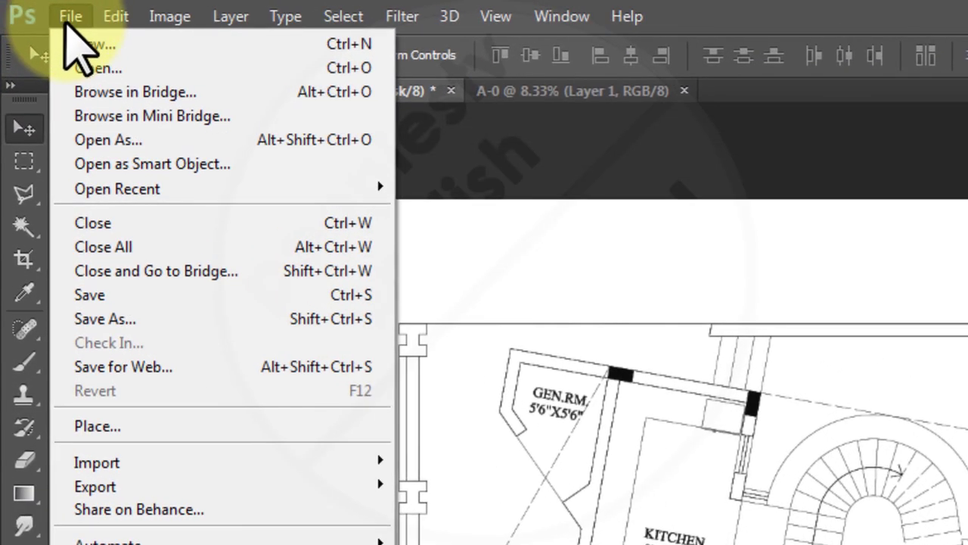
left_click(251, 295)
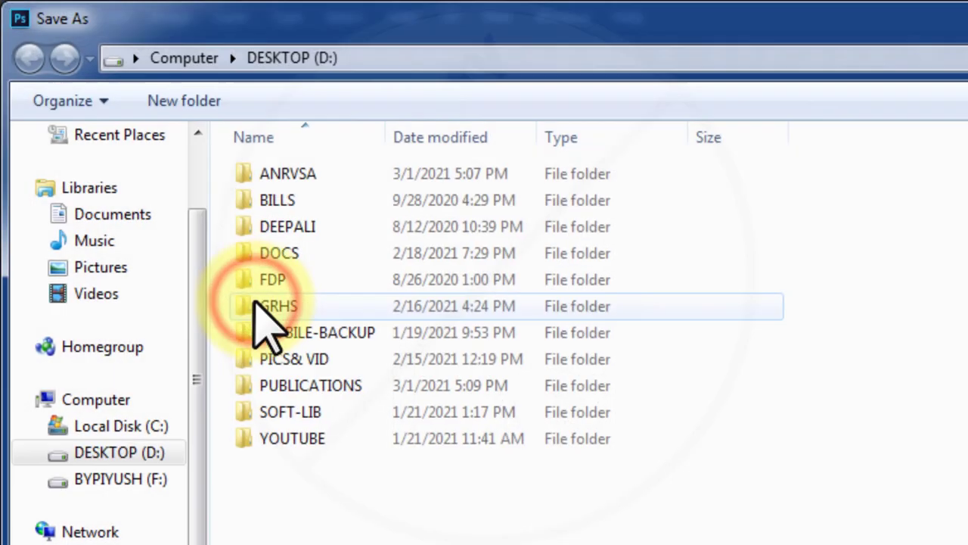
scroll(196, 236, "up", 1)
left_click(106, 182)
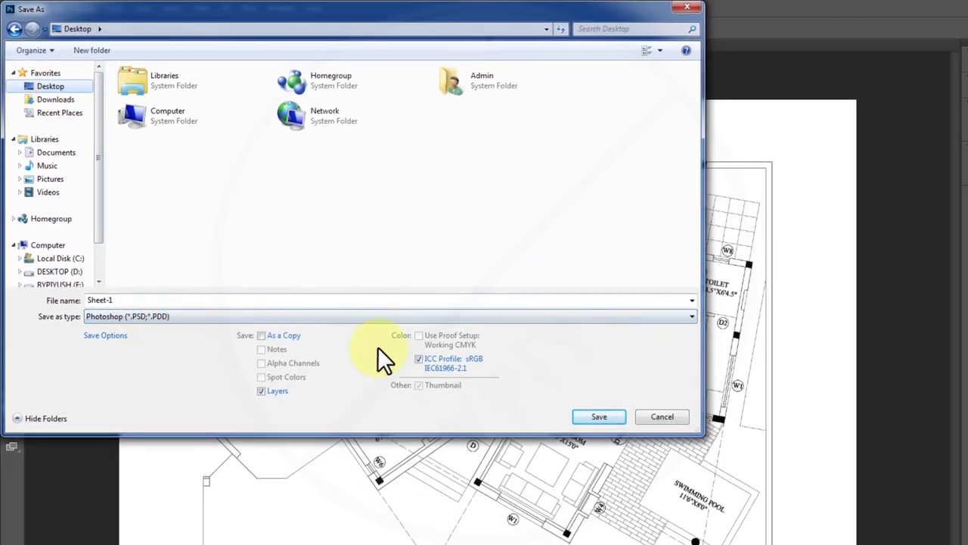
left_click(598, 418)
left_click(739, 204)
Step: Check in Explorer that Sheet-1 on the Desktop is 30.1 MB
left_click(222, 259)
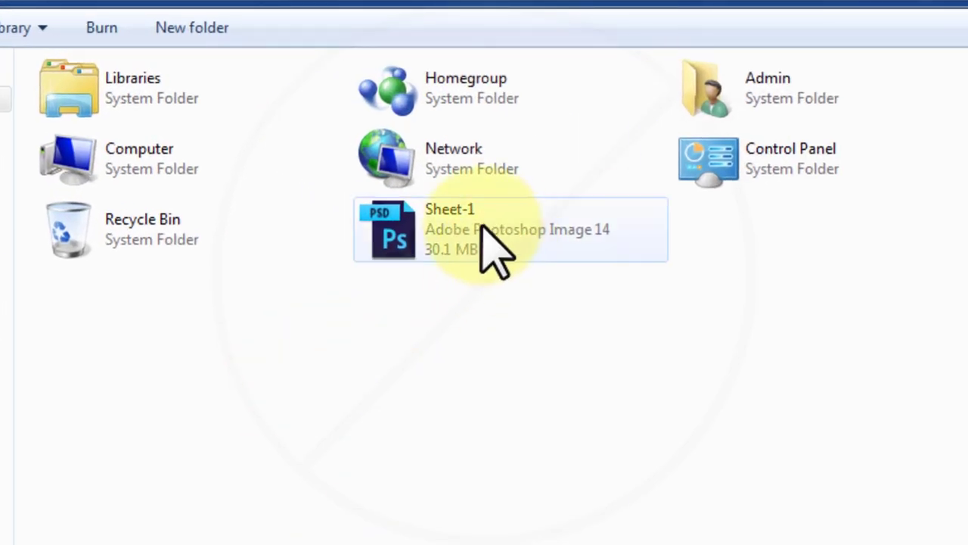
left_click(481, 230)
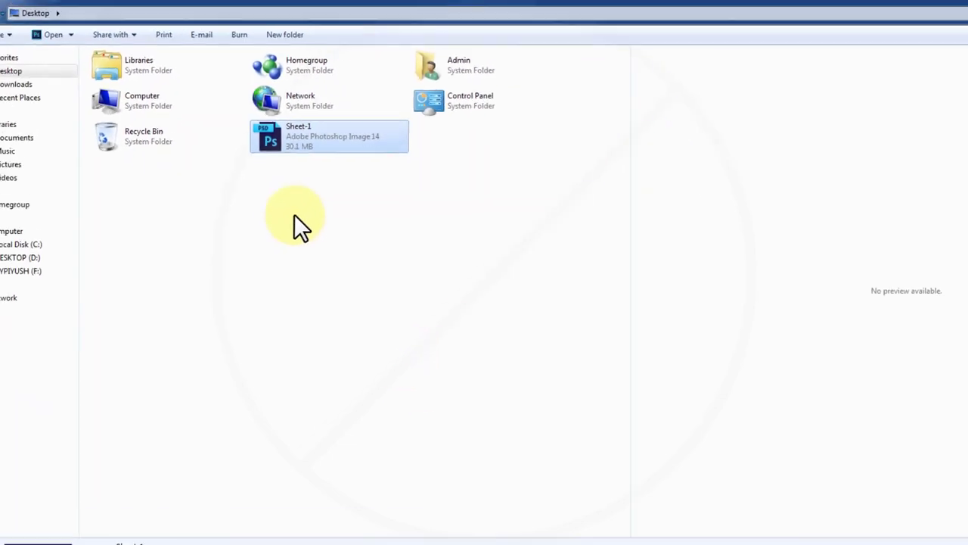
left_click(291, 214)
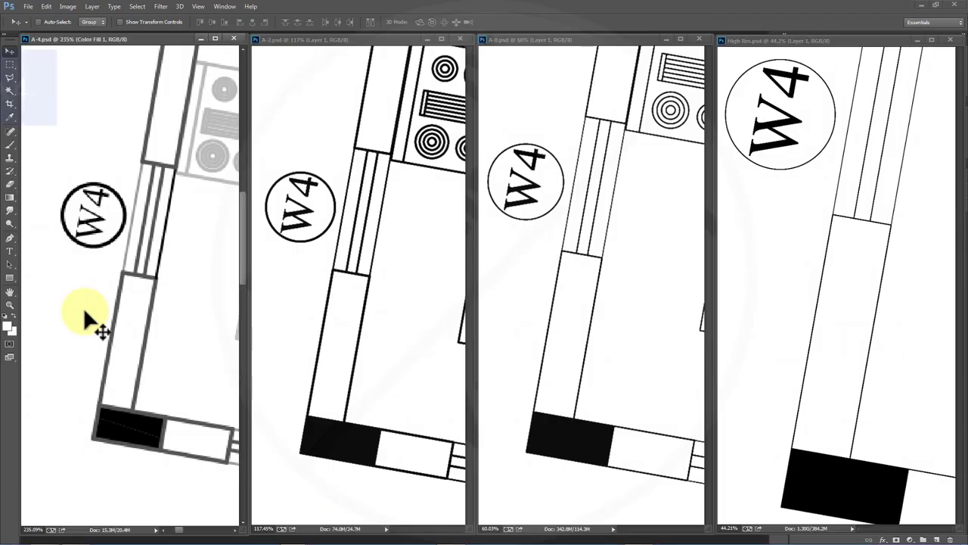
scroll(102, 439, "up", 3, "alt")
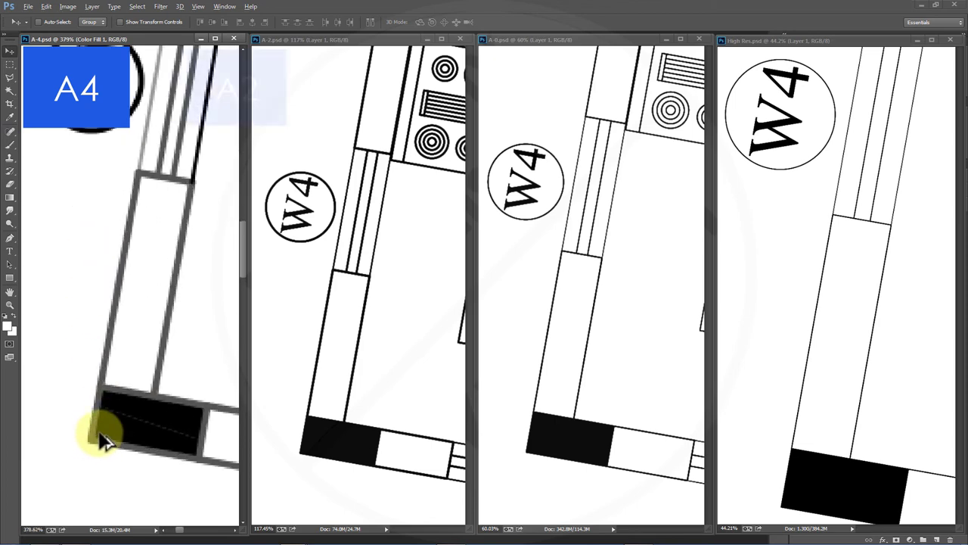
scroll(102, 438, "up", 2, "alt")
left_click(368, 406)
scroll(316, 454, "up", 7, "alt")
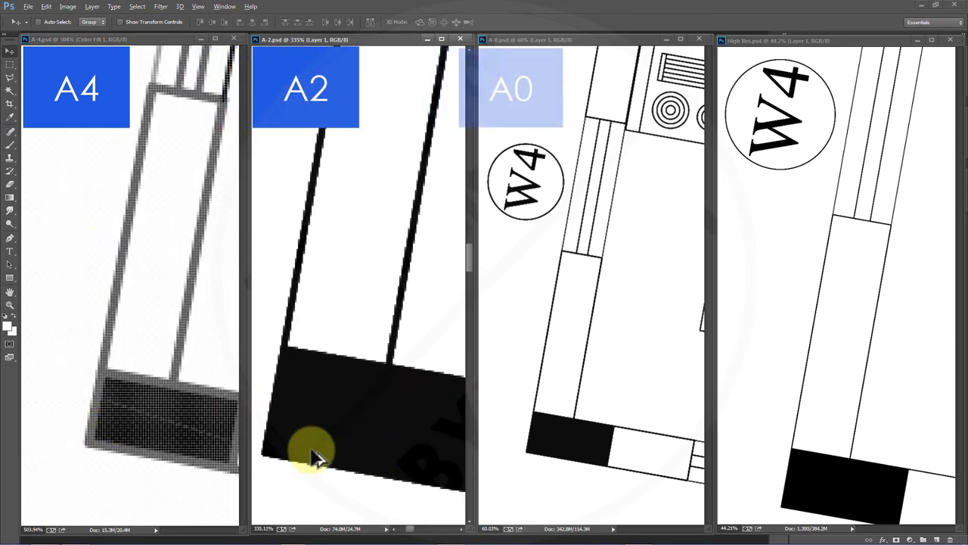
left_click(508, 418)
scroll(534, 454, "up", 4, "alt")
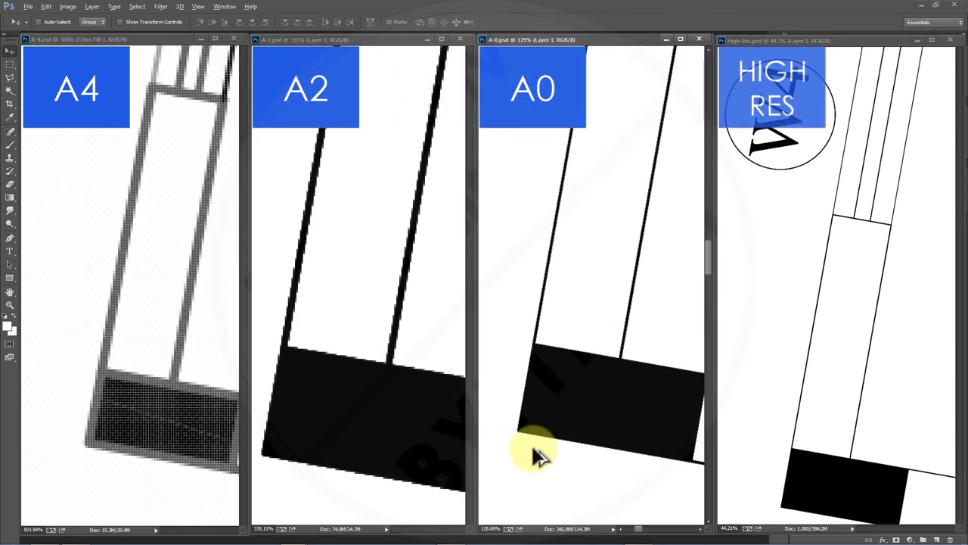
scroll(627, 406, "up", 3, "alt")
left_click(772, 388)
scroll(821, 473, "up", 1, "alt")
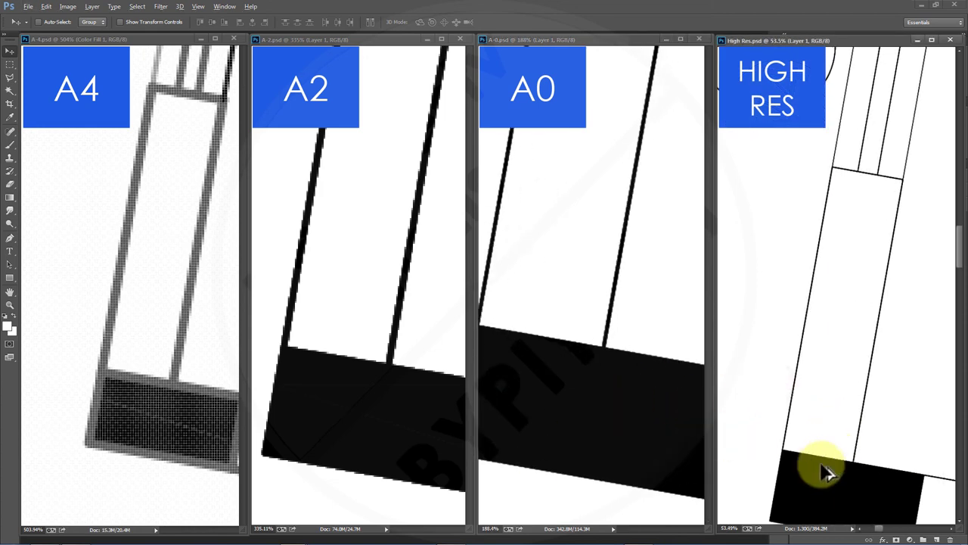
scroll(802, 469, "up", 3, "alt")
scroll(764, 435, "down", 4, "alt")
scroll(768, 469, "down", 3, "alt")
scroll(789, 381, "up", 2, "alt")
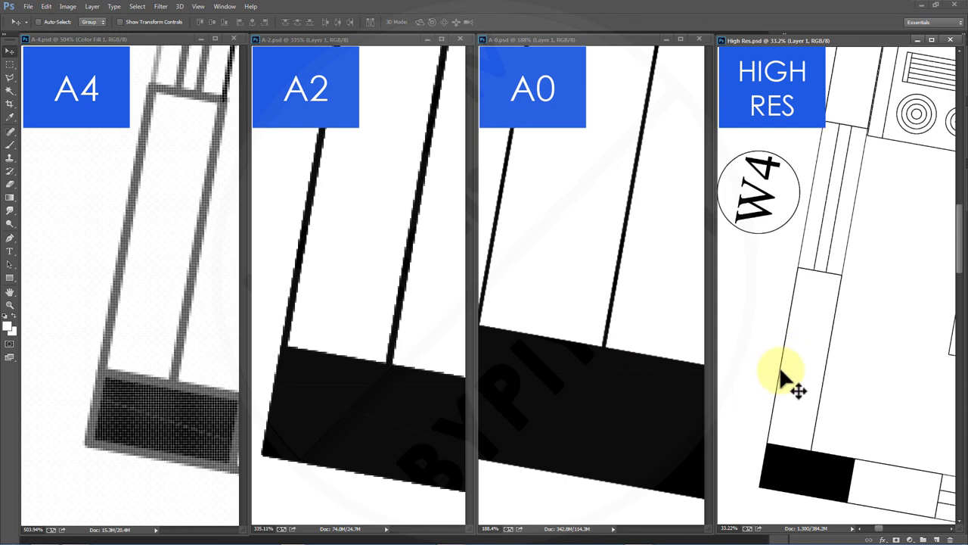
left_click(579, 317)
scroll(571, 321, "down", 6, "alt")
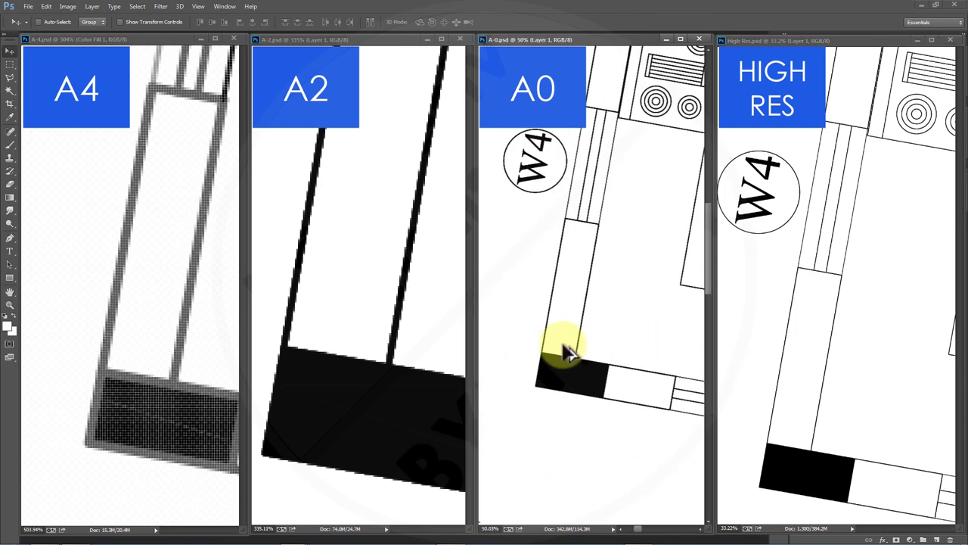
scroll(569, 352, "up", 4, "alt")
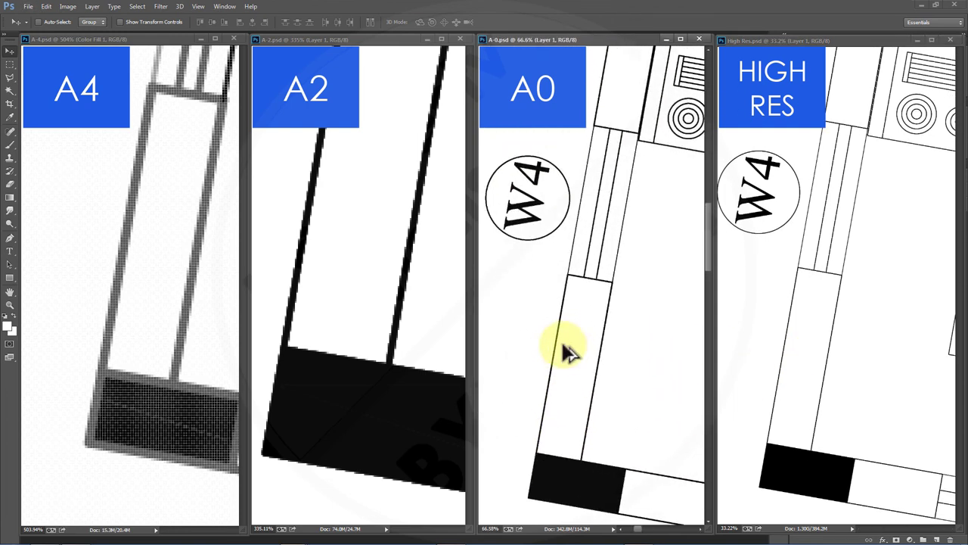
left_click(376, 329)
scroll(335, 395, "down", 6, "alt")
scroll(335, 384, "up", 2, "alt")
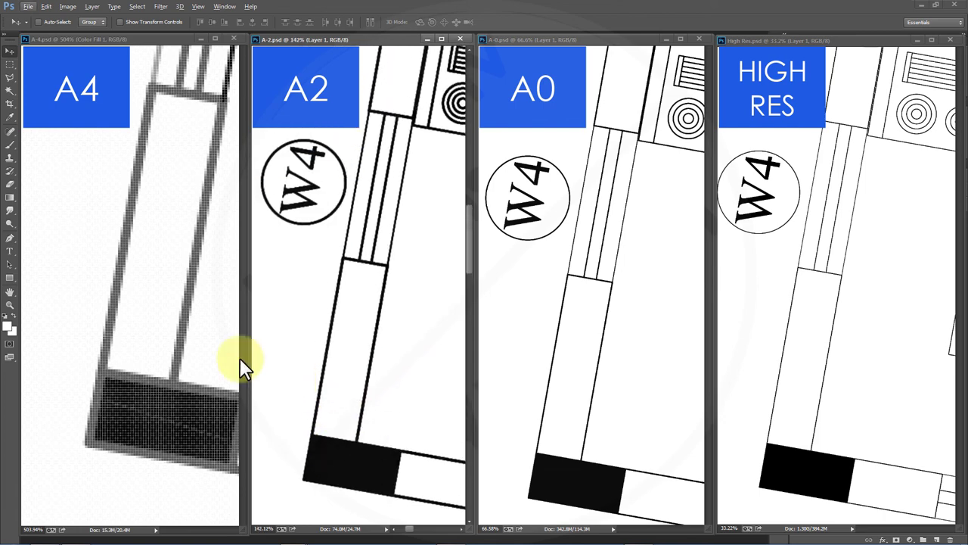
left_click(195, 348)
scroll(144, 378, "down", 3, "alt")
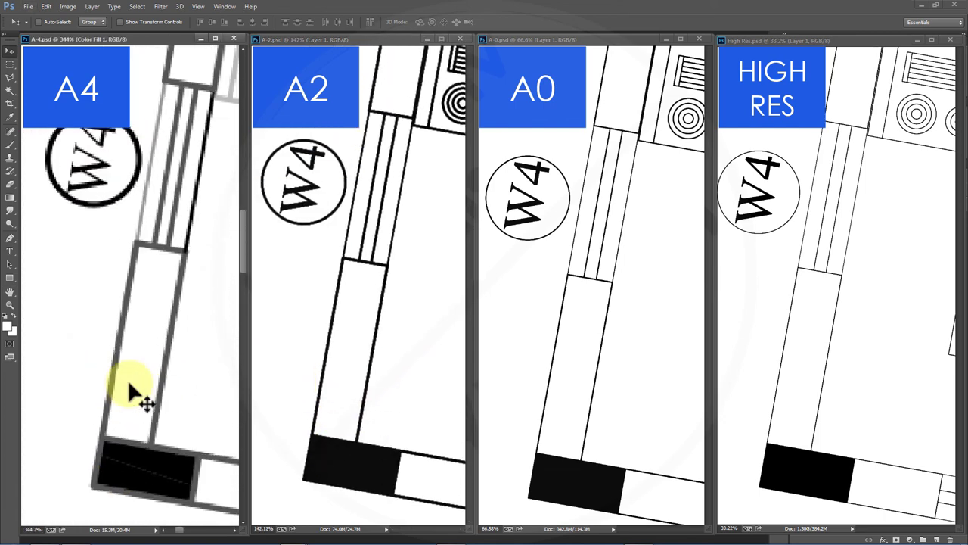
scroll(129, 384, "down", 1, "alt")
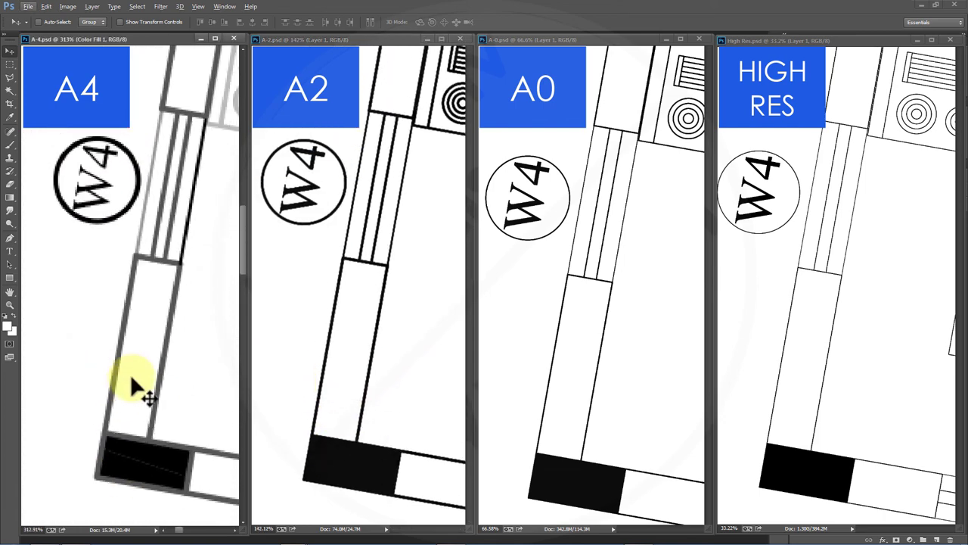